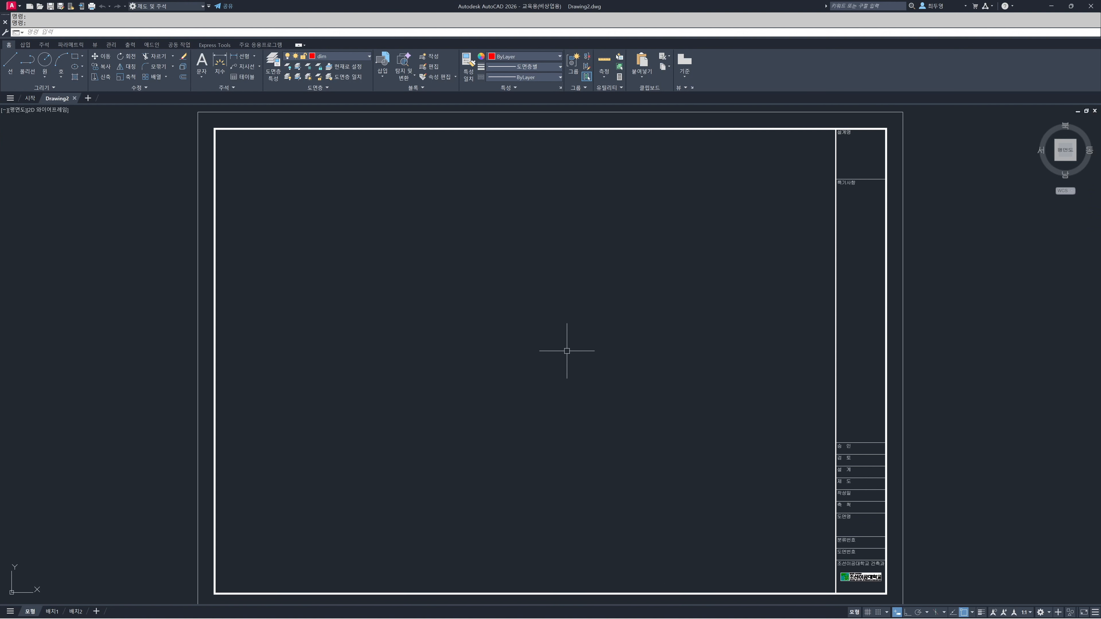
Measure the width and height of the outer sheet border.
scroll(548, 339, "down", 2)
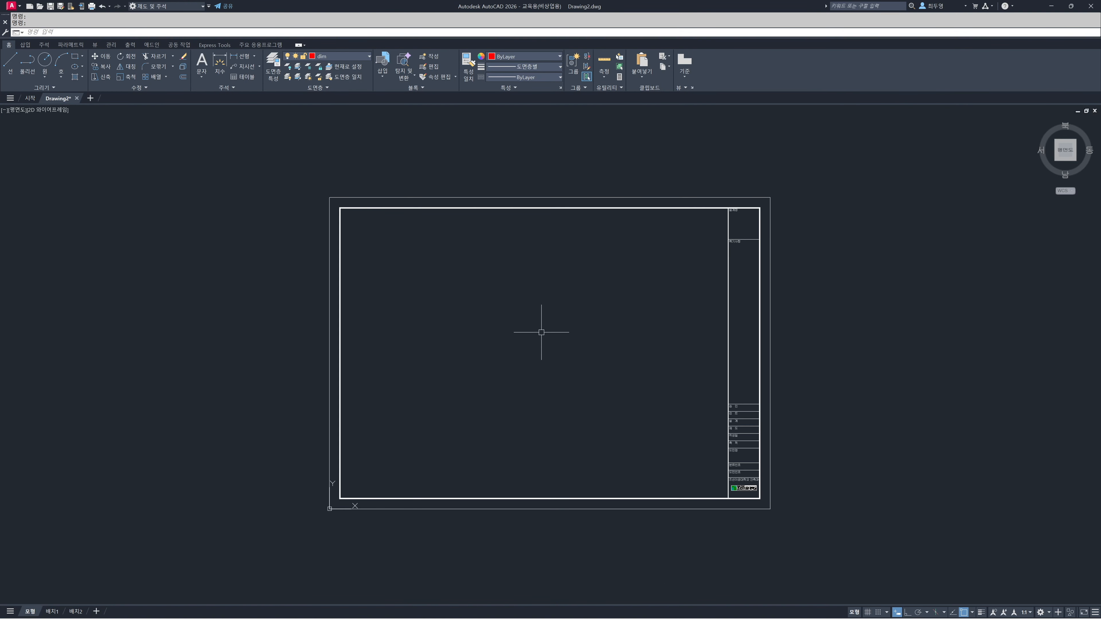
type("i")
key("Return")
left_click(337, 196)
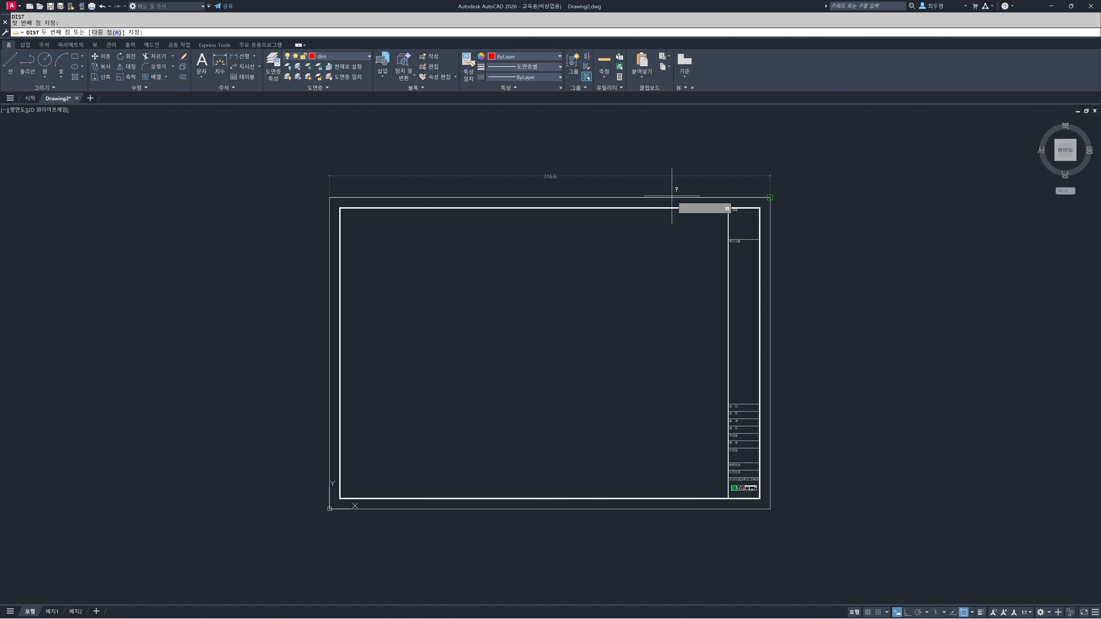
left_click(770, 198)
key("Return")
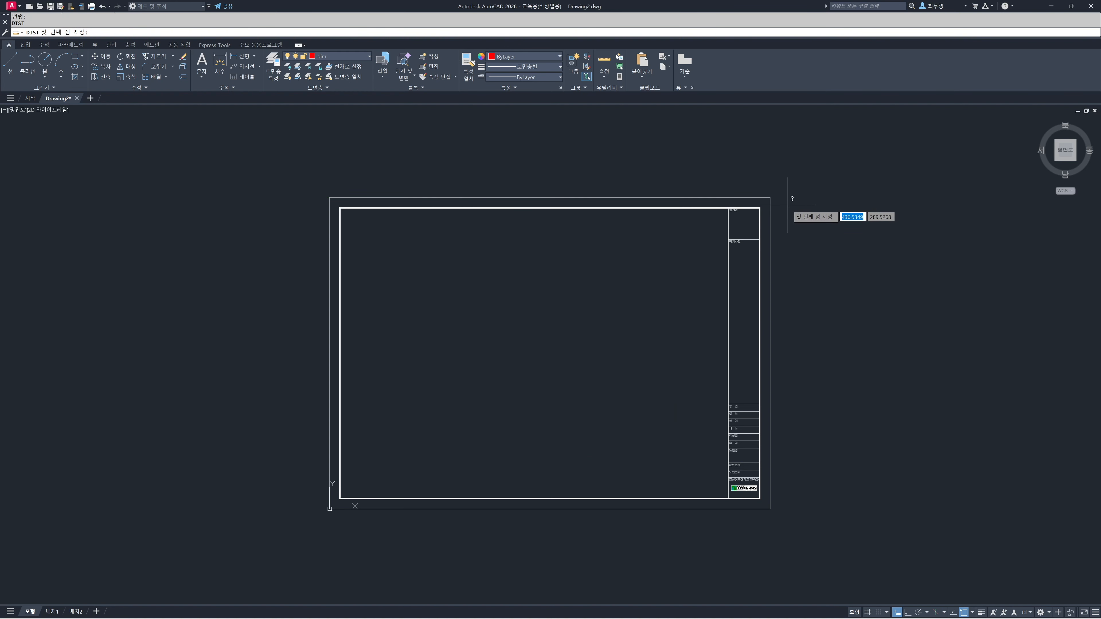
left_click(770, 197)
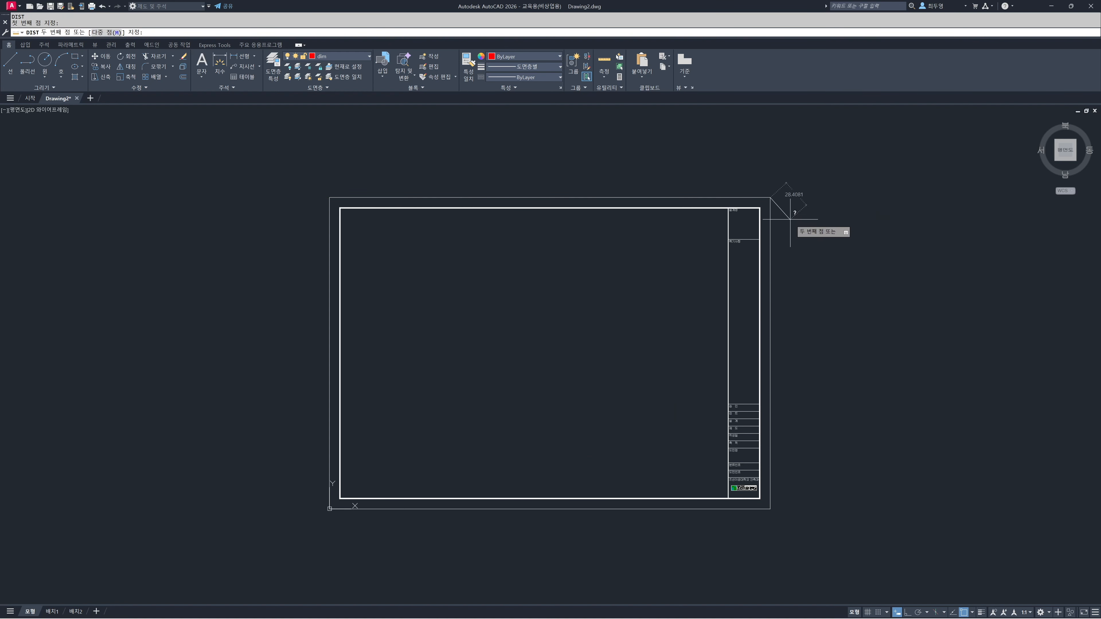
left_click(769, 508)
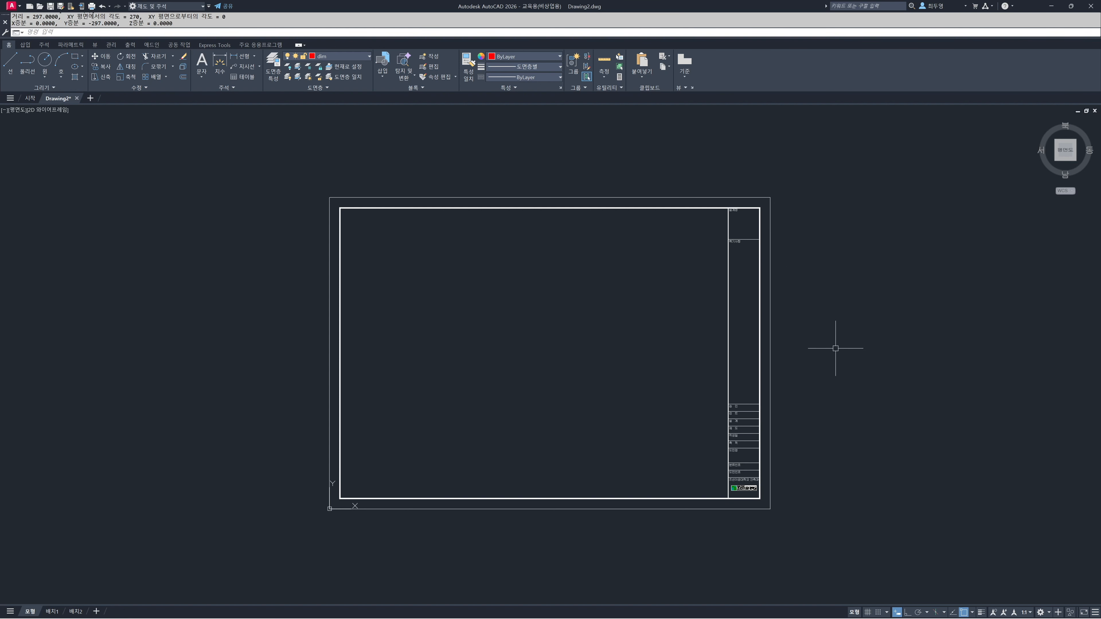
Make layer 0 the current layer.
type("z")
key("Return")
type("a")
key("Return")
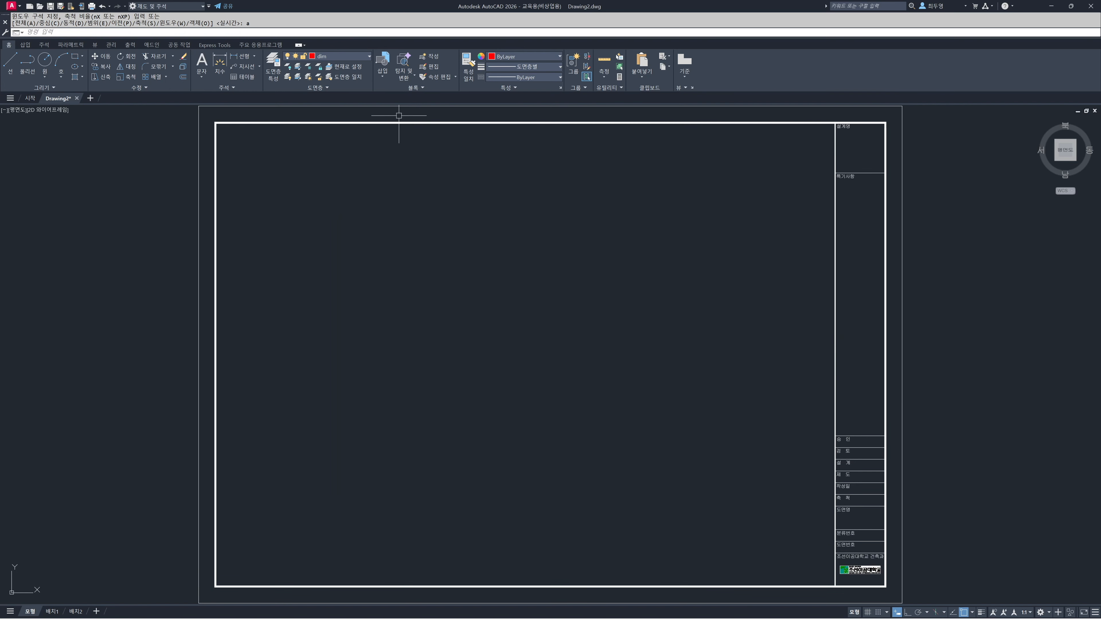
left_click(347, 56)
left_click(345, 66)
Scale the whole drawing sheet with its title block by a factor of 100 from base point 0,0.
scroll(498, 357, "down", 2)
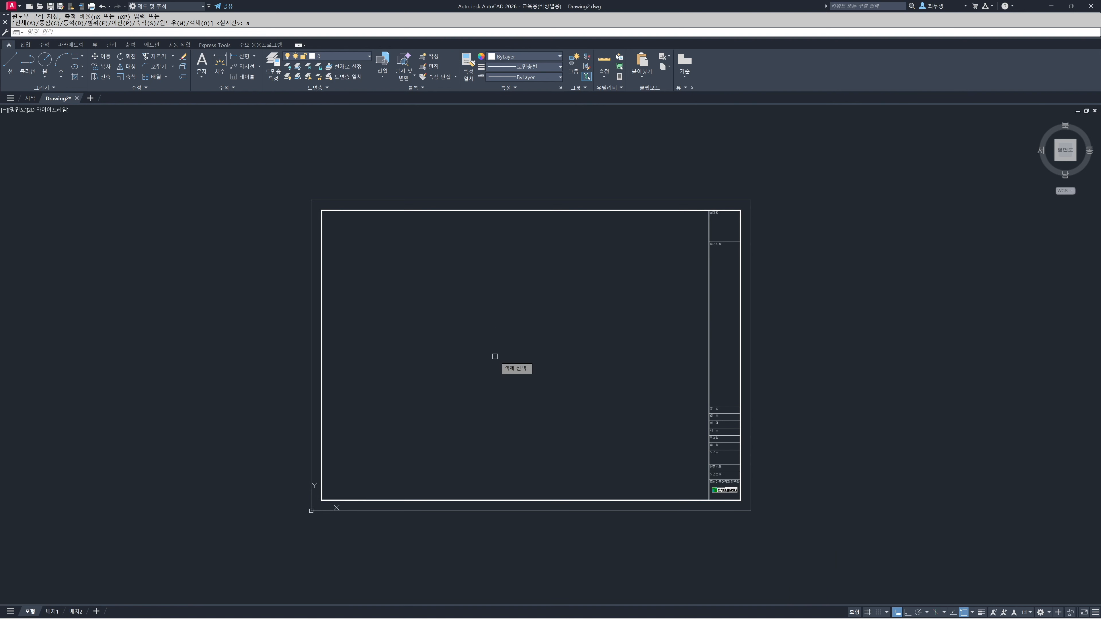
left_click(788, 534)
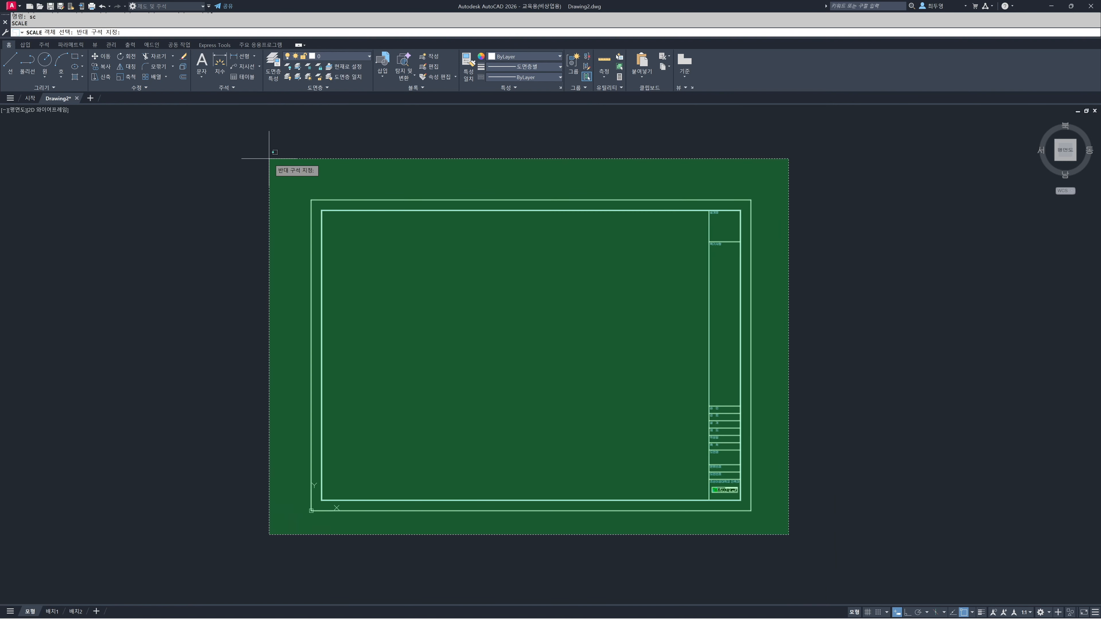
left_click(268, 158)
key("Return")
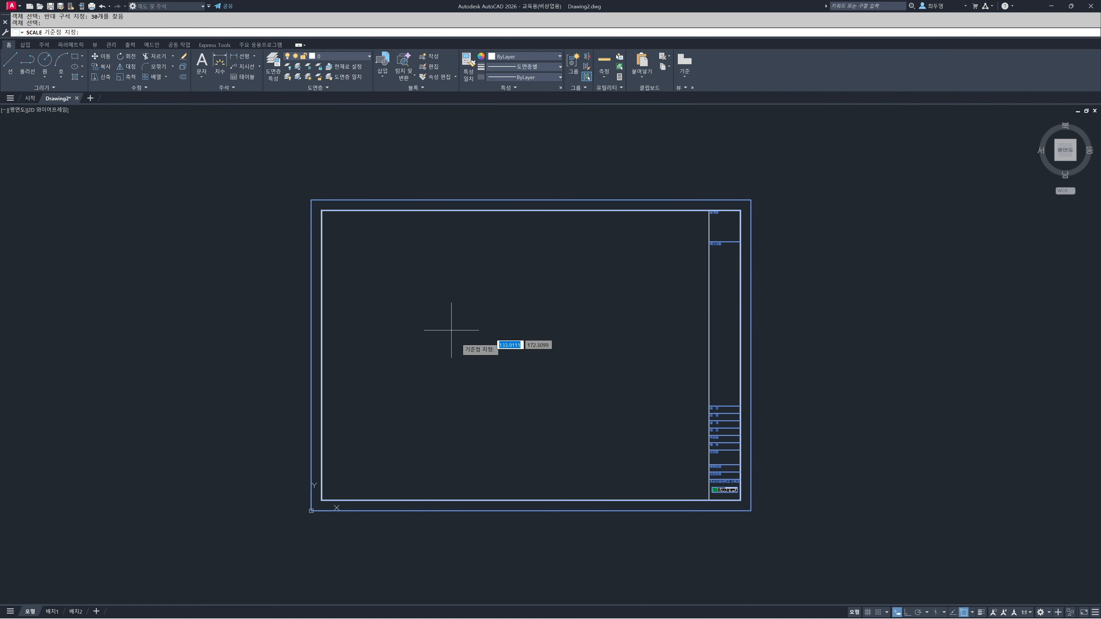
type("0,0")
key("Return")
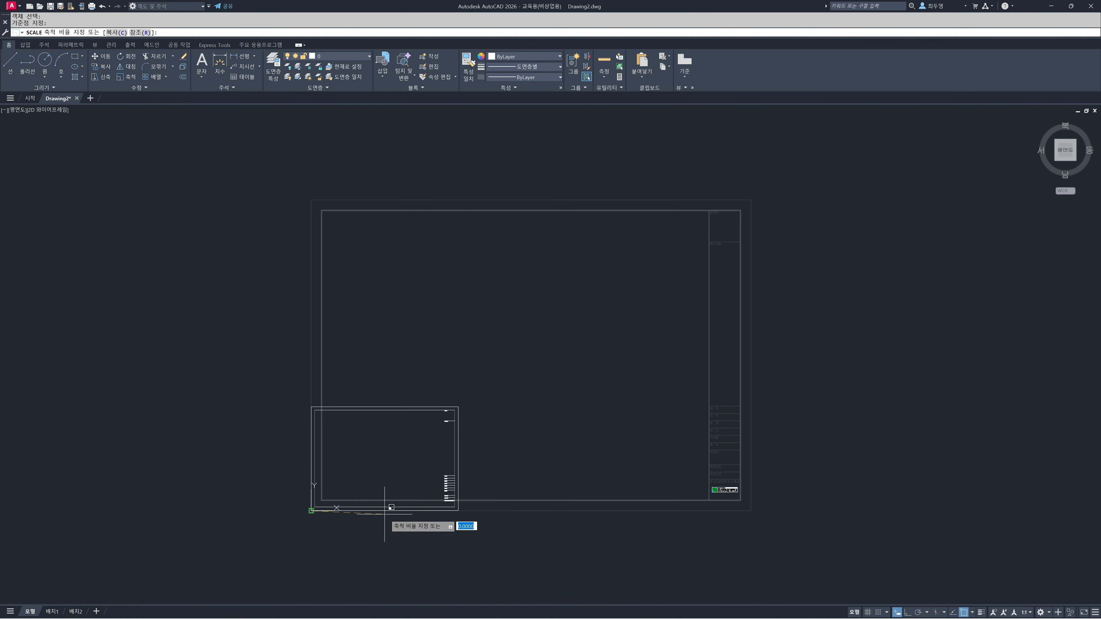
type("1")
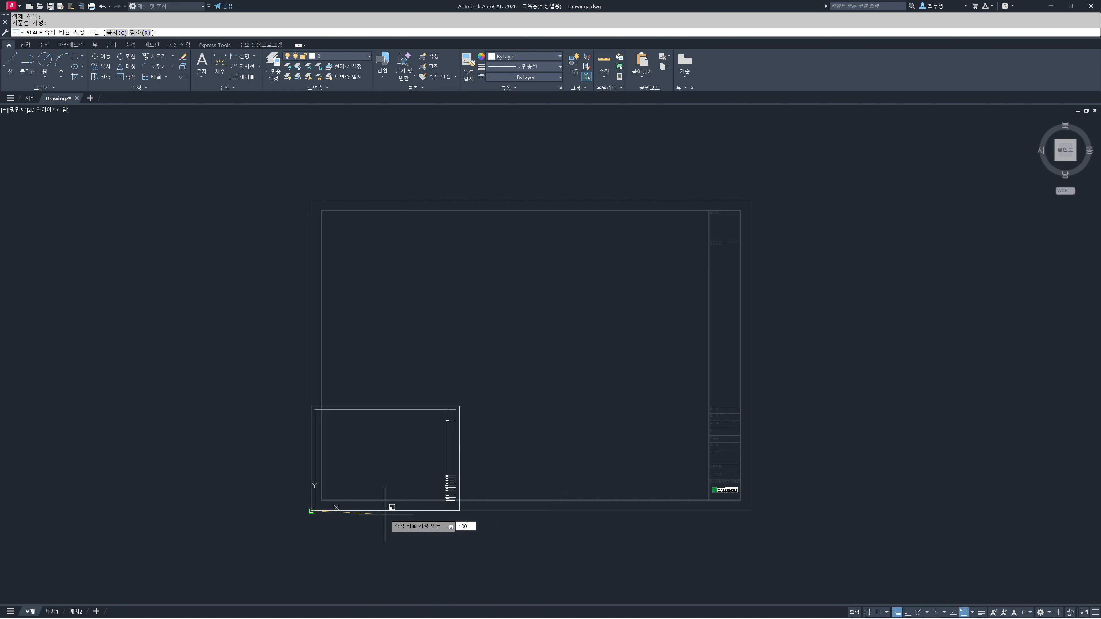
key("Return")
type("z")
key("Return")
type("a")
key("Return")
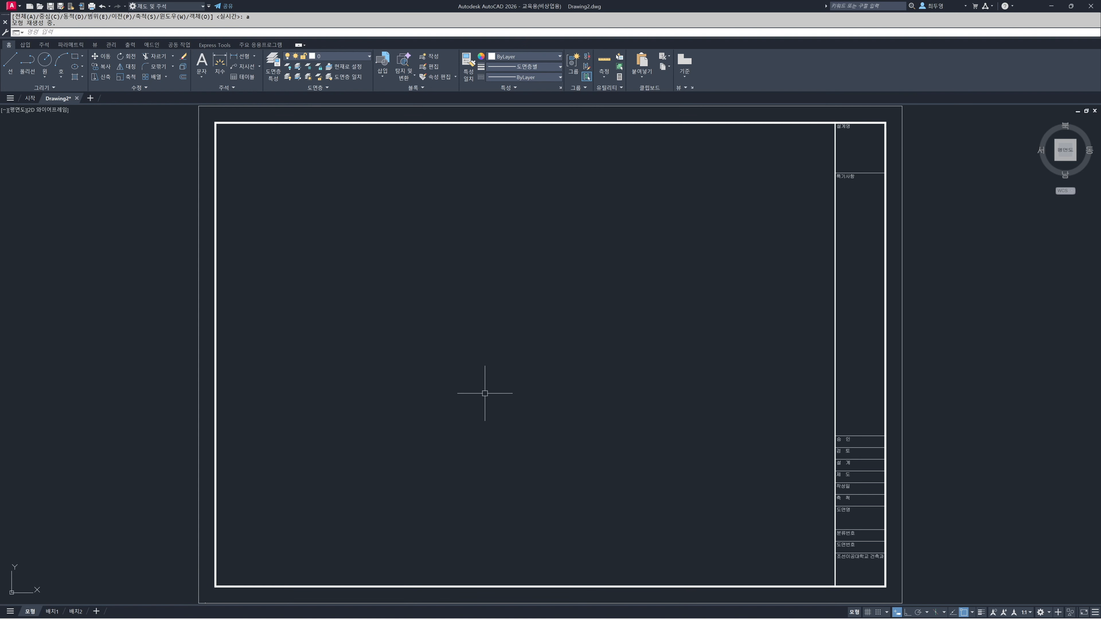
Measure the width and height of the enlarged outer sheet border.
scroll(484, 393, "down", 2)
type("di")
key("Return")
left_click(321, 211)
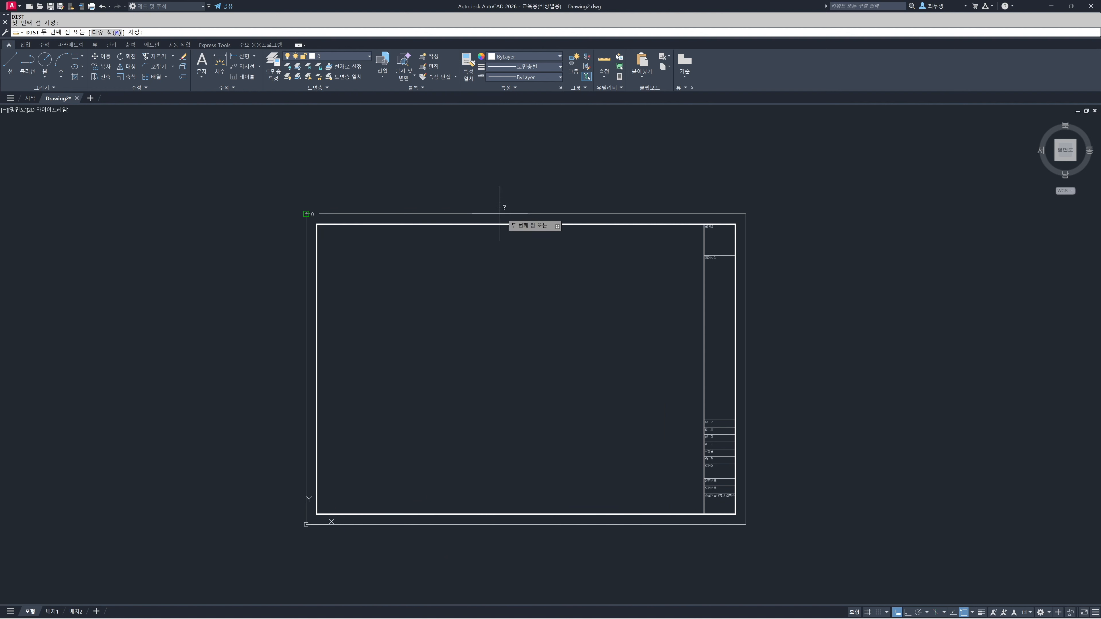
left_click(746, 214)
key("Return")
left_click(746, 214)
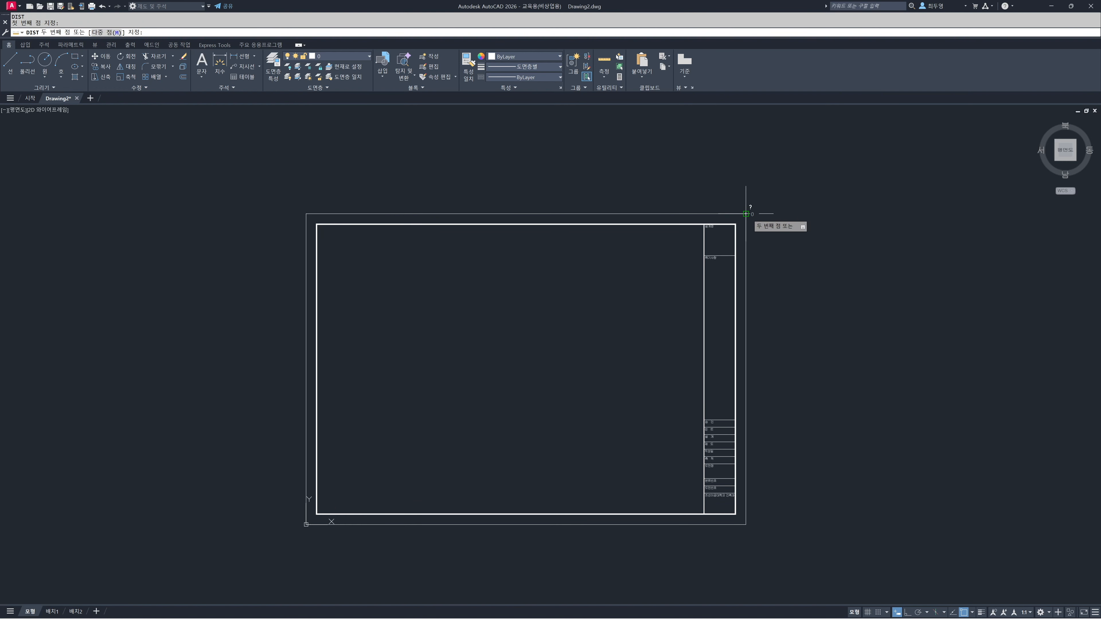
left_click(746, 524)
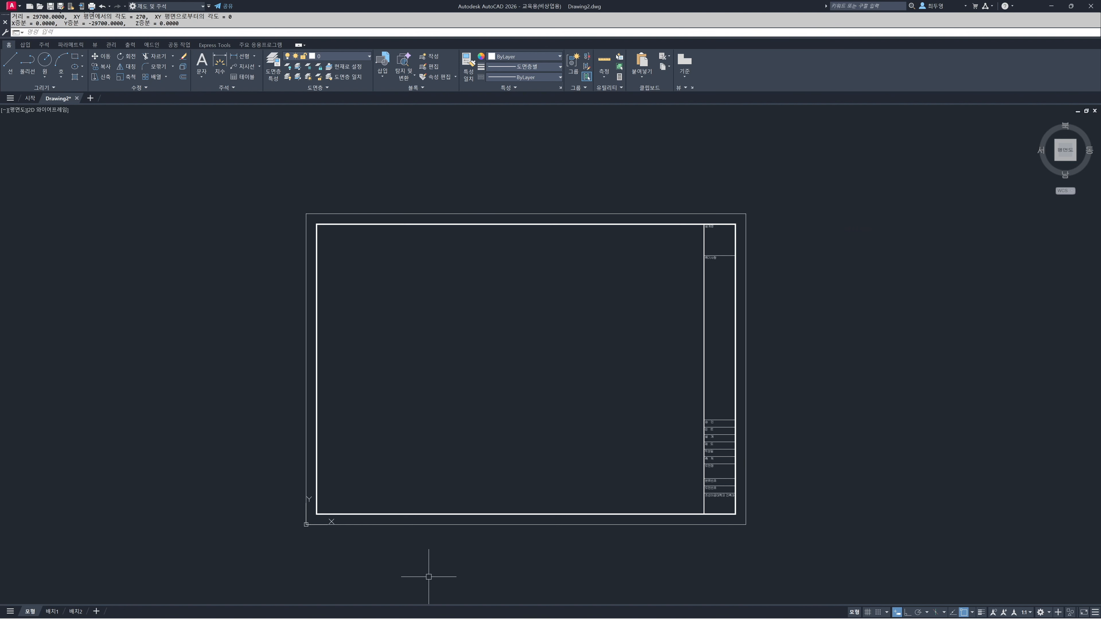
Scale the tiny college logo image near the origin by a factor of 100 from its lower-left corner.
key("Return")
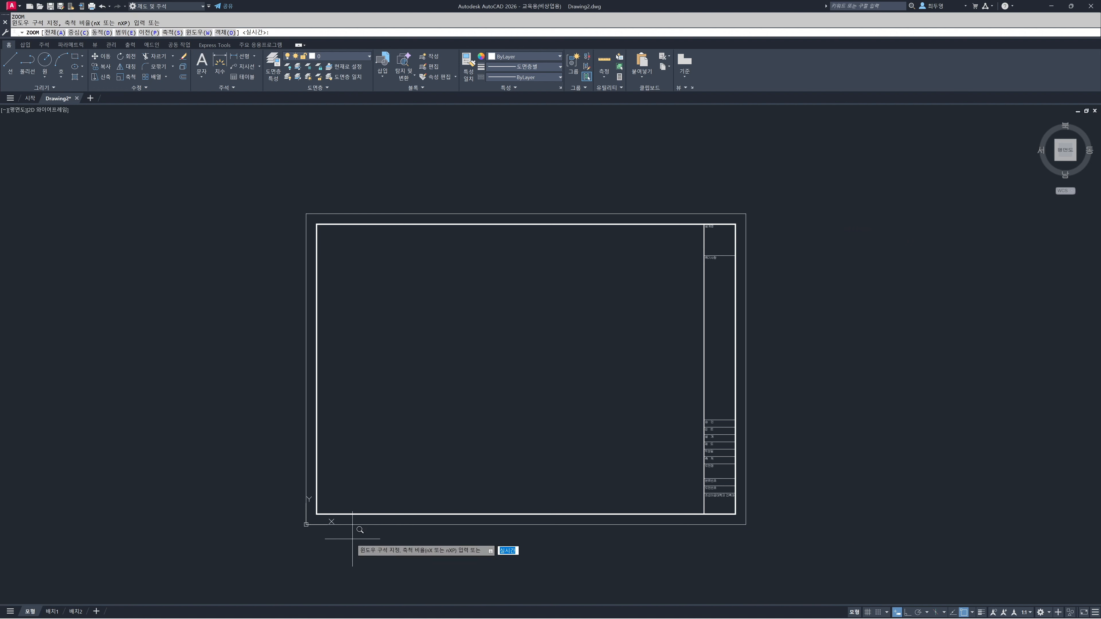
left_click(299, 498)
left_click(355, 528)
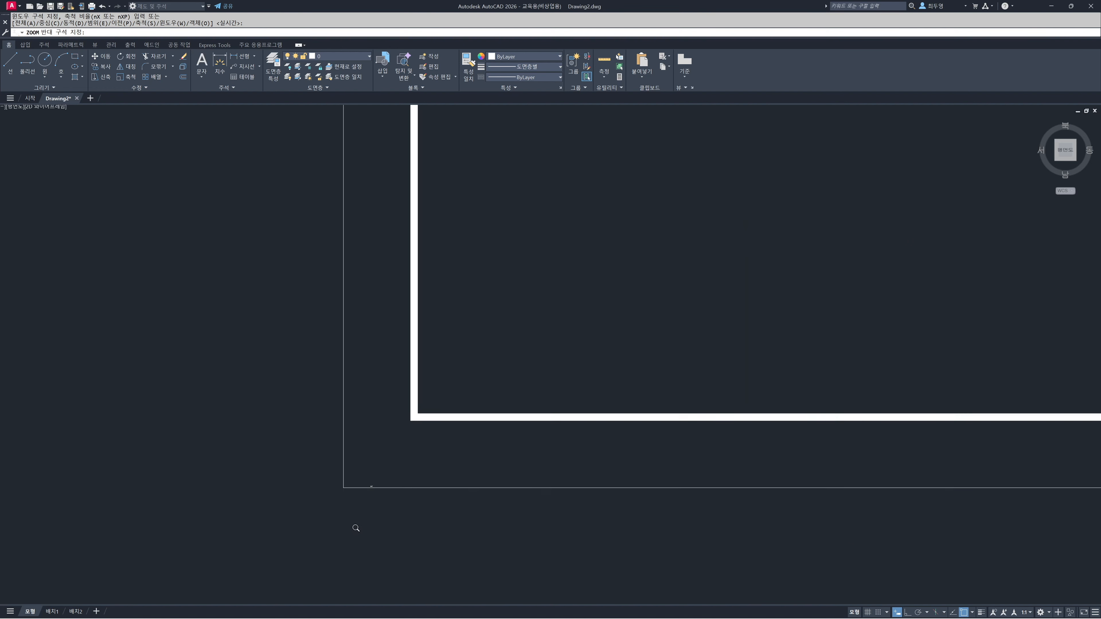
key("Return")
left_click(364, 418)
left_click(467, 474)
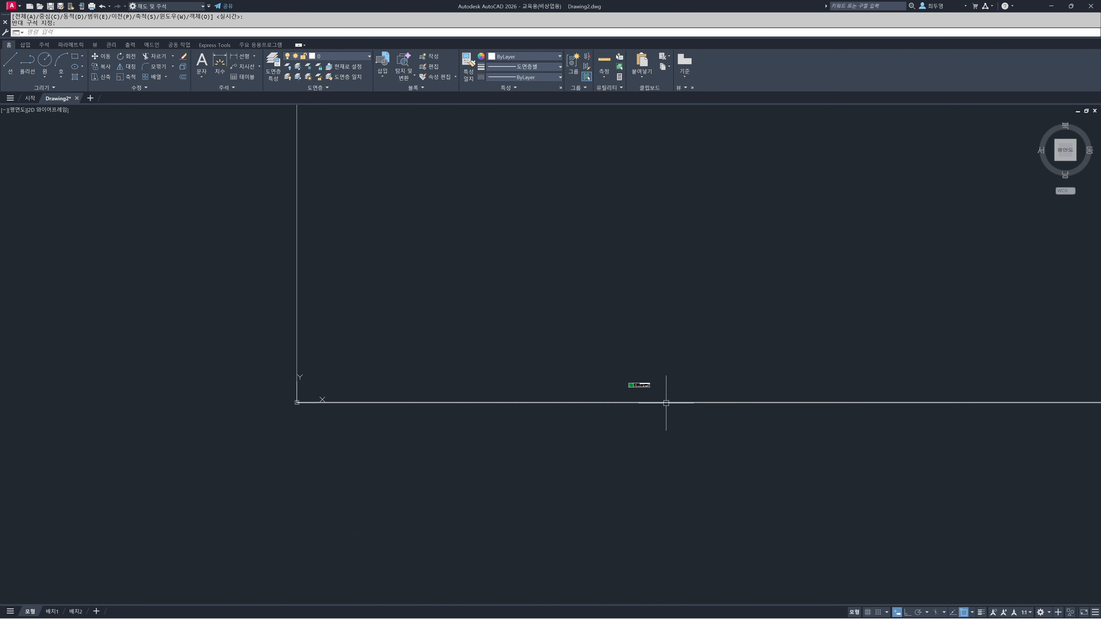
key("Return")
left_click(594, 348)
left_click(698, 418)
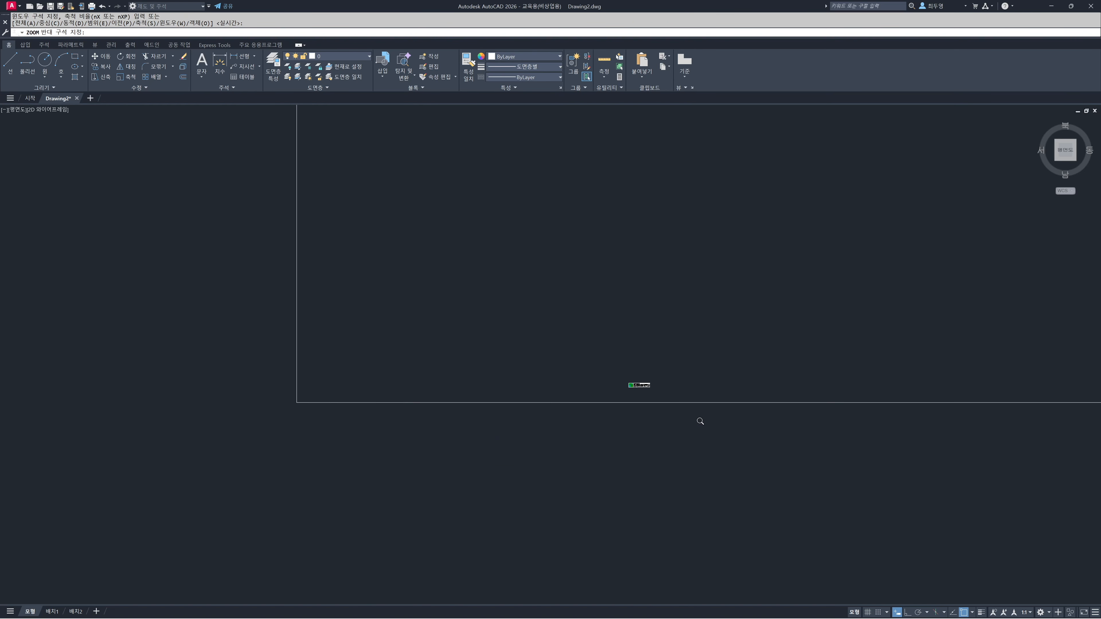
type("sc")
key("Return")
left_click(619, 372)
left_click(551, 291)
key("Return")
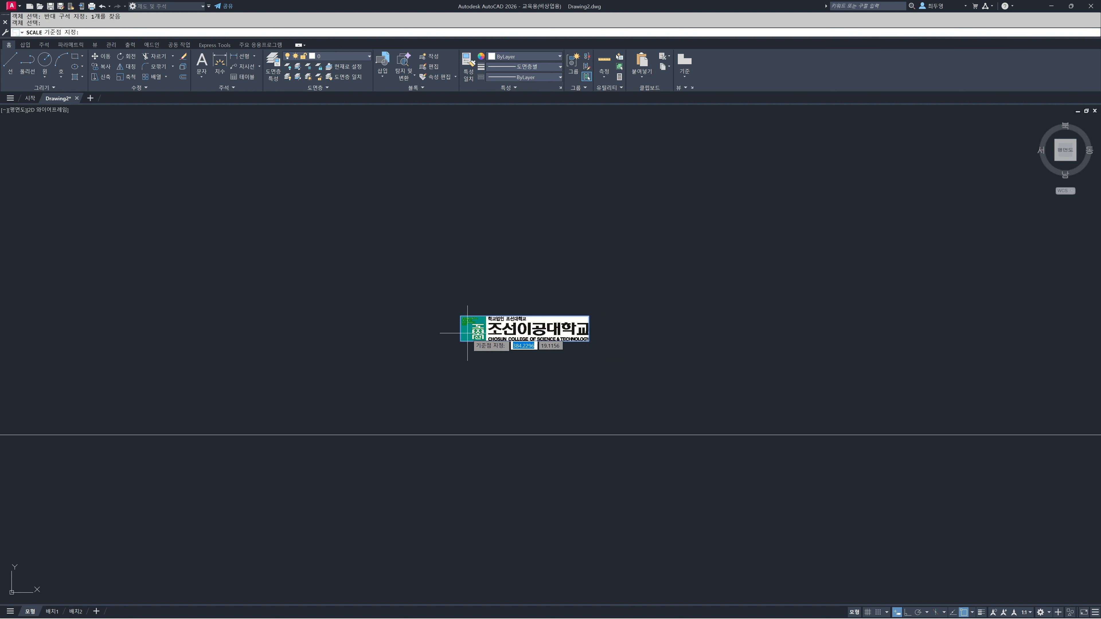
left_click(461, 341)
type("100")
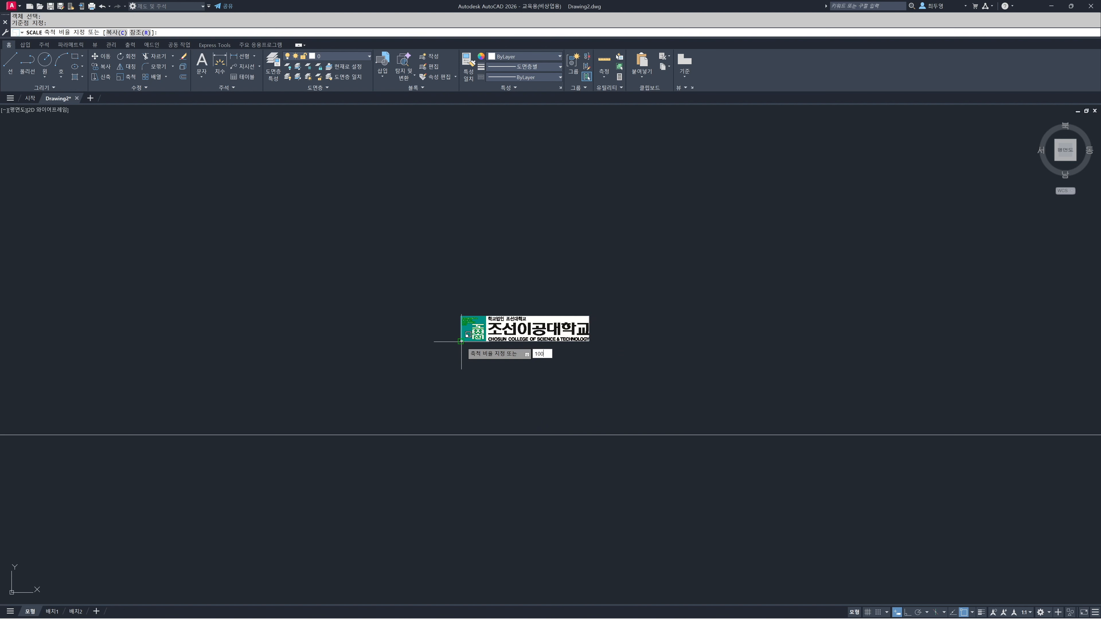
key("Return")
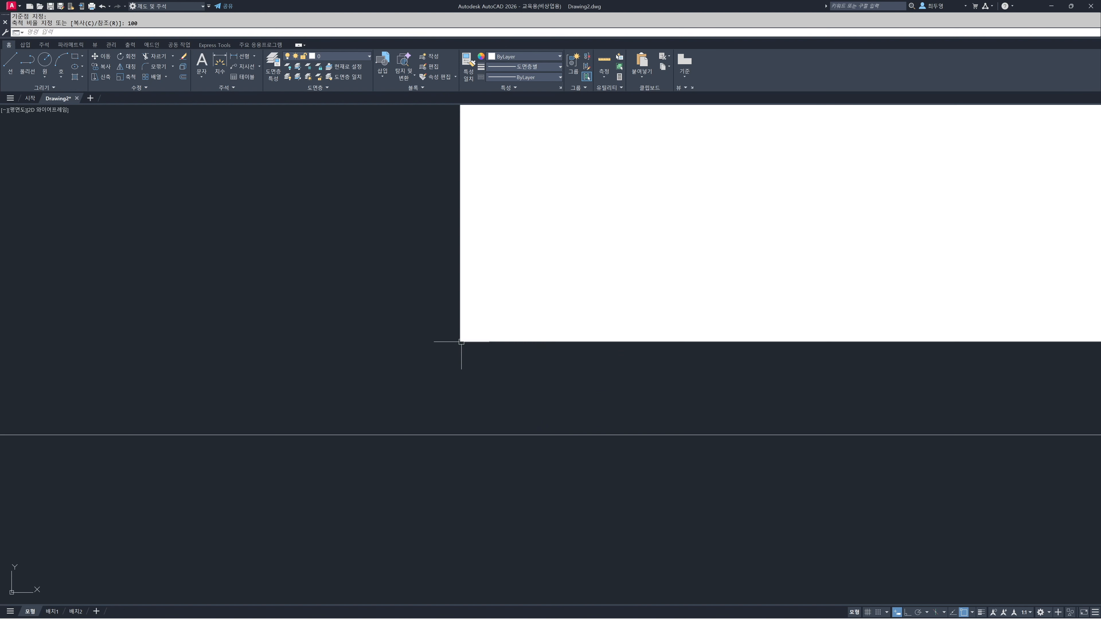
Move the logo image from the sheet's lower-left corner to just left of the title block's bottom cell.
middle_click(467, 331)
middle_click(467, 332)
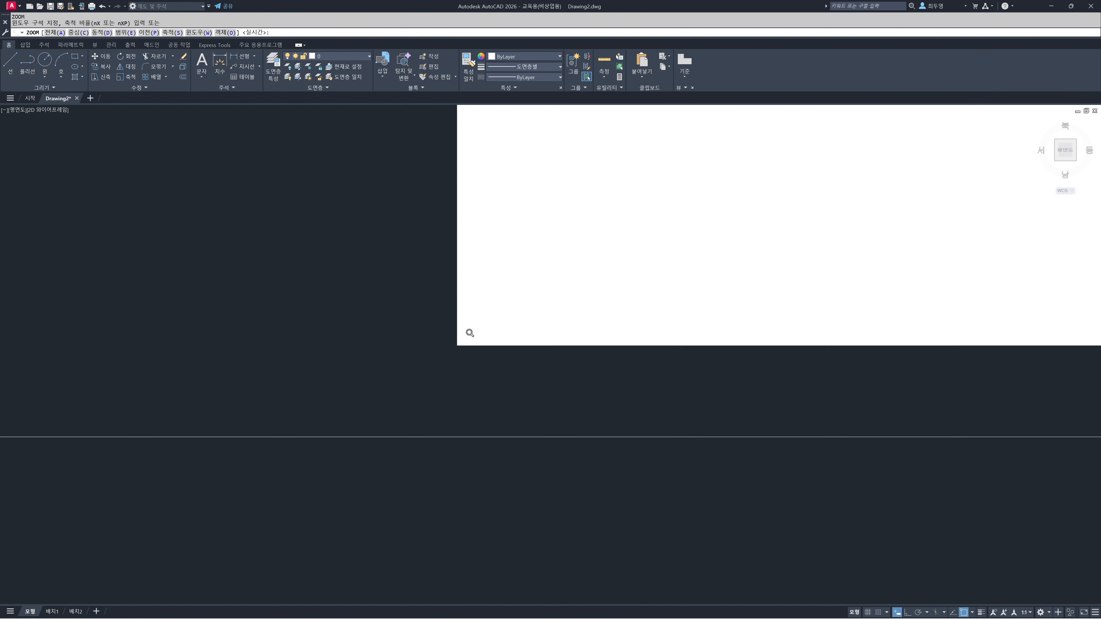
type("a")
key("Return")
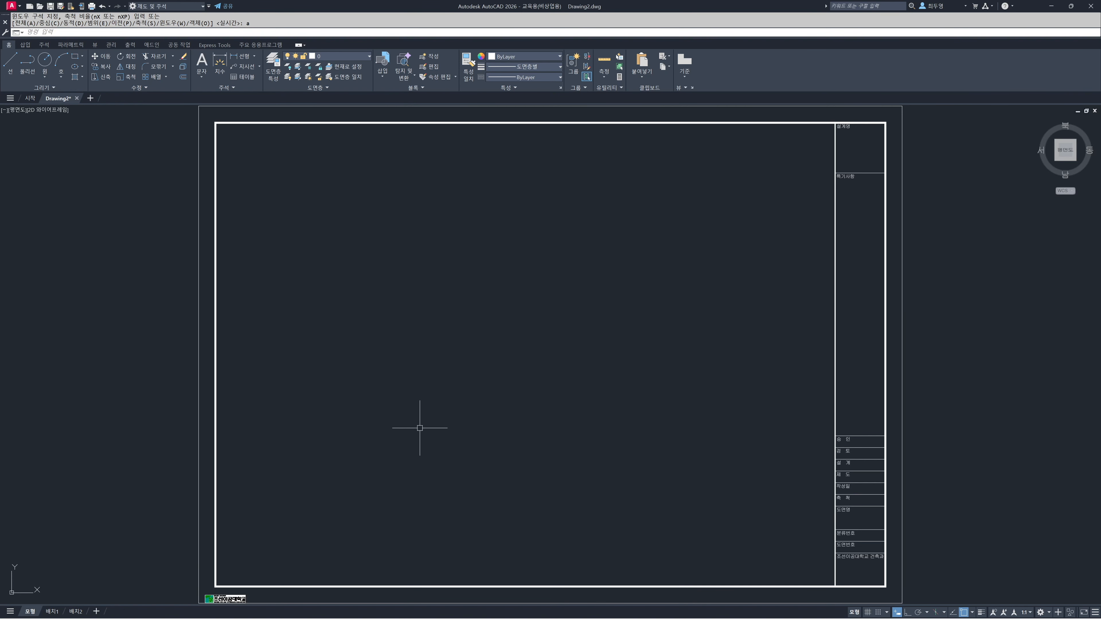
type("m")
key("Return")
left_click(237, 598)
key("Return")
left_click(247, 570)
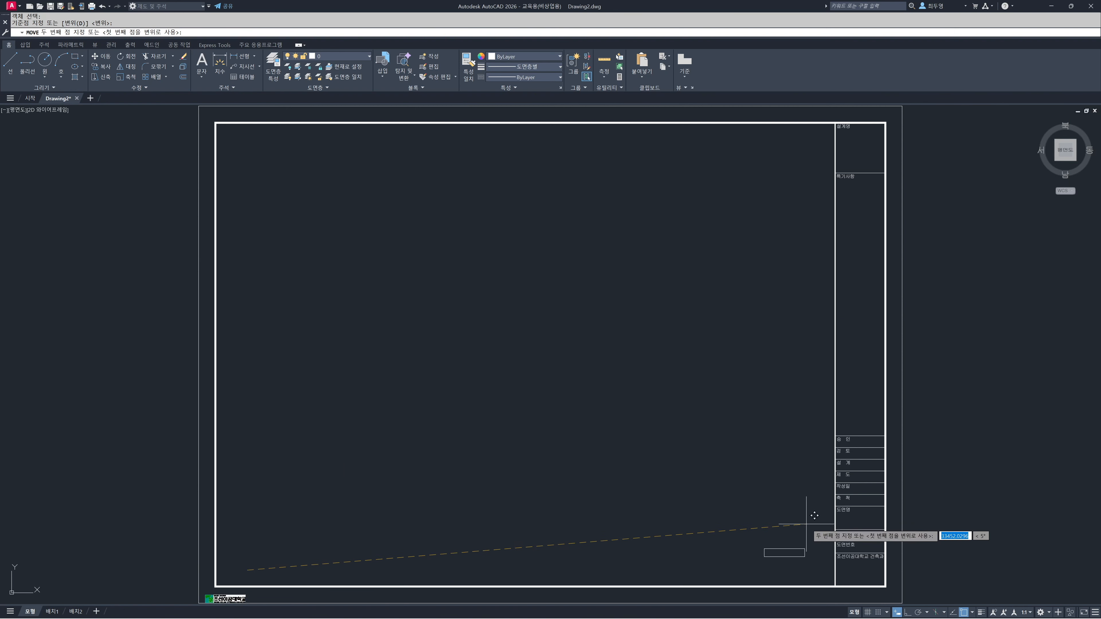
left_click(814, 530)
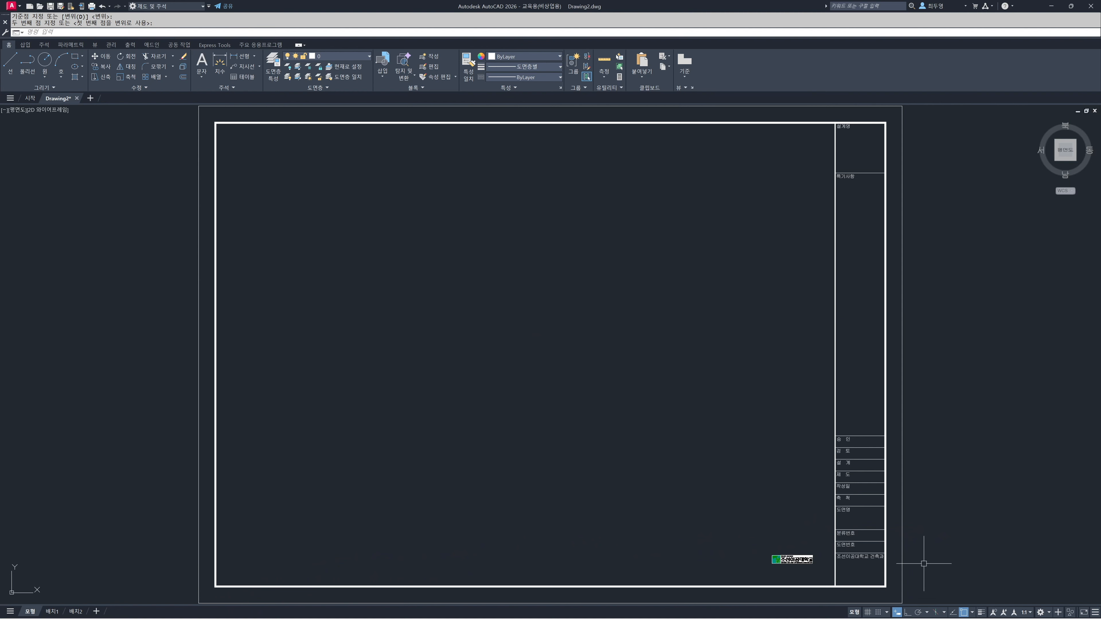
Move the logo by the midpoint between its opposite corners to the centre of the title block's 조선이공대학교 건축과 cell, using the same midpoint snap.
scroll(924, 563, "up", 6)
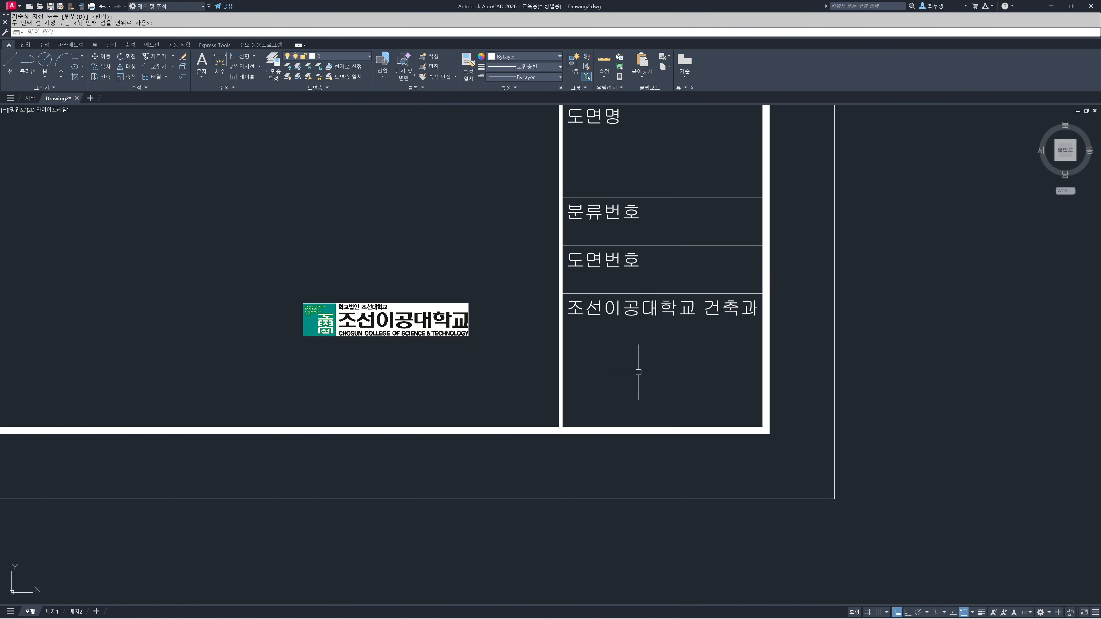
scroll(638, 373, "up", 2)
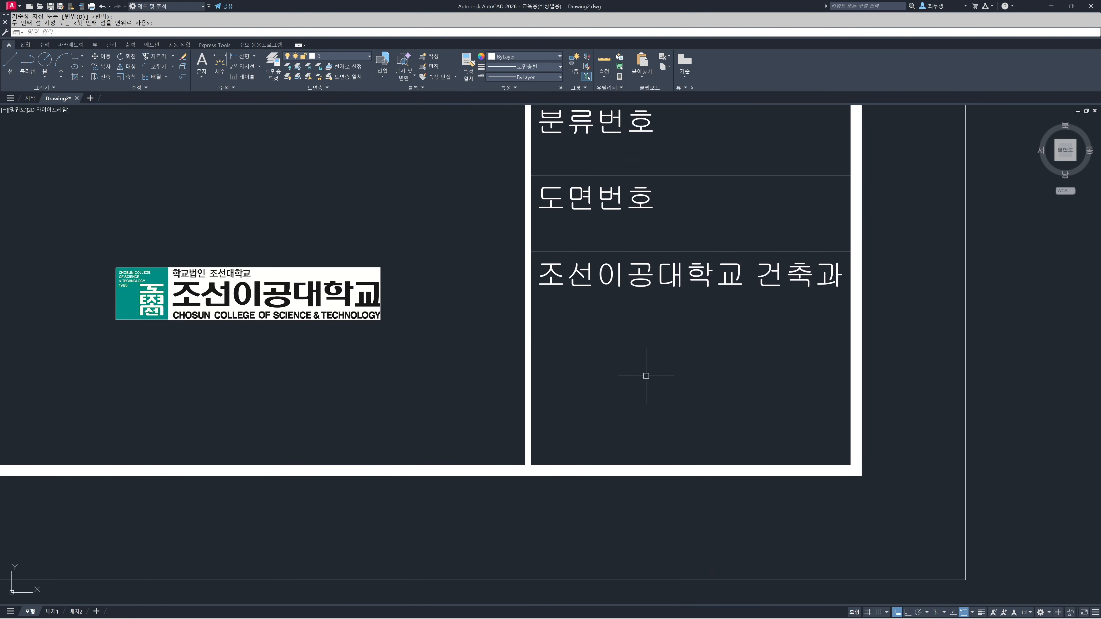
key("Return")
left_click(454, 365)
left_click(342, 243)
key("Return")
right_click(335, 243, "shift")
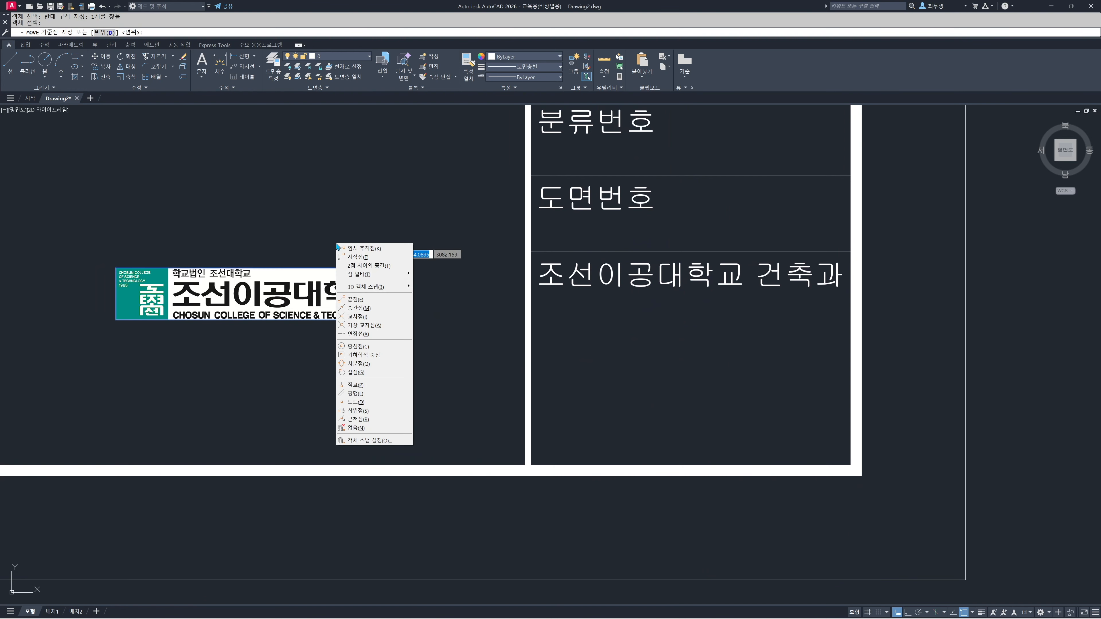
left_click(386, 262)
left_click(380, 268)
left_click(115, 320)
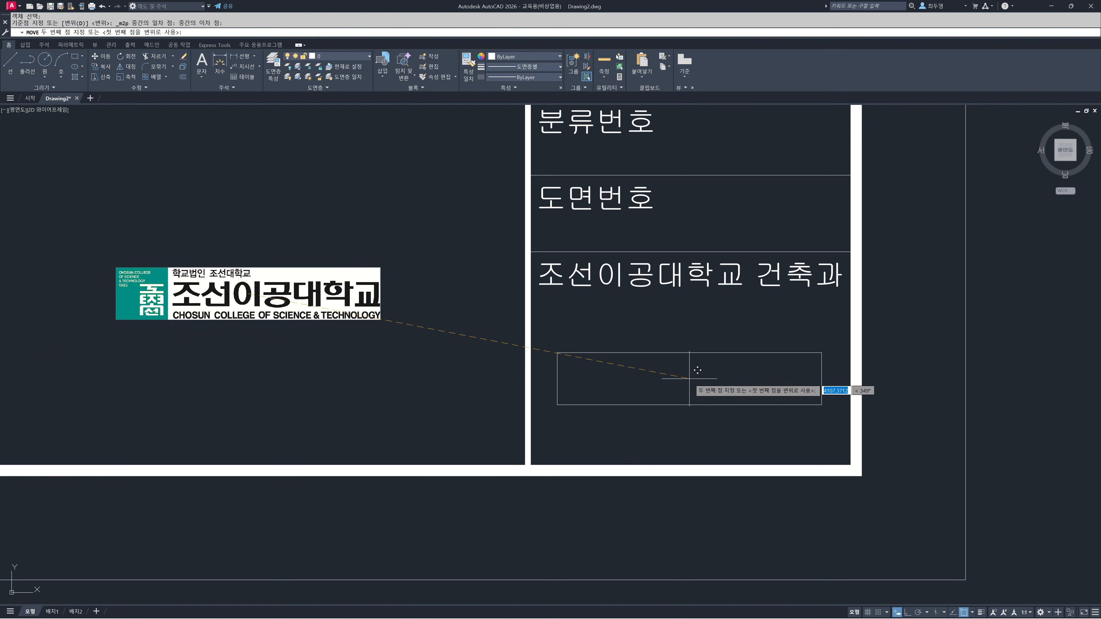
right_click(689, 379, "shift")
left_click(708, 402)
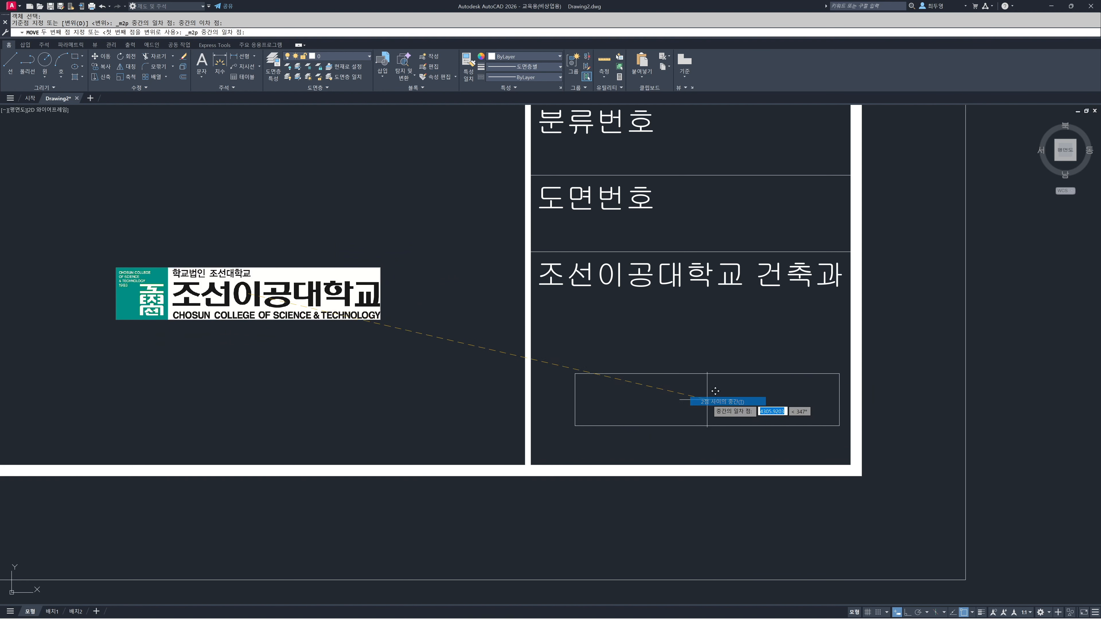
left_click(576, 256)
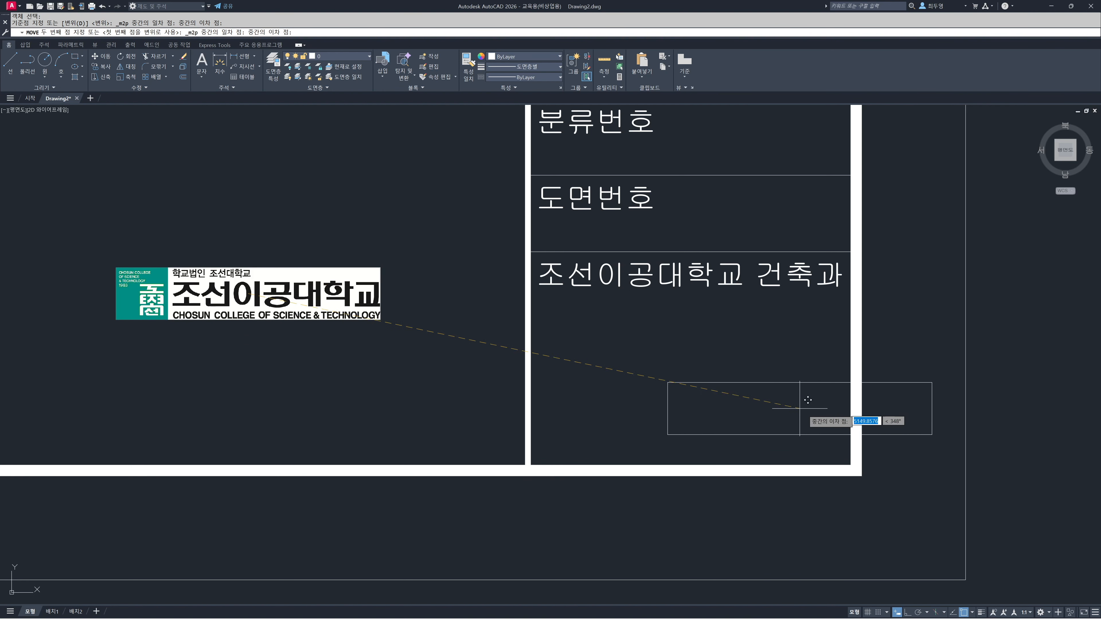
left_click(860, 451)
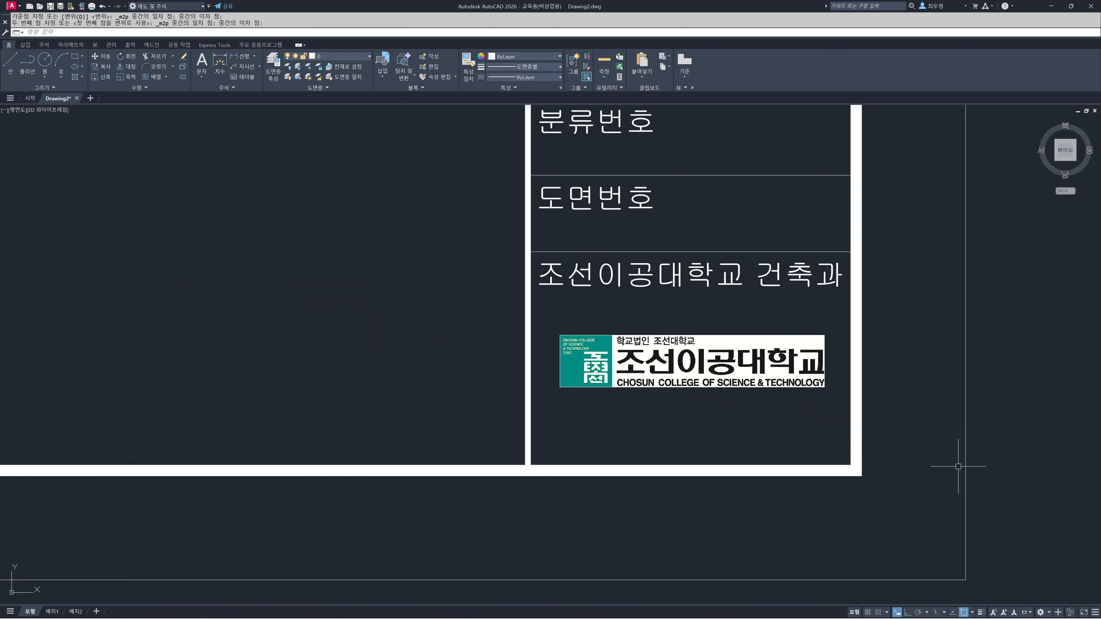
type("z")
key("Return")
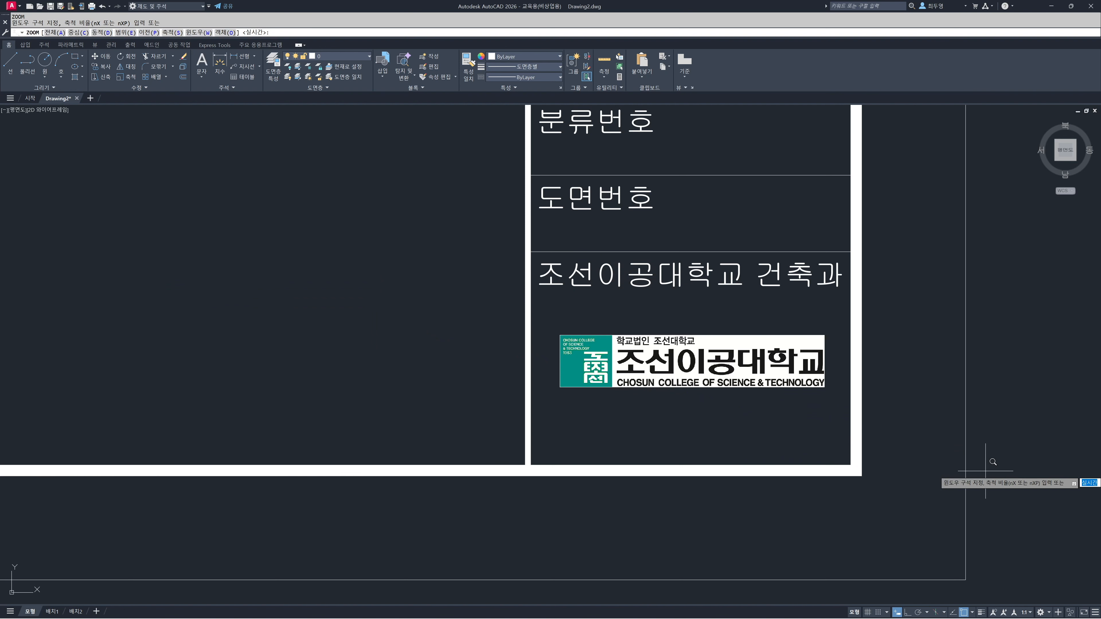
type("a")
key("Return")
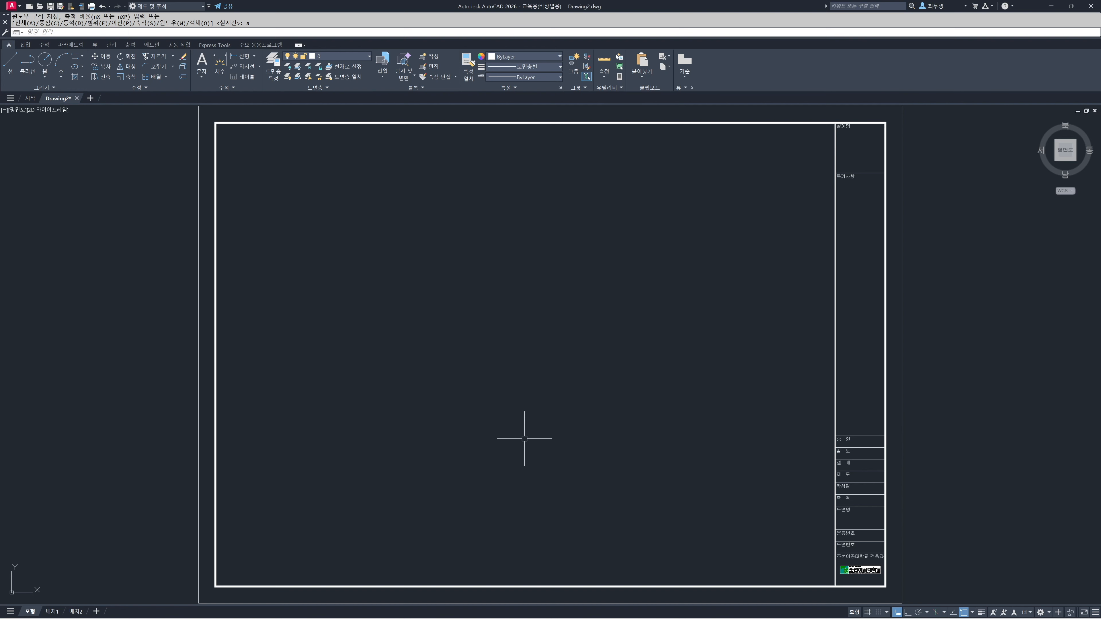
Draw an 800 by 250 rectangle inside the sheet's upper-left area using the Dimensions option.
type("rec")
key("Return")
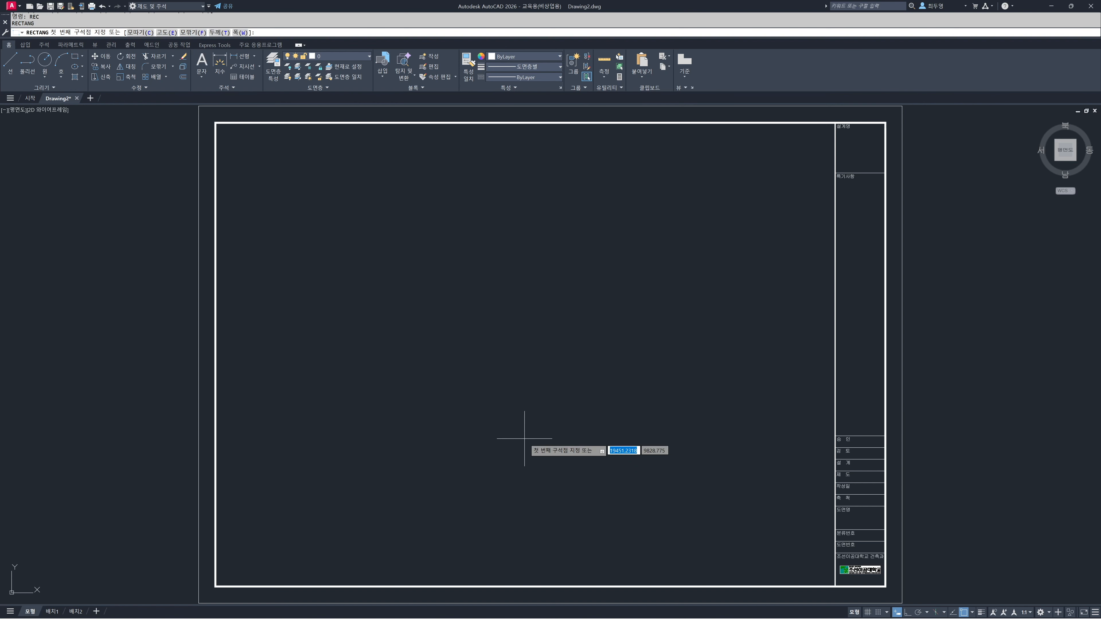
left_click(299, 242)
type("d")
key("Return")
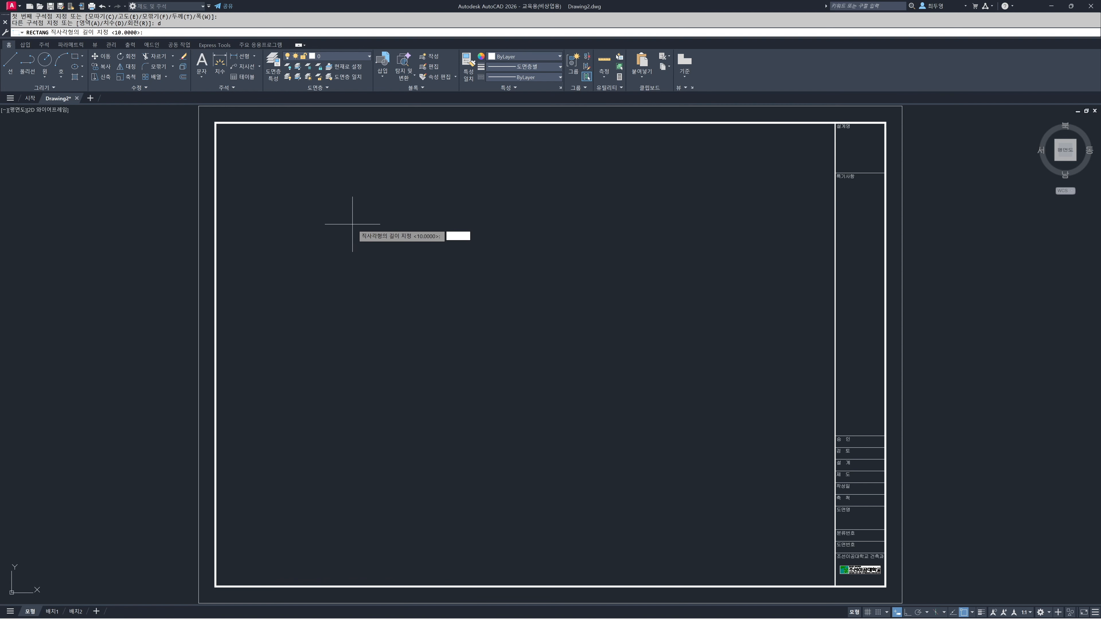
type("800")
key("Return")
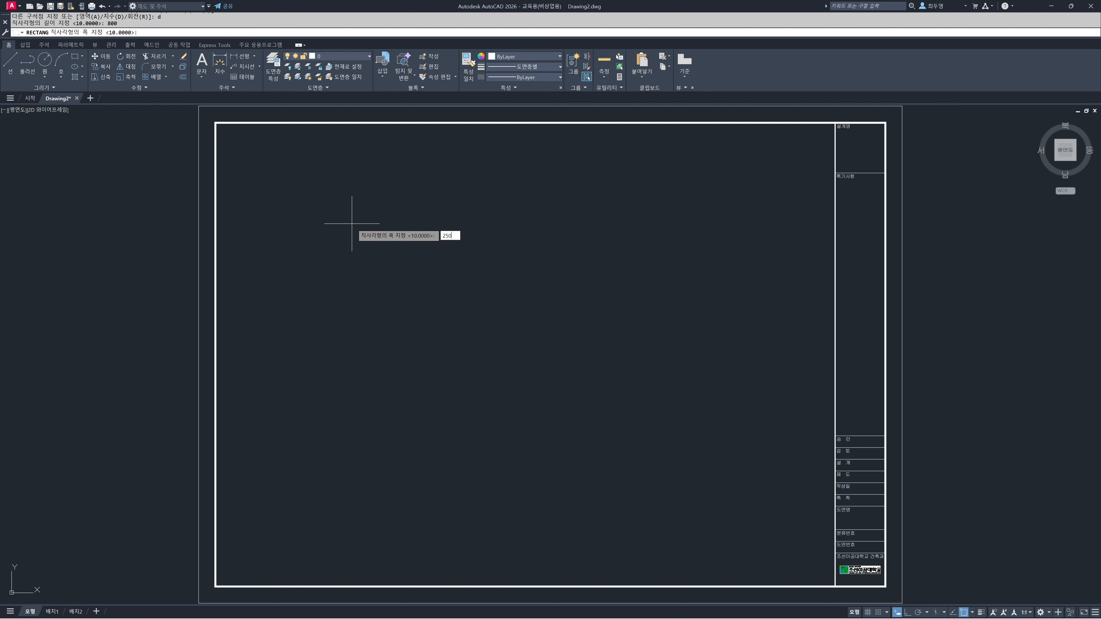
key("Return")
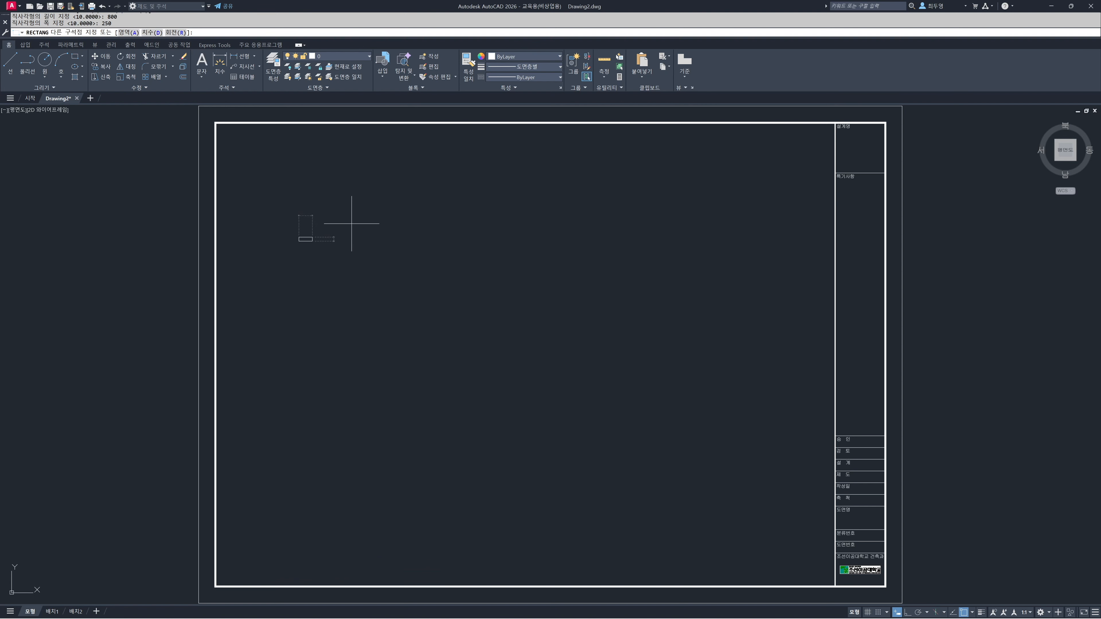
left_click(356, 232)
Measure the length of the new rectangle's bottom edge and the height of its right edge.
type("z")
key("Return")
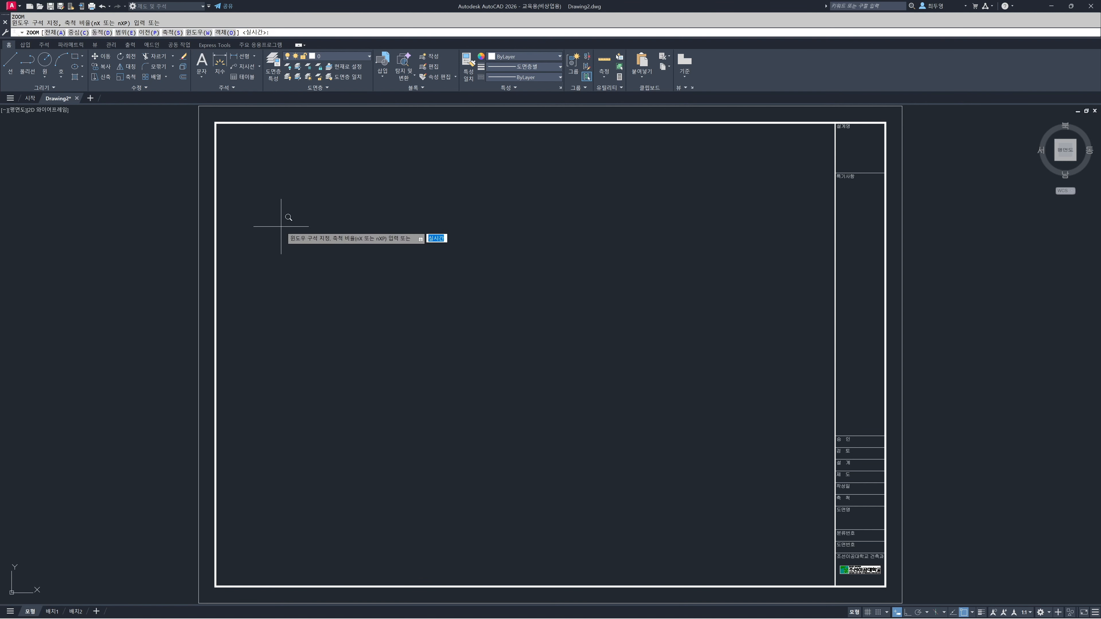
left_click(273, 216)
left_click(328, 260)
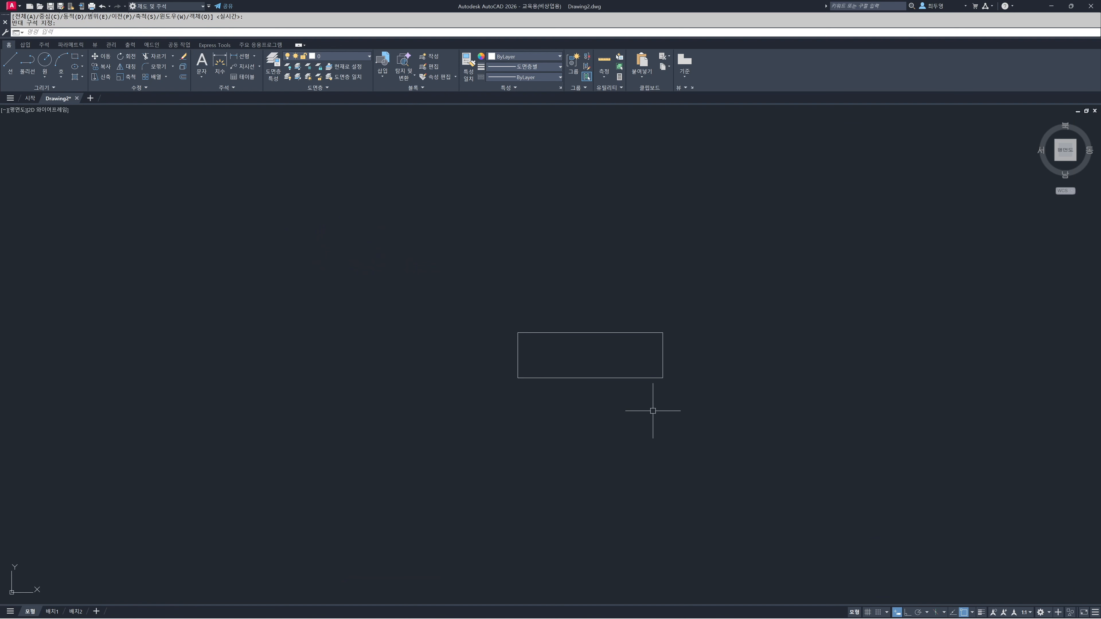
type("di")
key("Return")
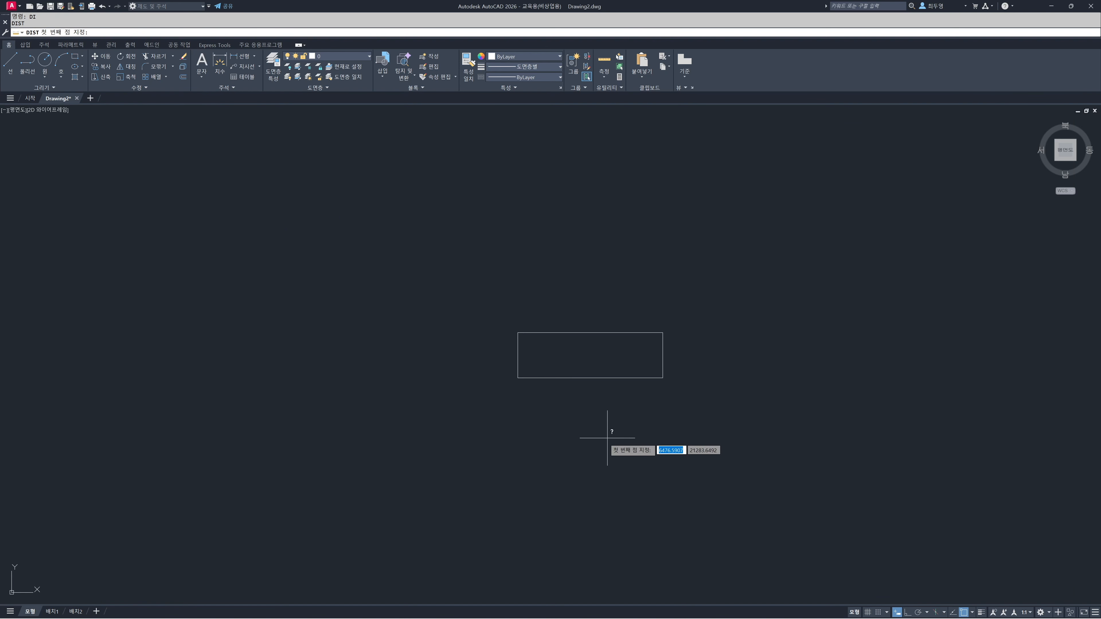
left_click(518, 377)
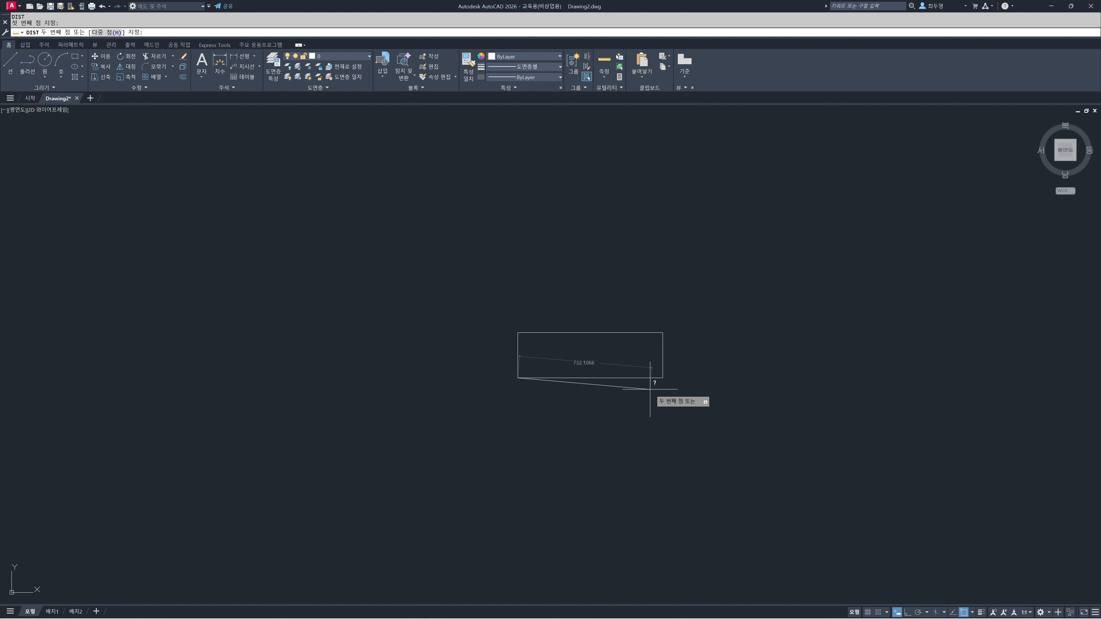
left_click(662, 377)
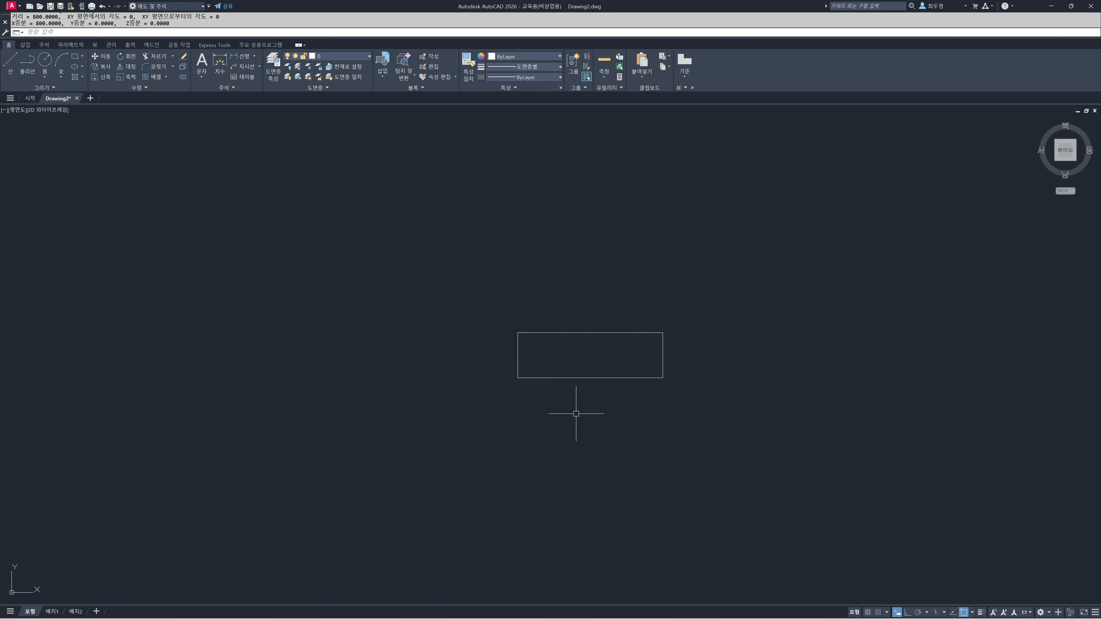
key("Return")
left_click(663, 378)
left_click(663, 332)
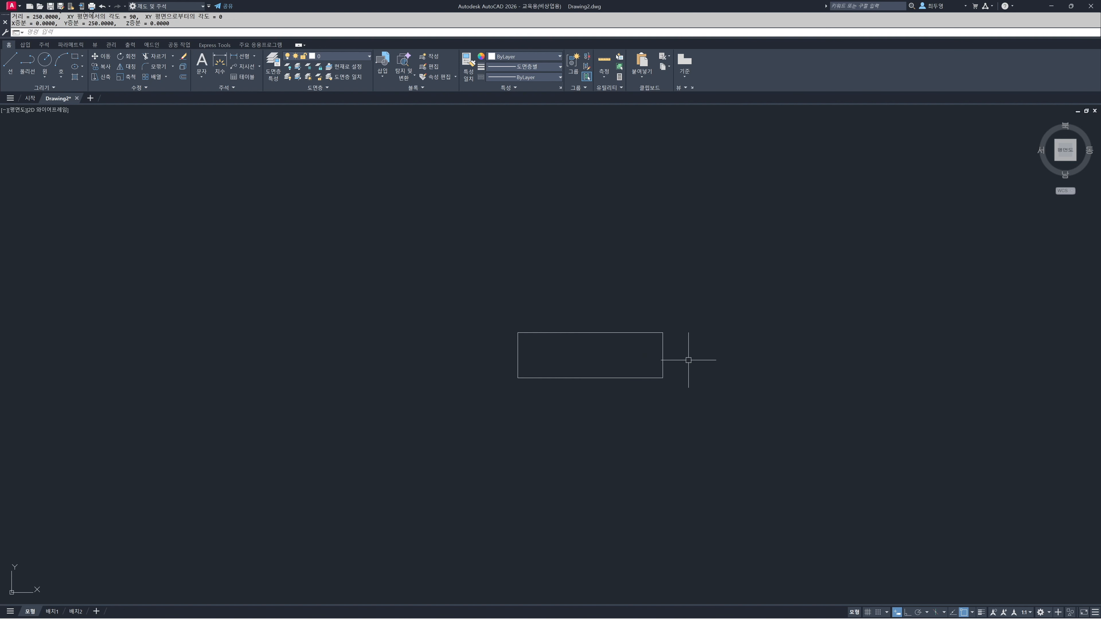
Explode the rectangle into separate lines.
scroll(606, 352, "up", 4)
mouse_move(596, 358)
middle_mouse_down()
mouse_move(589, 408)
mouse_move(590, 379)
middle_mouse_up()
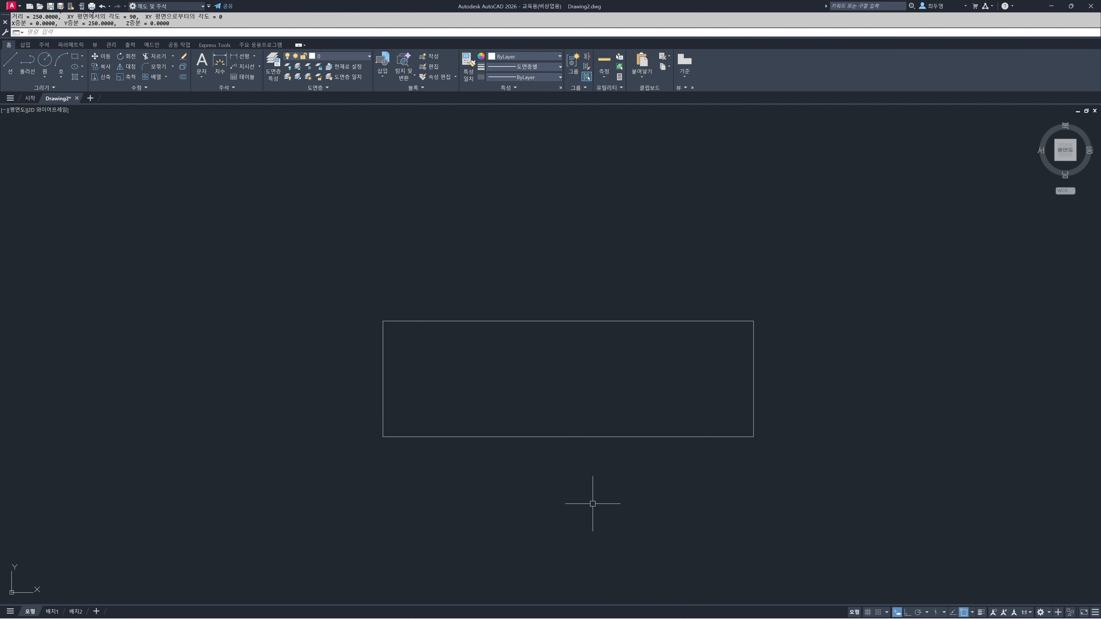
type("x")
key("Return")
left_click(607, 458)
left_click(562, 423)
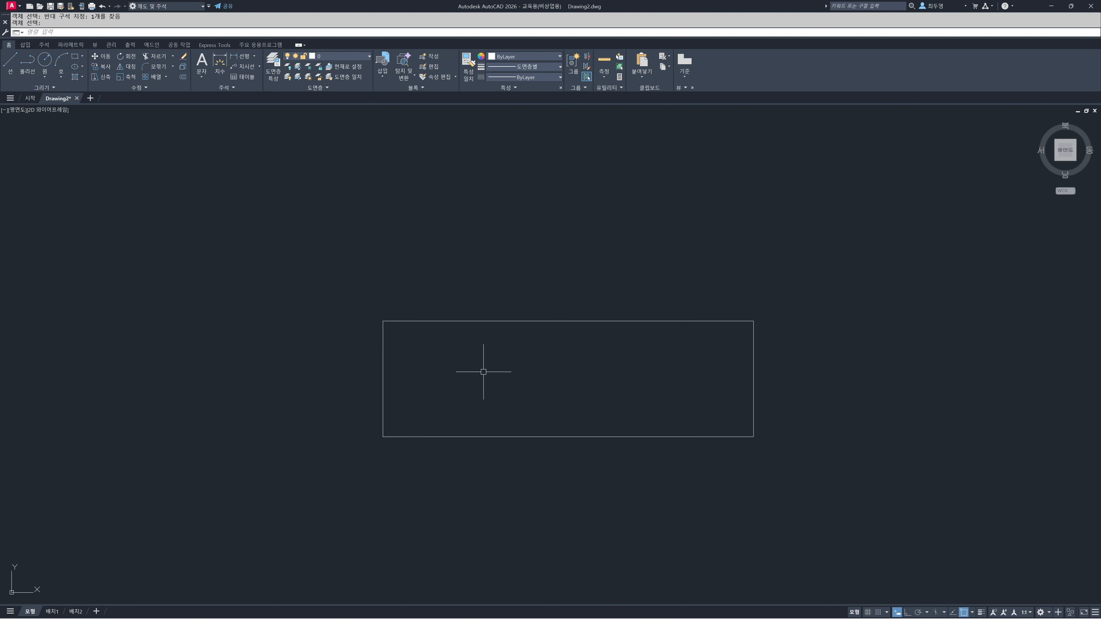
Offset all four edges of the exploded rectangle inward by 40.
type("o")
key("Return")
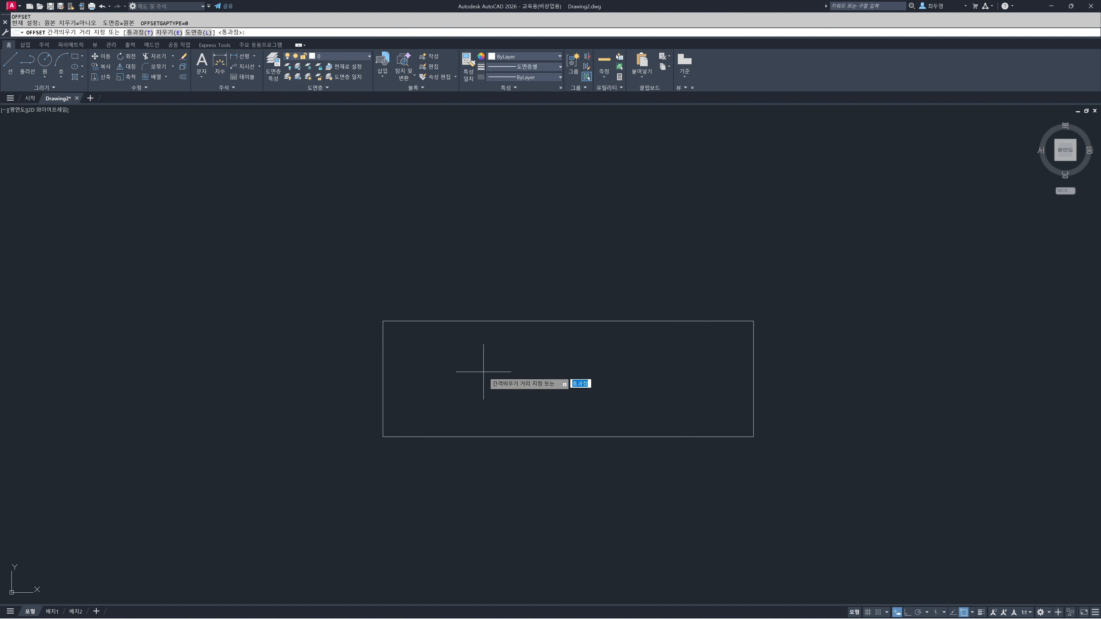
key("Return")
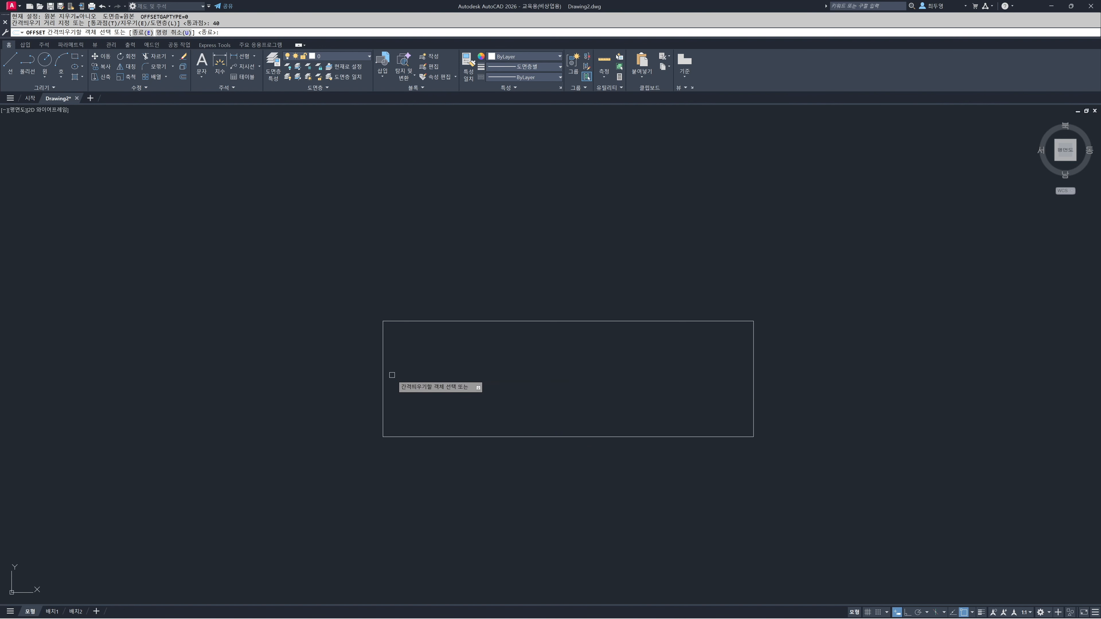
left_click(384, 379)
left_click(427, 377)
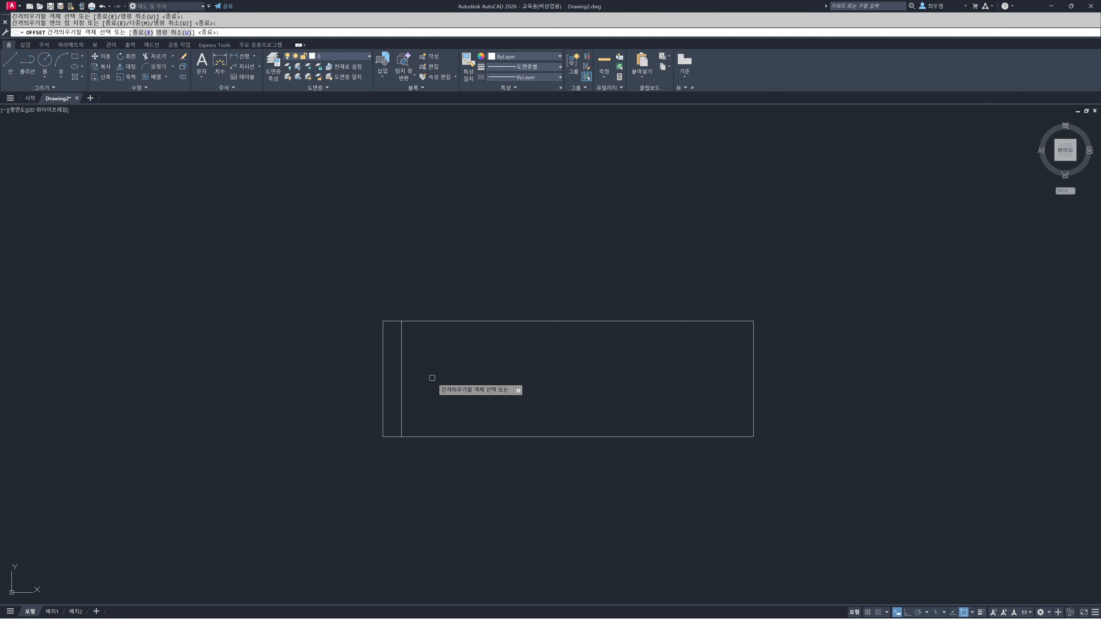
left_click(457, 322)
left_click(456, 368)
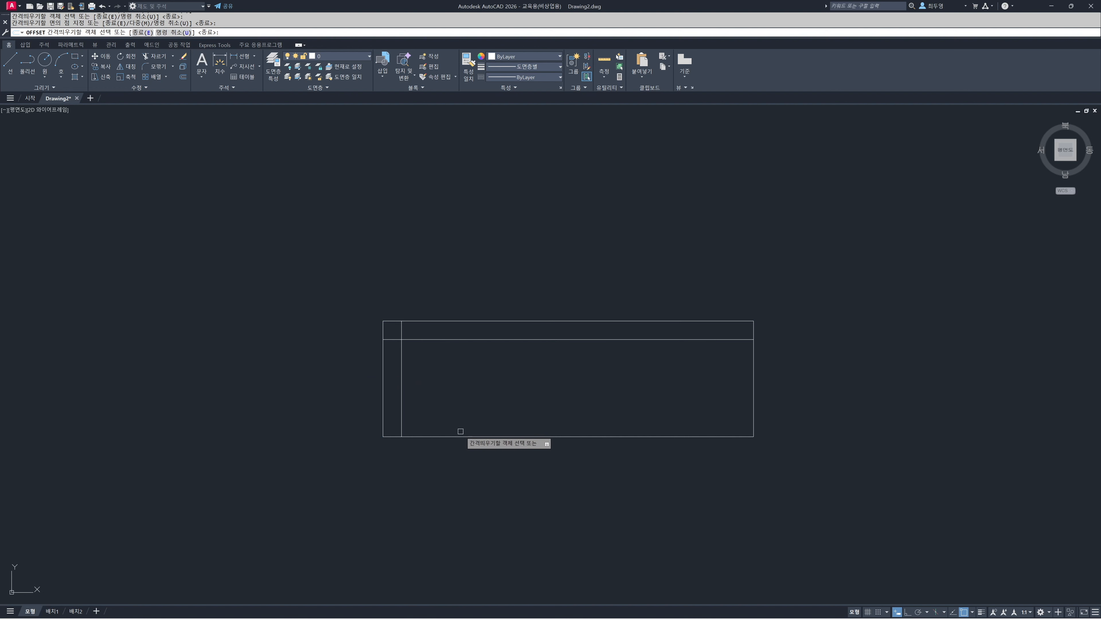
left_click(462, 437)
left_click(464, 407)
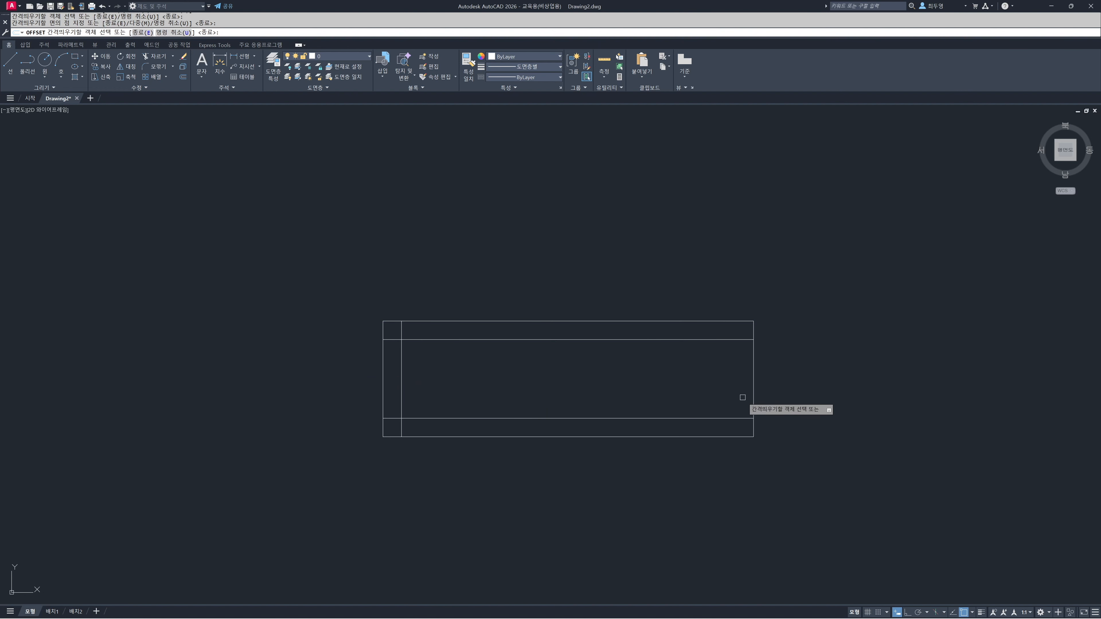
left_click(753, 400)
left_click(615, 388)
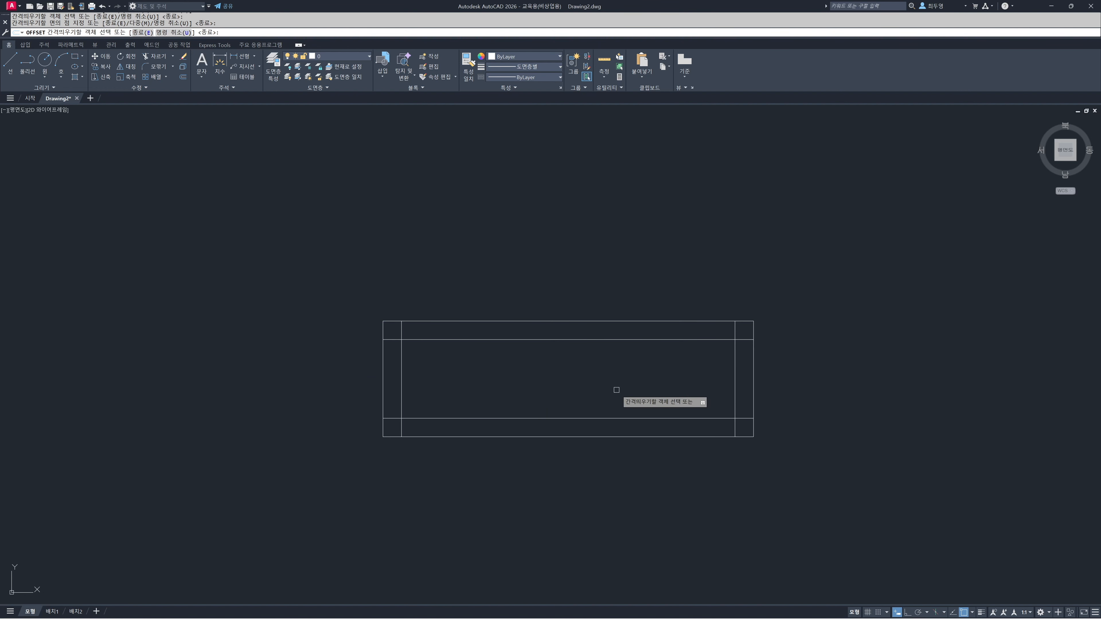
key("Return")
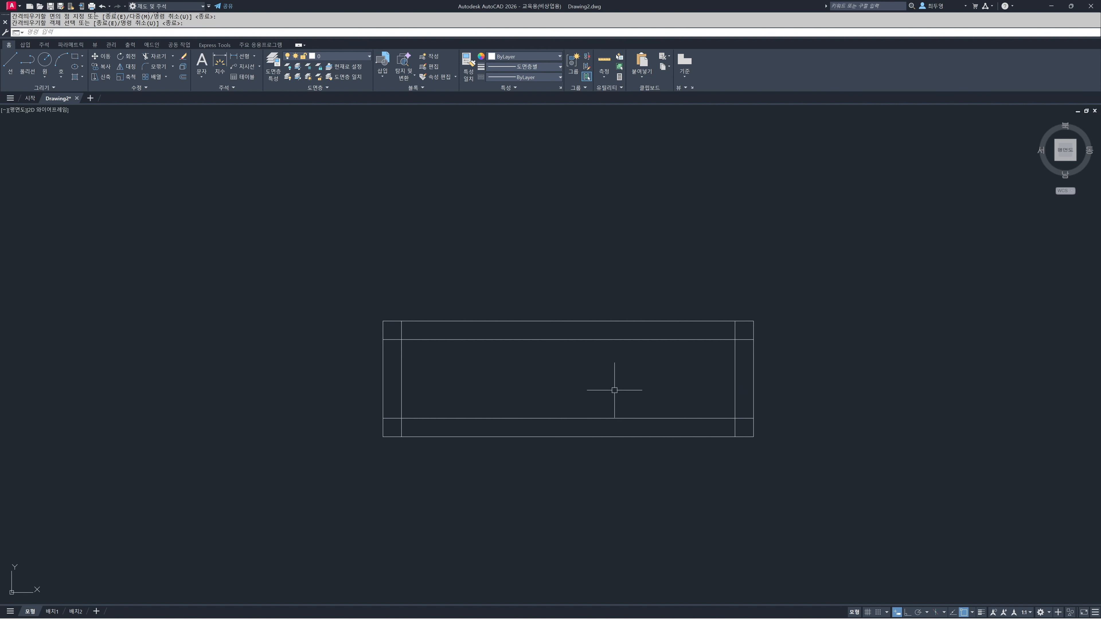
Offset the two inner vertical lines outward by 15, toward the rectangle's short sides.
key("Return")
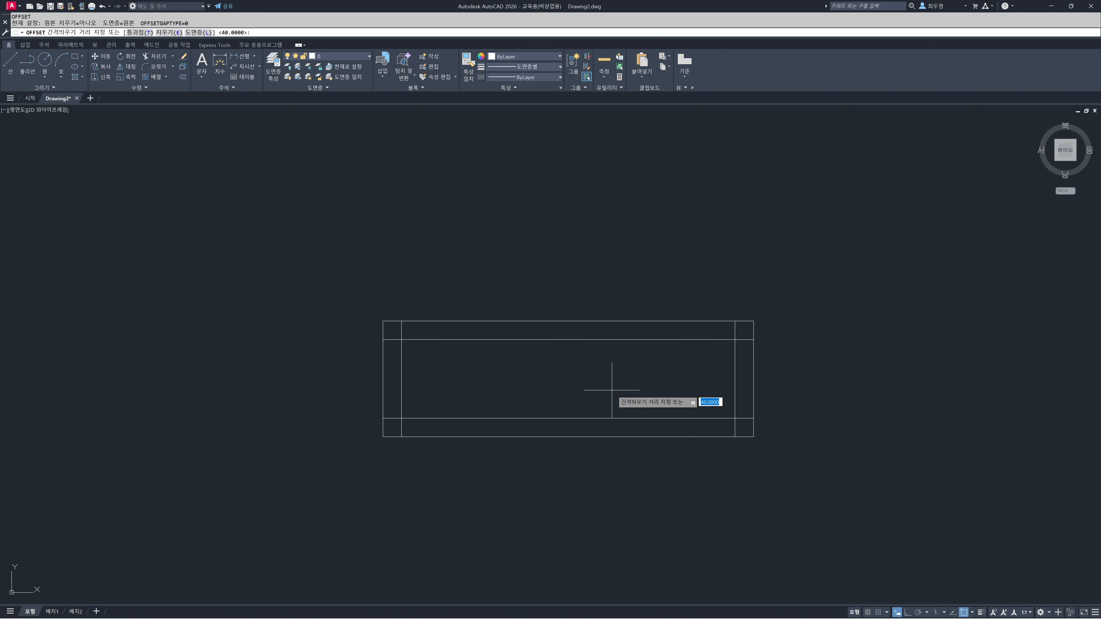
key("Return")
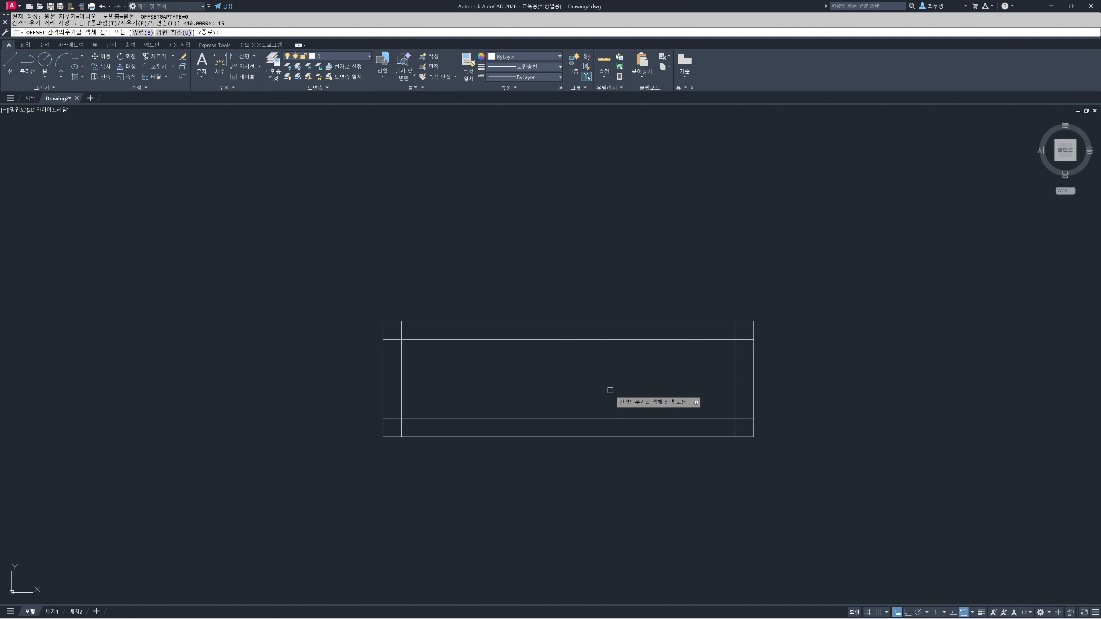
left_click(401, 382)
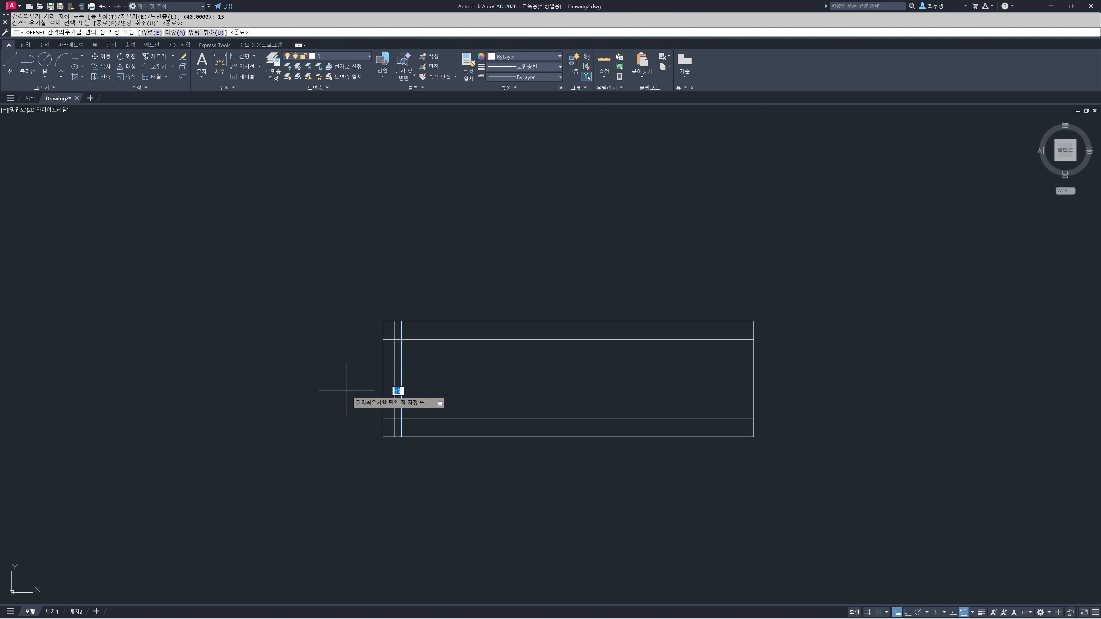
left_click(346, 392)
left_click(733, 398)
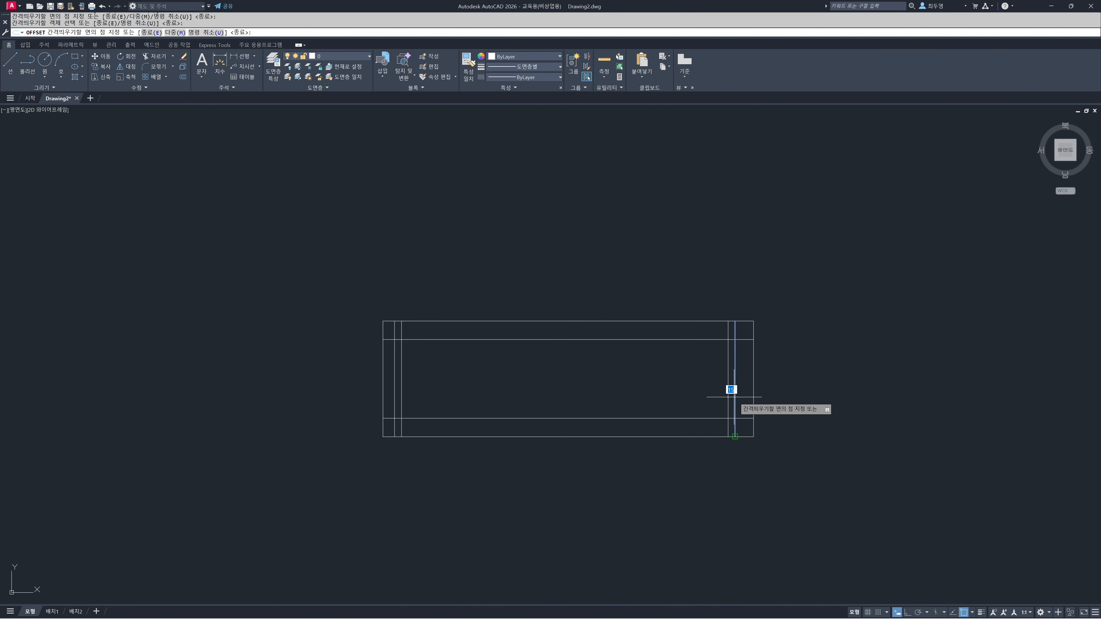
left_click(805, 403)
key("Return")
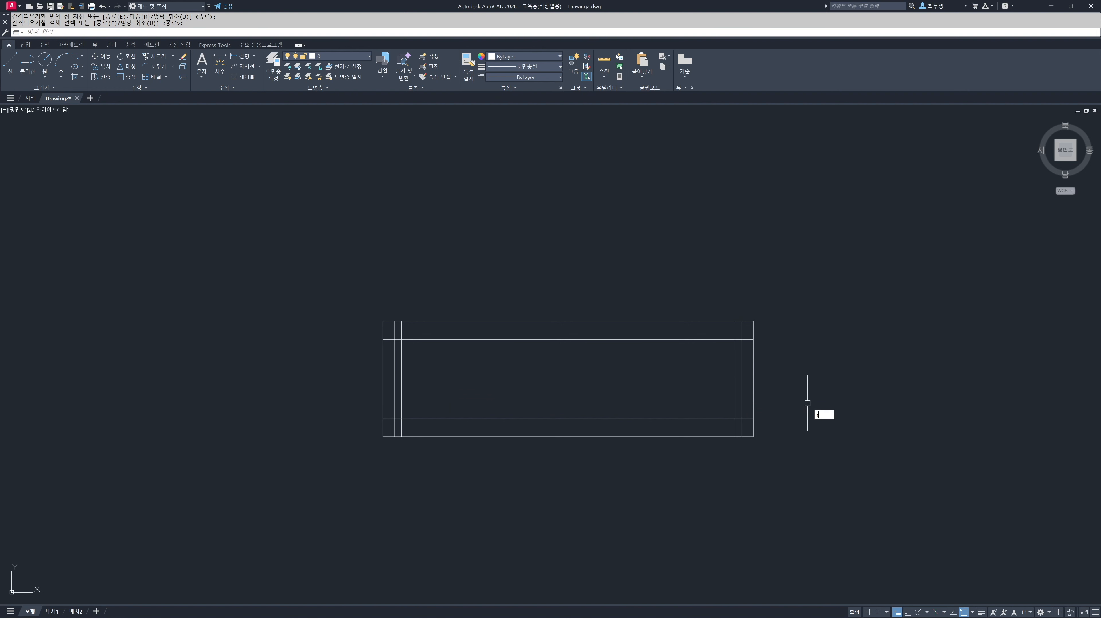
Trim the offset lines: keep inner verticals only between the horizontals, outer verticals only beyond them, and end the horizontals at the outer verticals.
type("tr")
key("Return")
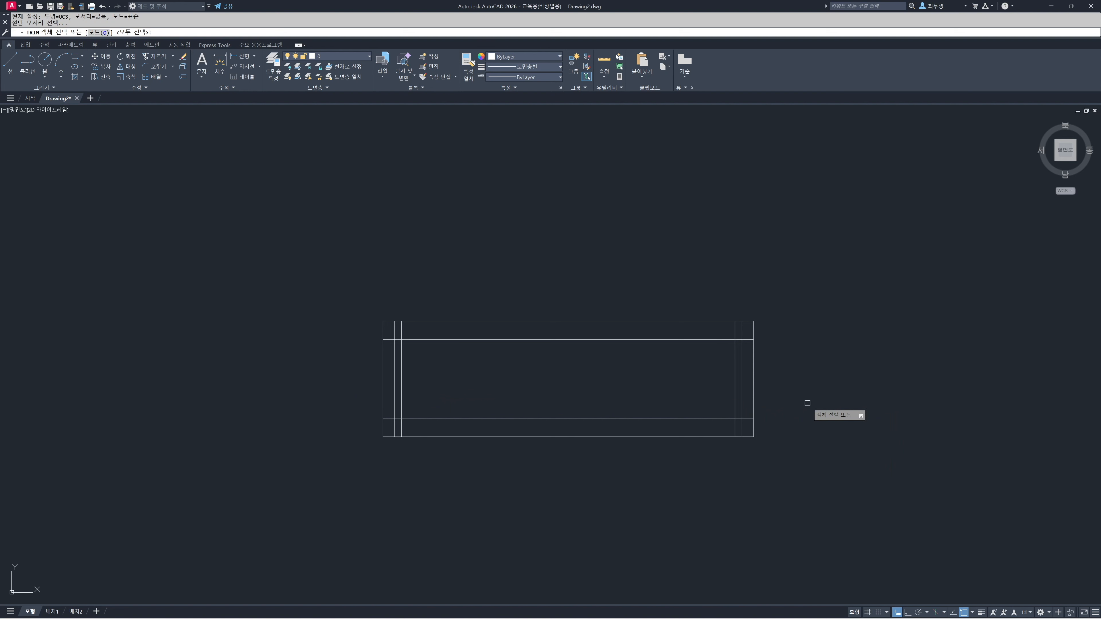
key("Return")
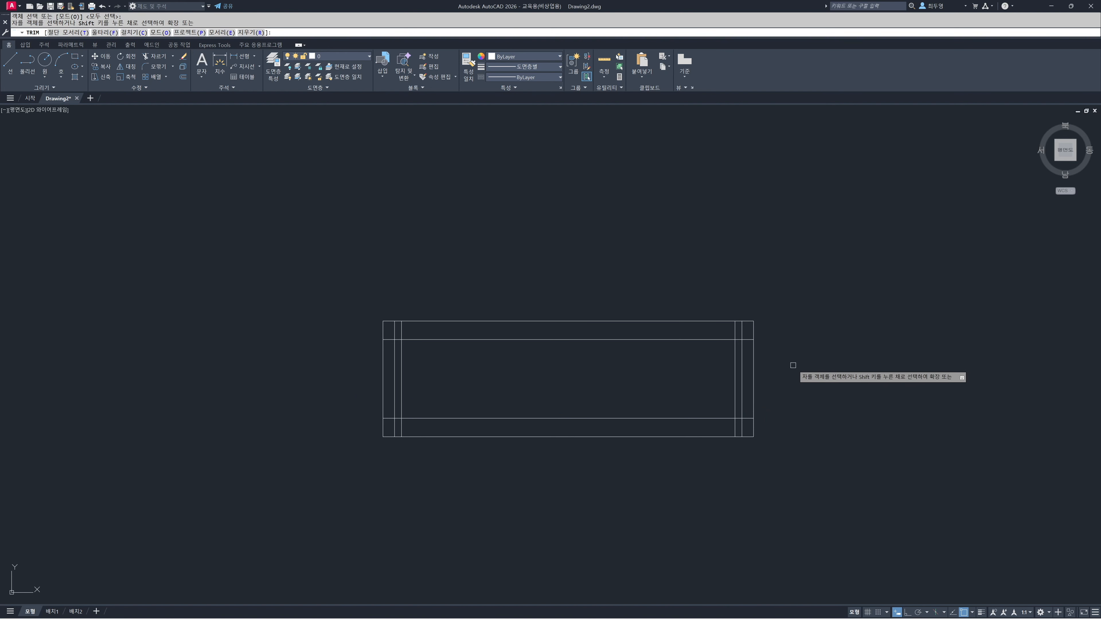
left_click(742, 333)
left_click(736, 330)
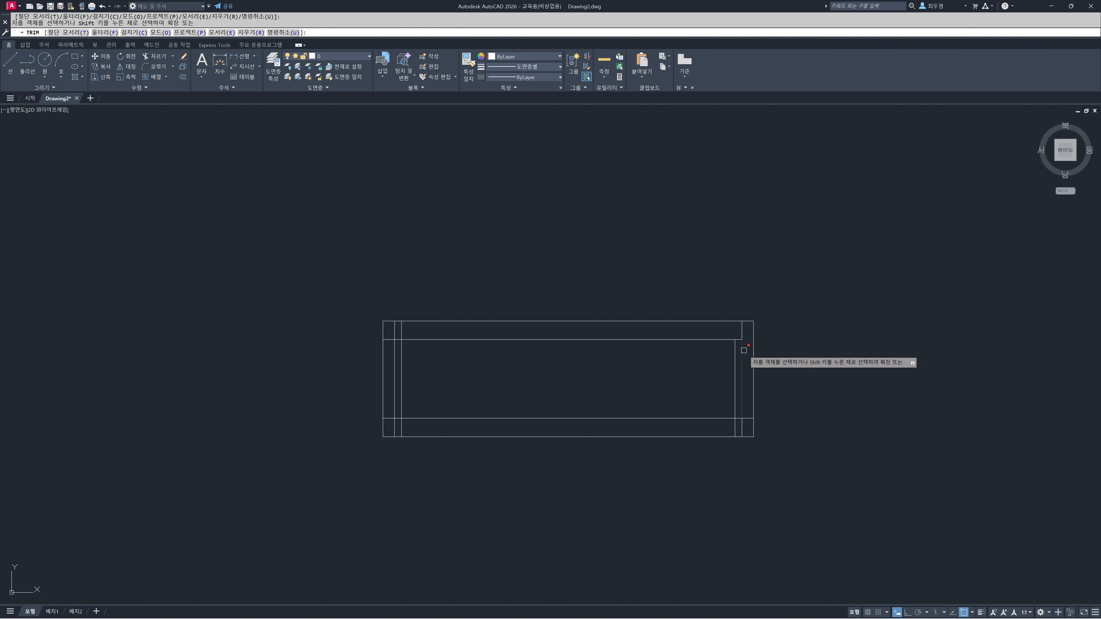
left_click(743, 354)
left_click(748, 418)
left_click(733, 428)
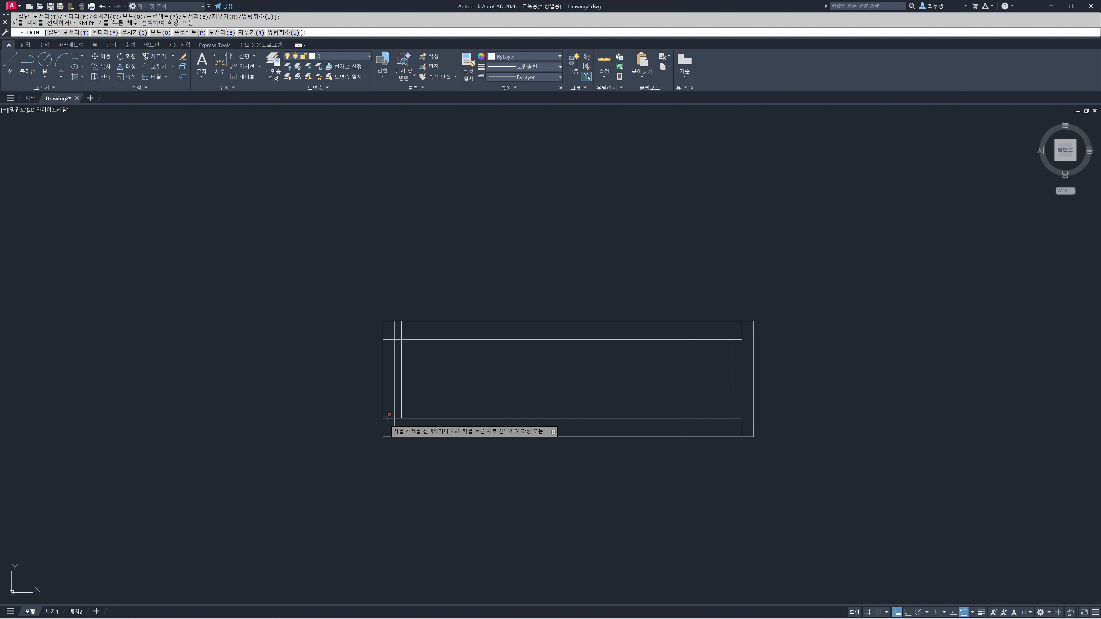
left_click(393, 400)
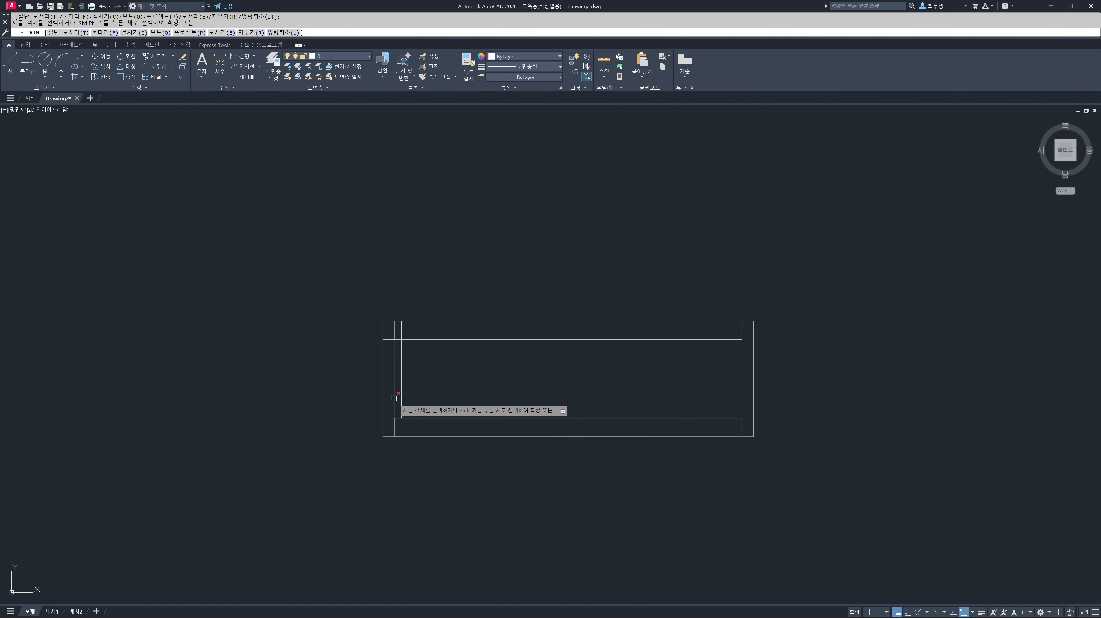
left_click(398, 331)
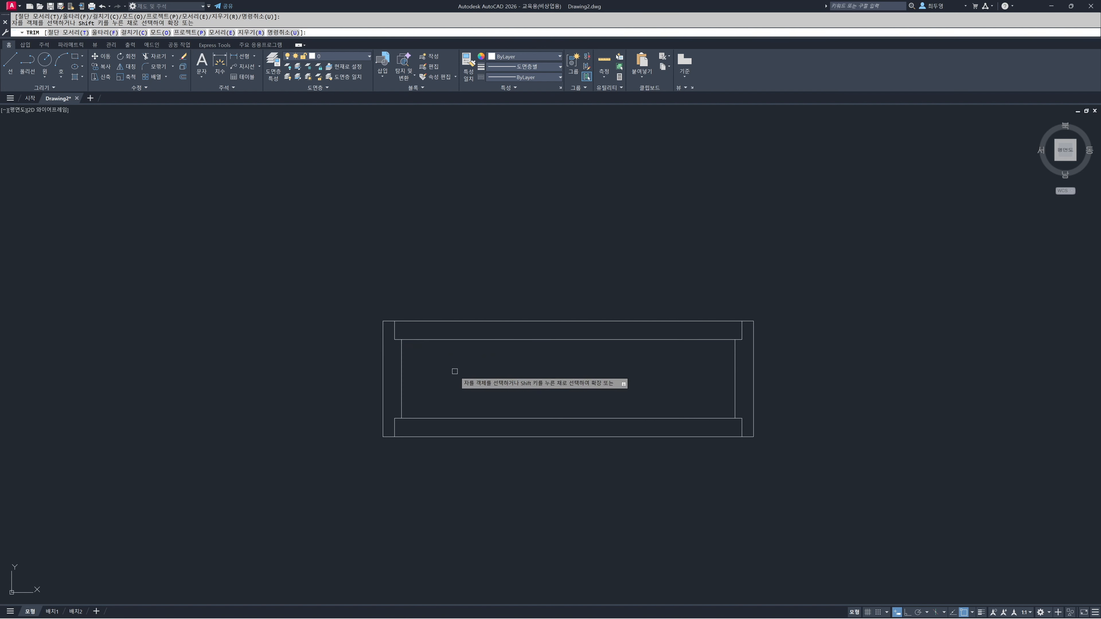
key("Return")
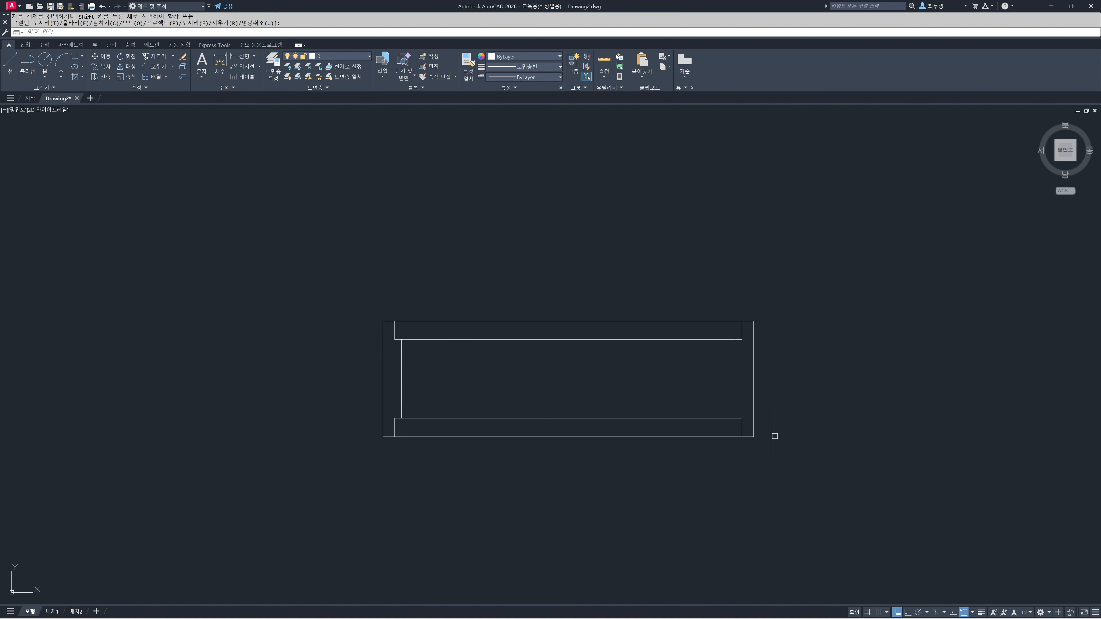
With Ortho on, draw a 750 vertical line upward from the top end of the frame's right outer offset vertical.
scroll(575, 395, "down", 2)
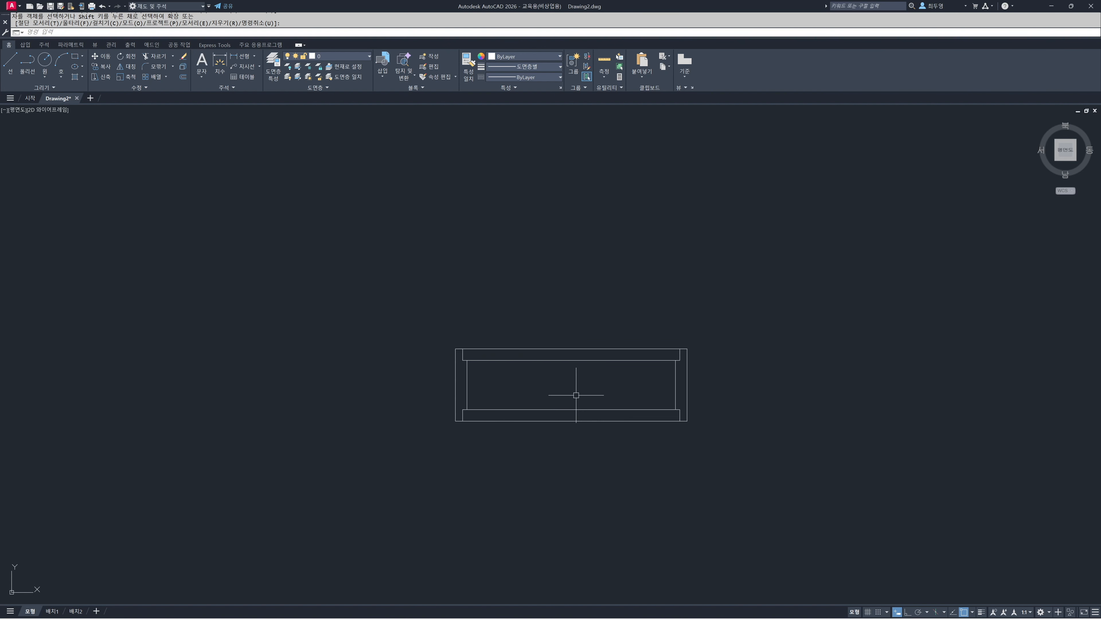
middle_click_drag(576, 393, 572, 446)
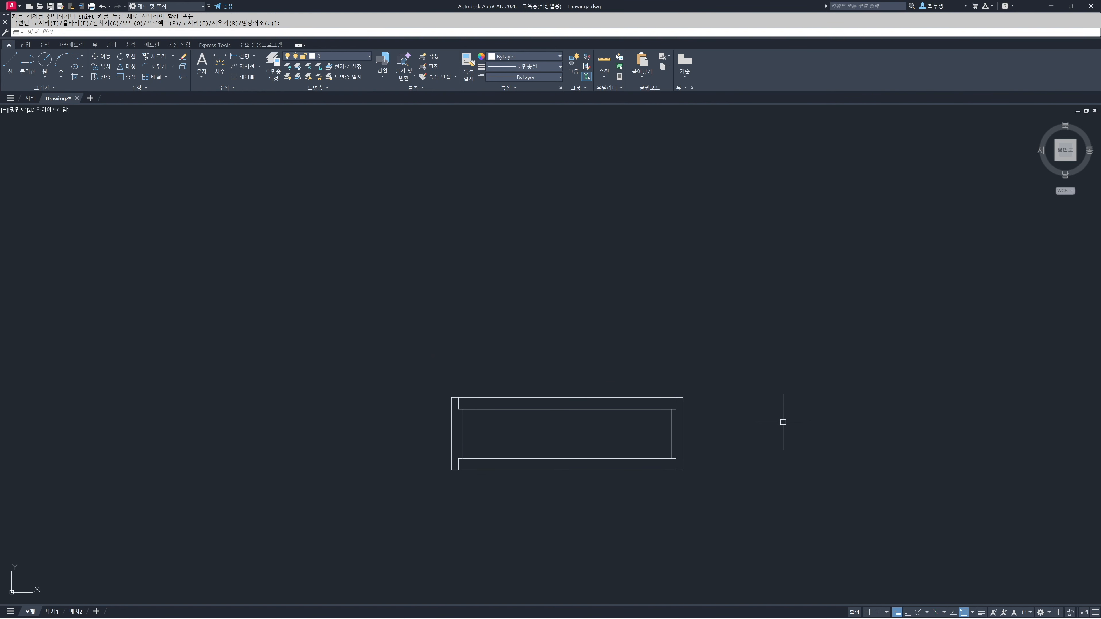
key("F8")
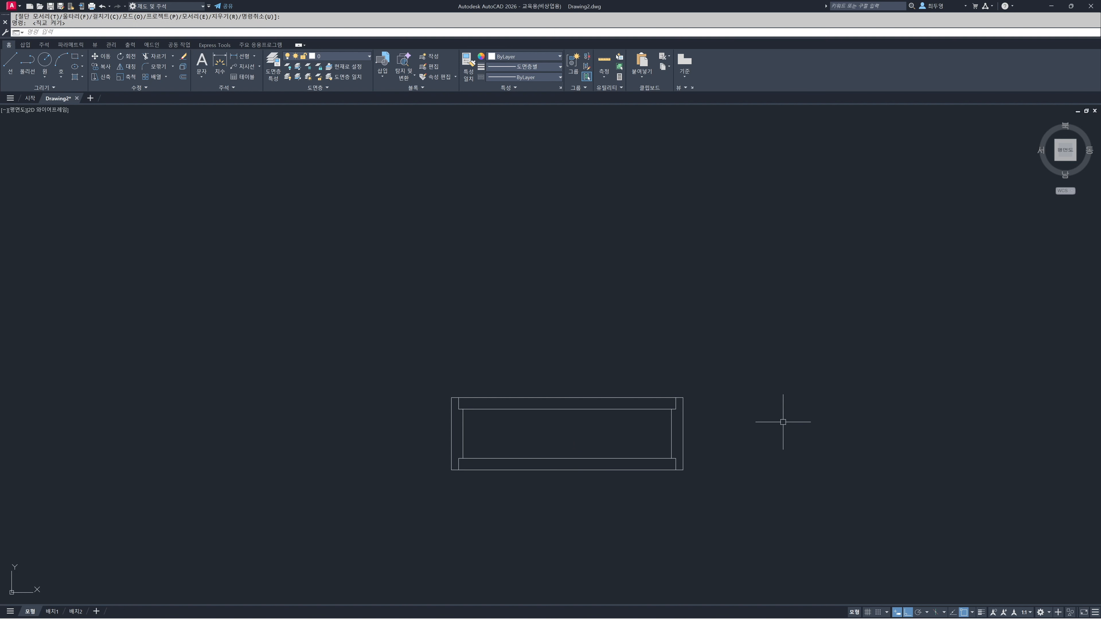
type("l")
key("Return")
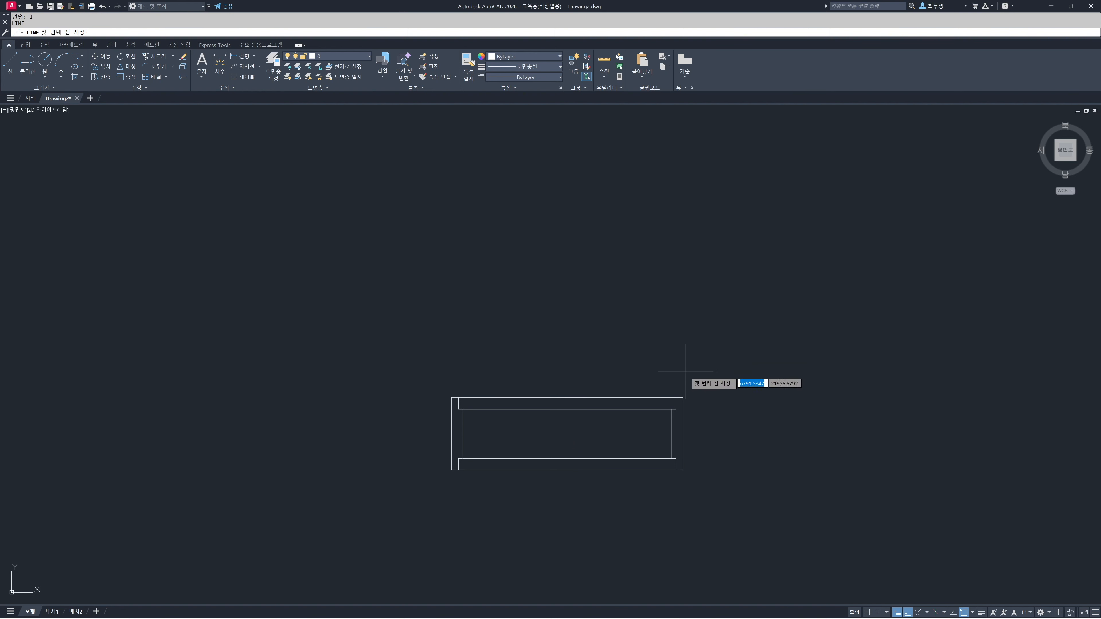
left_click(675, 397)
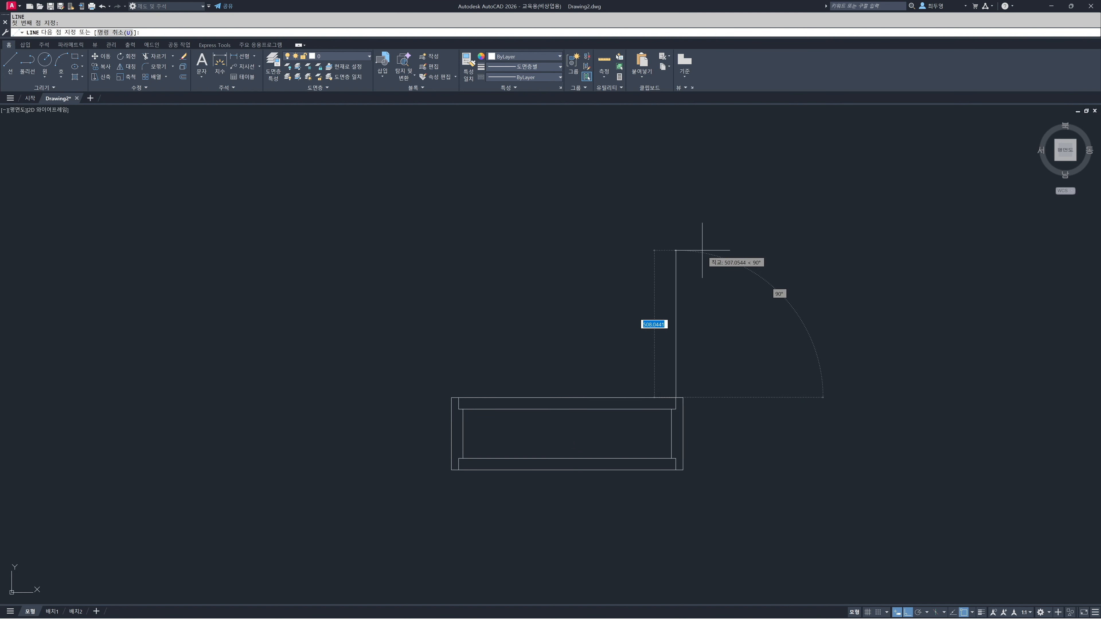
type("750")
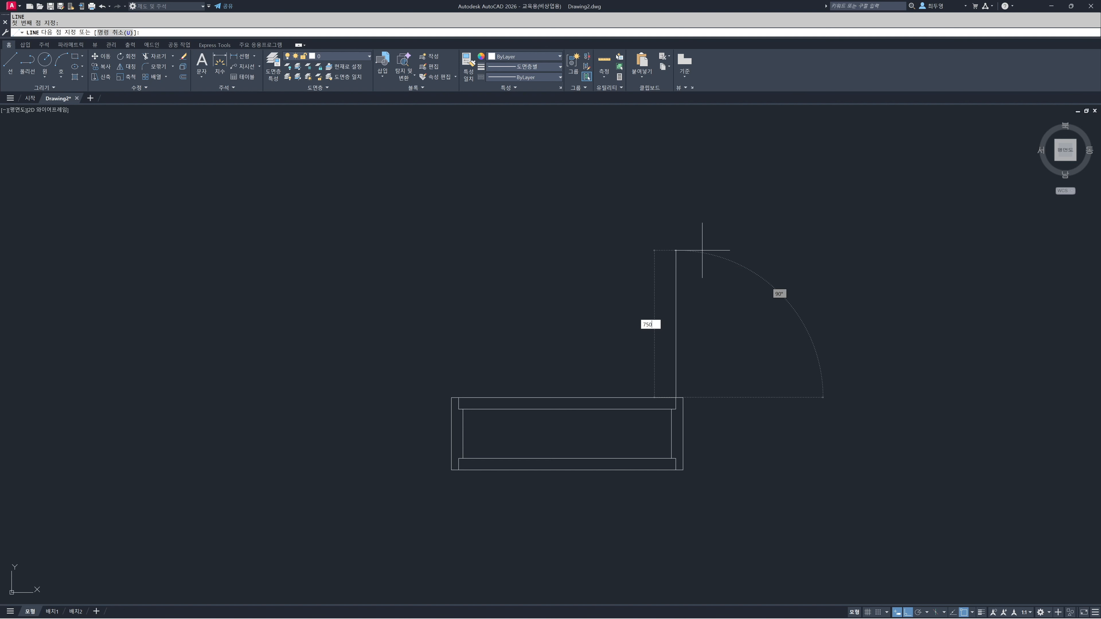
key("Return")
key("Return")
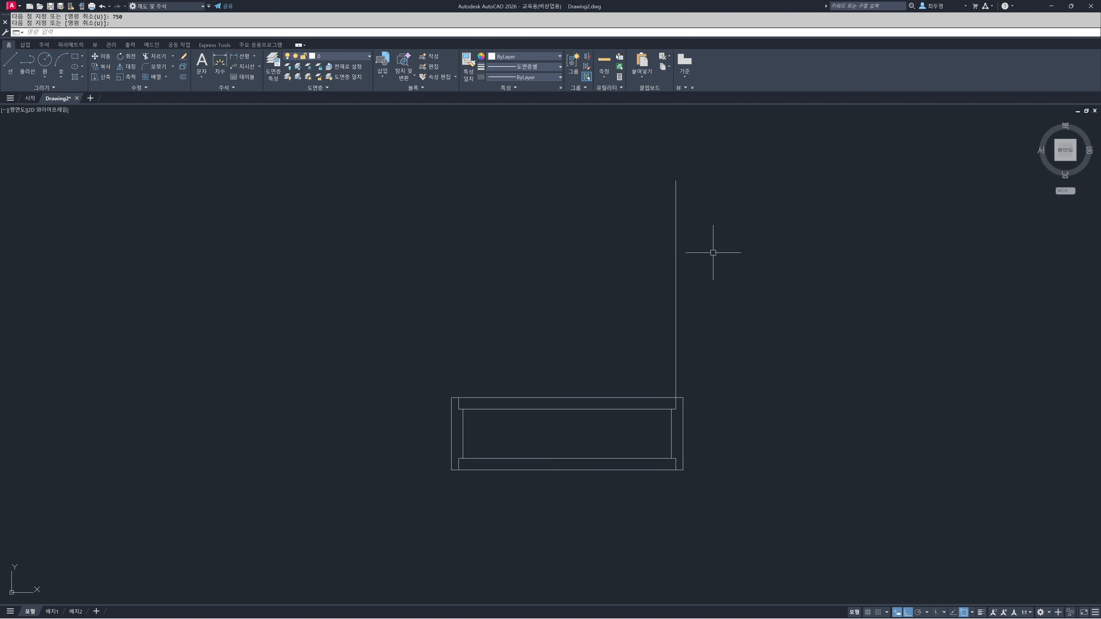
Offset the 750 vertical line by 40 toward the frame's centre.
type("o")
key("Return")
type("40")
key("Return")
left_click(675, 266)
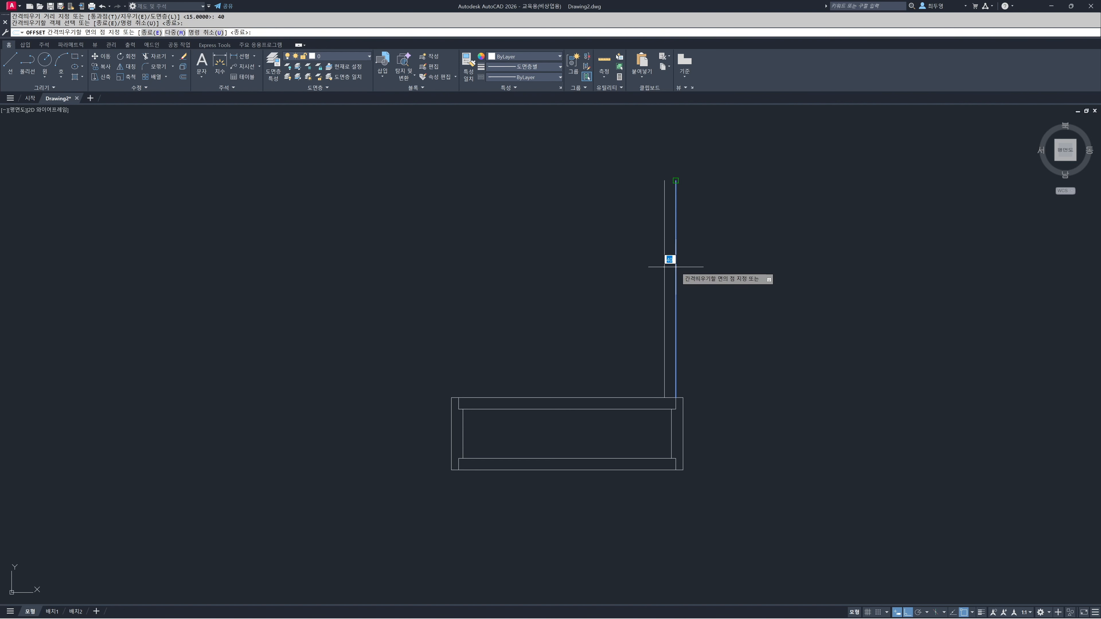
left_click(628, 265)
key("Return")
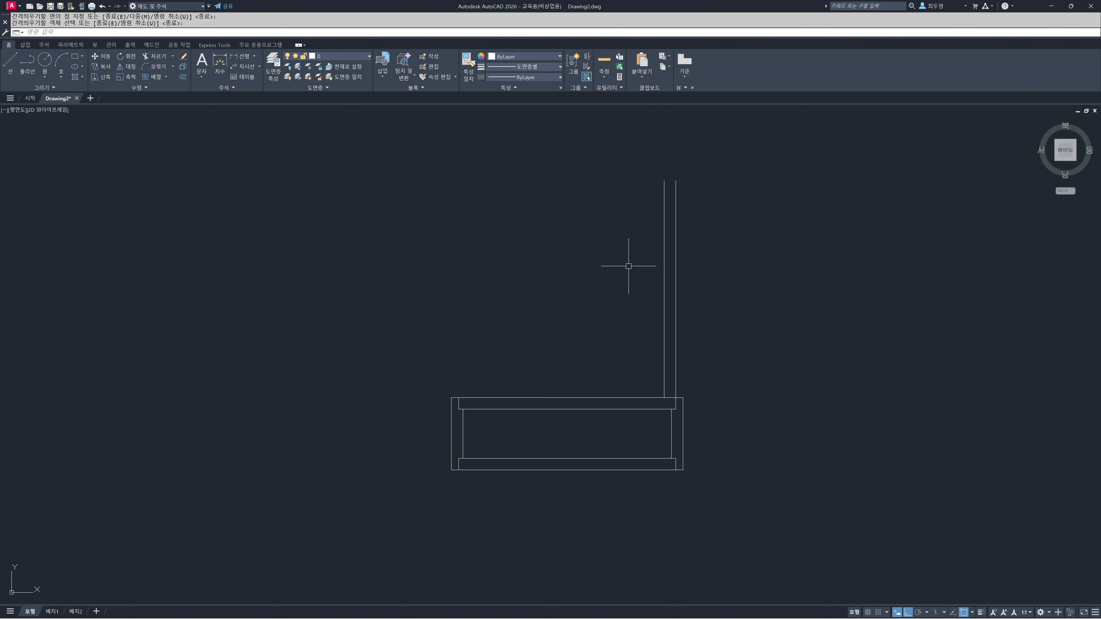
Close the top of the upright with a short line joining the upper ends of its two verticals.
type("l")
key("Return")
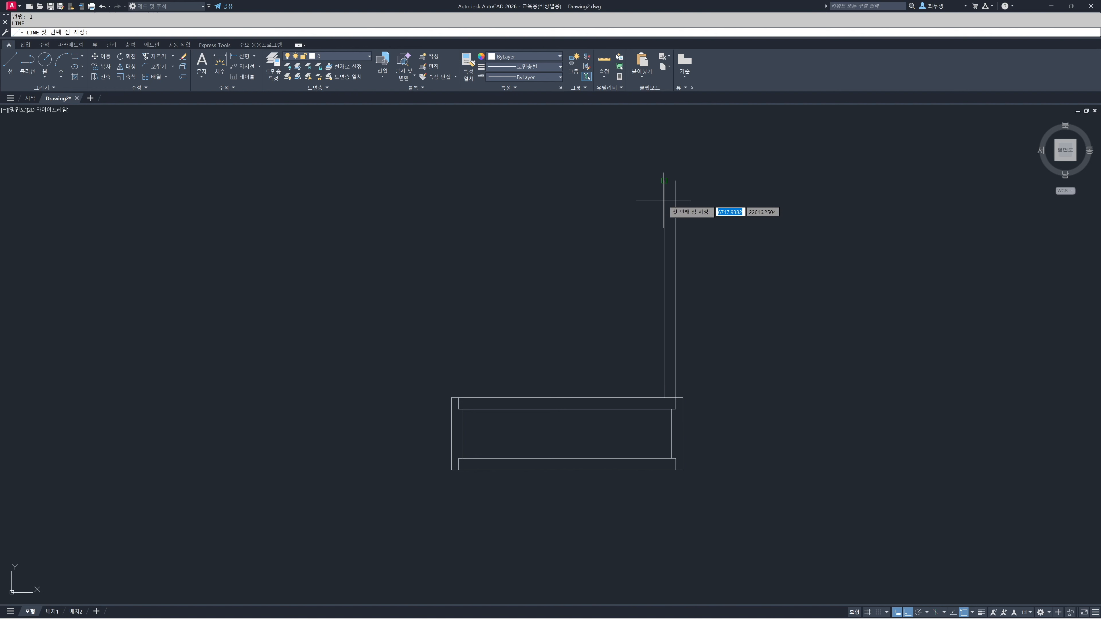
left_click(670, 180)
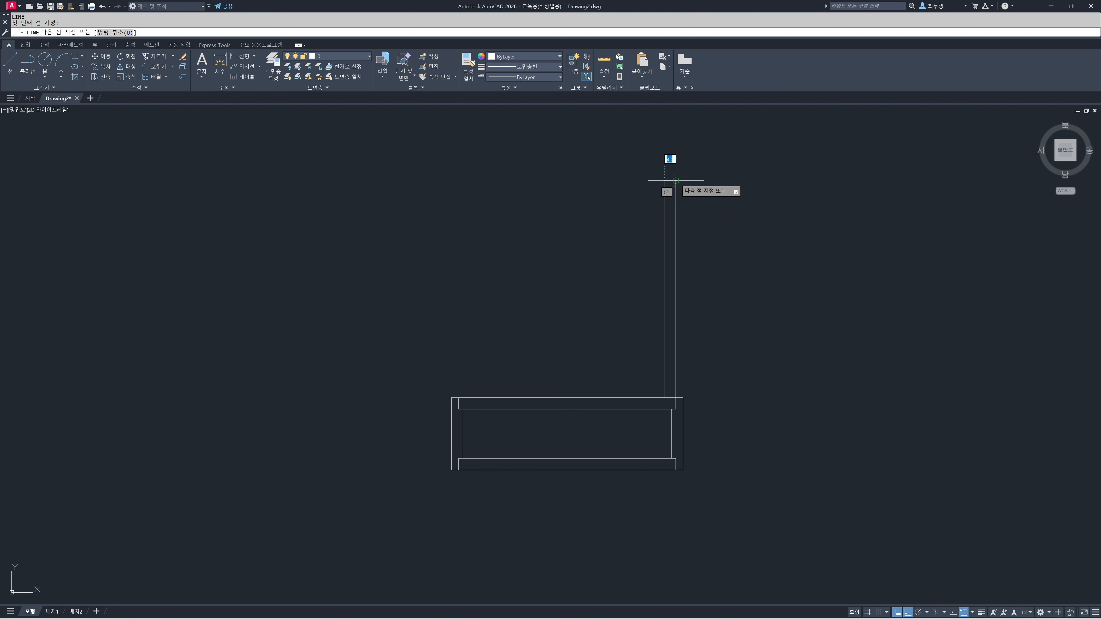
left_click(678, 181)
key("Return")
Copy the whole frame with its upright twice, placing the copies in a horizontal row to the right of the original.
middle_click_drag(754, 395, 748, 432)
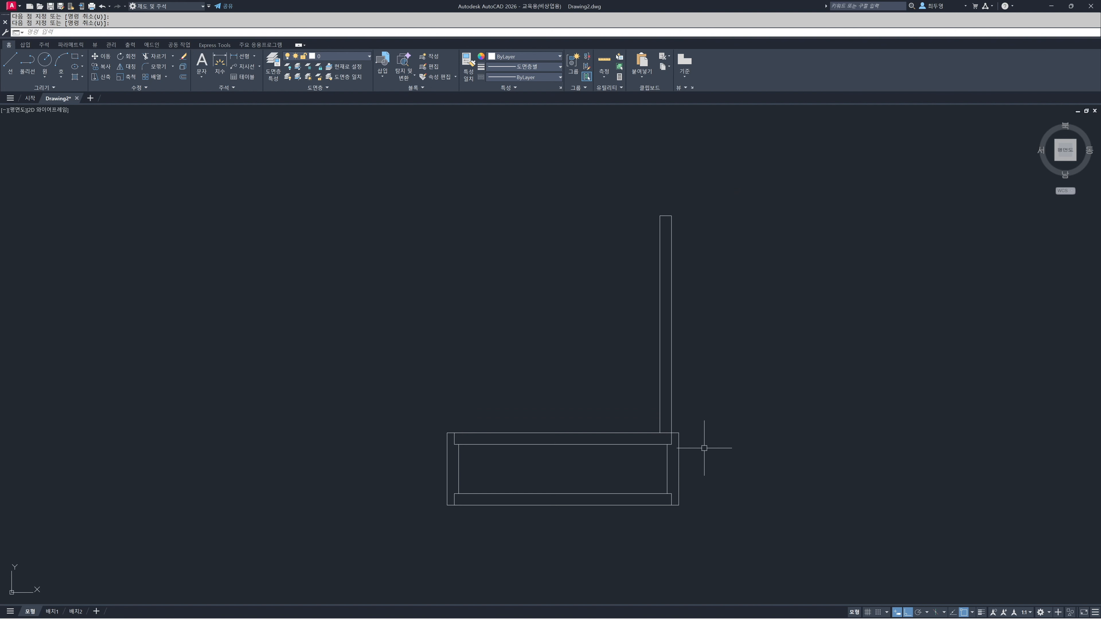
scroll(547, 391, "down", 4)
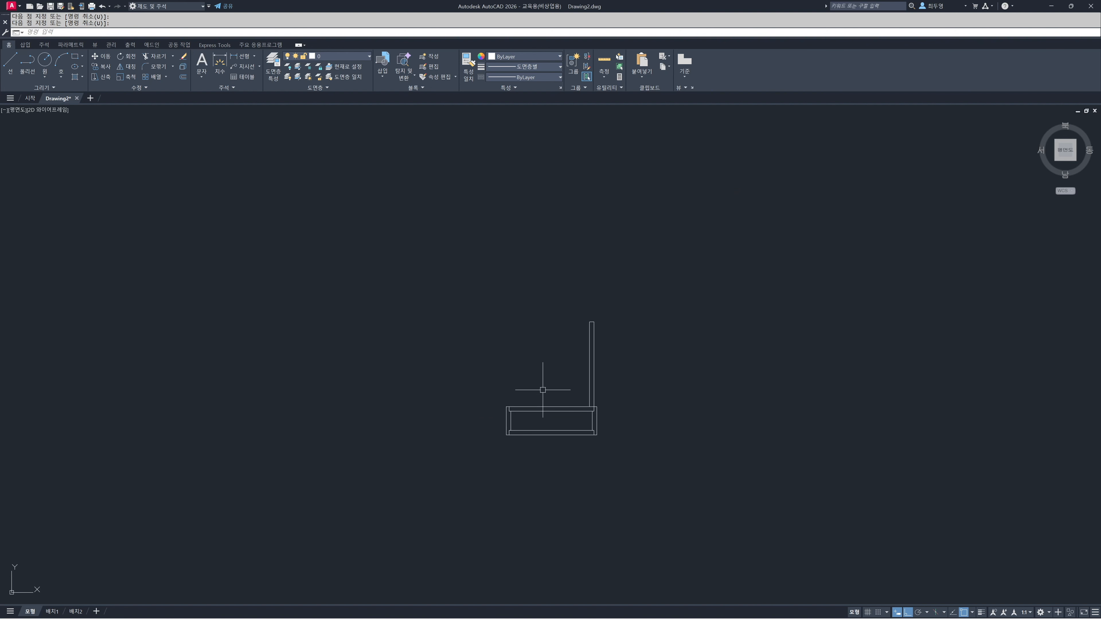
middle_click_drag(657, 409, 455, 407)
scroll(417, 393, "up", 2)
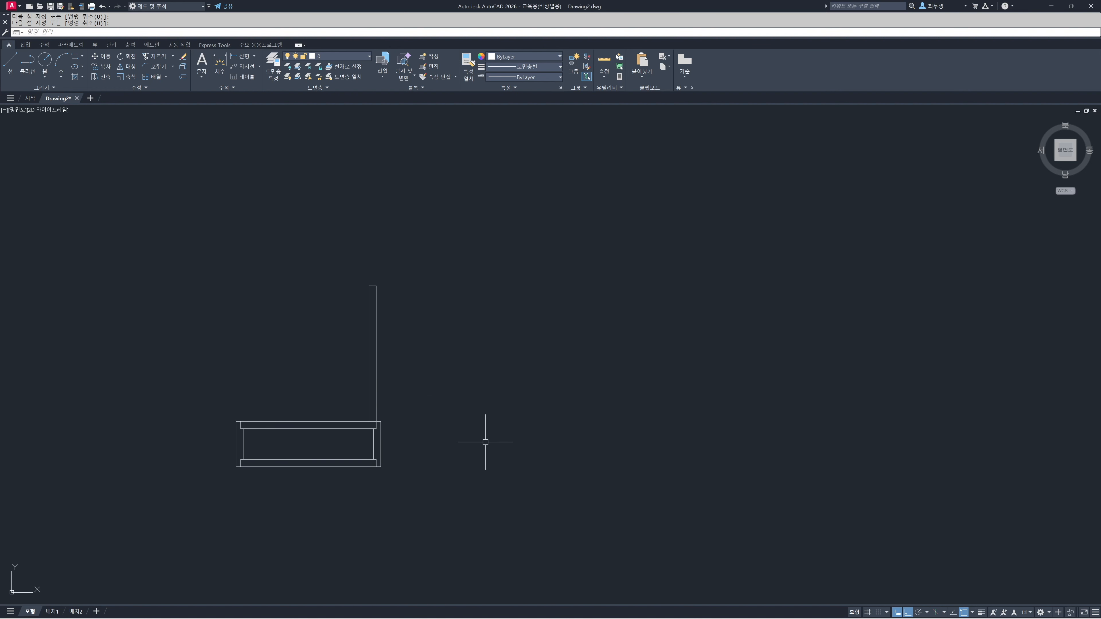
type("o")
key("Return")
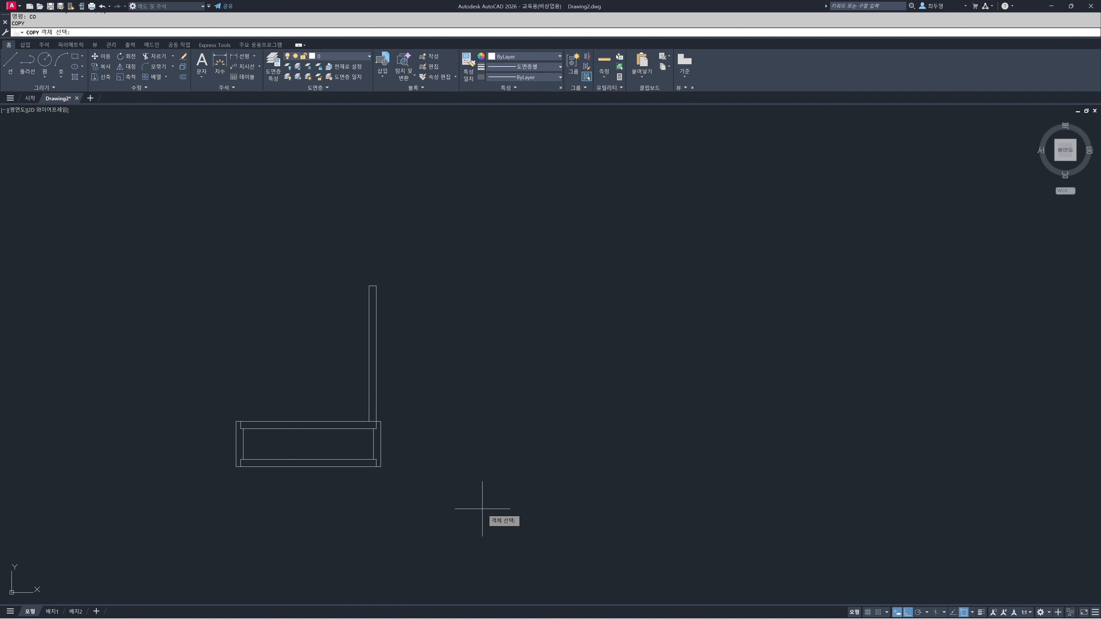
left_click(482, 508)
left_click(188, 237)
key("Return")
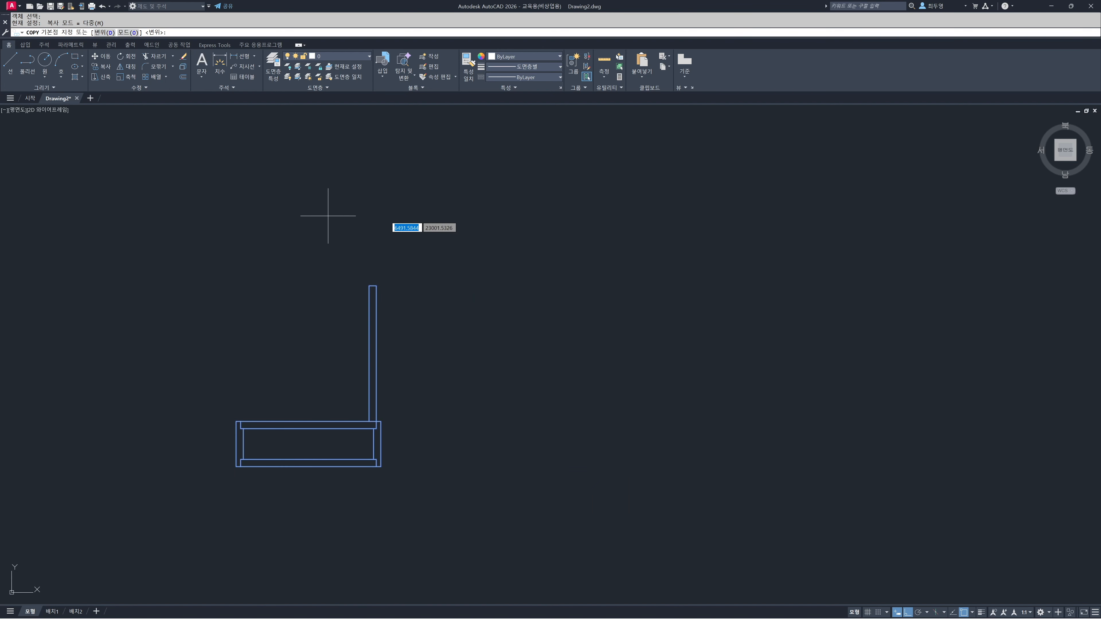
left_click(328, 216)
left_click(631, 222)
left_click(934, 251)
key("Return")
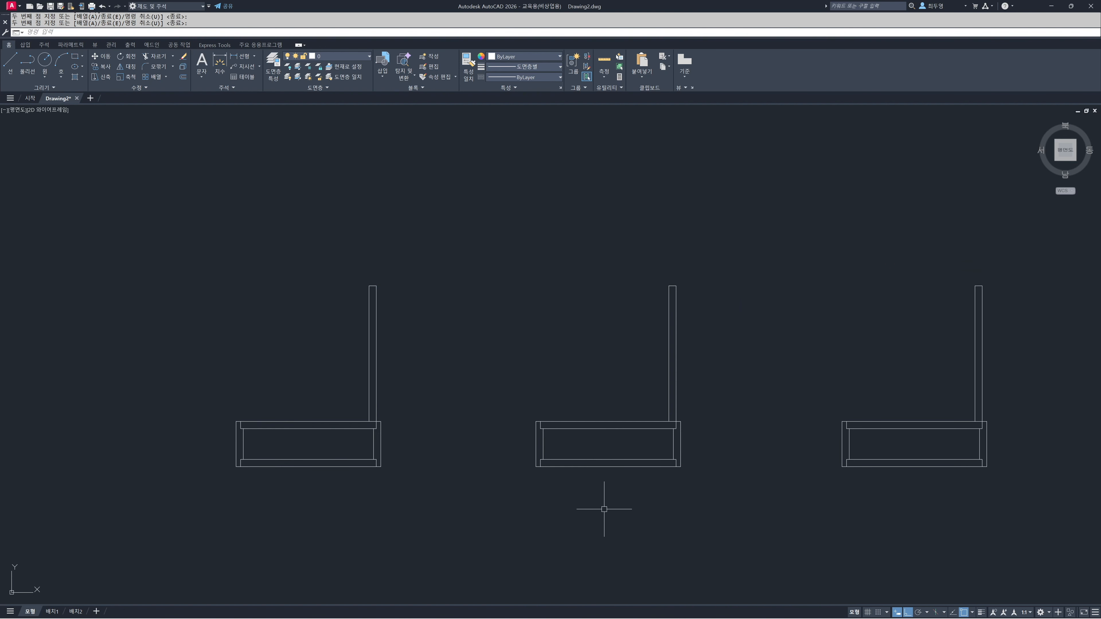
Stretch the left end of the middle copy's frame outward by 100.
type("s")
key("Return")
left_click(576, 503)
left_click(518, 407)
key("Return")
left_click(547, 390)
type("1")
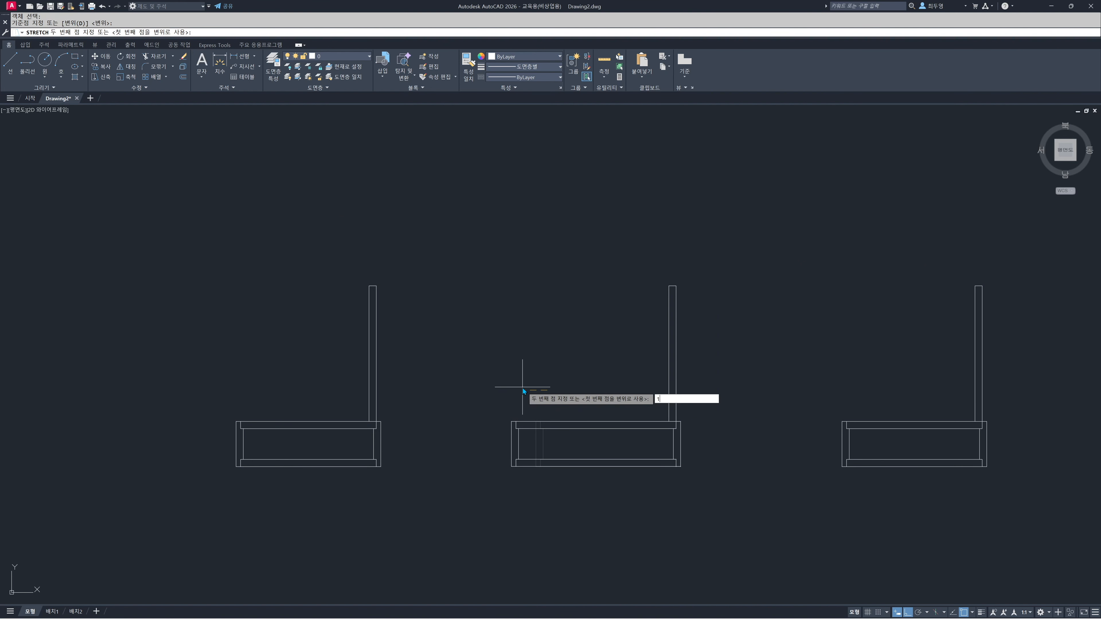
type("00")
key("Return")
Stretch the top of the middle copy's upright upward by 100.
key("Return")
left_click(713, 323)
left_click(657, 271)
key("Return")
left_click(642, 312)
type("1")
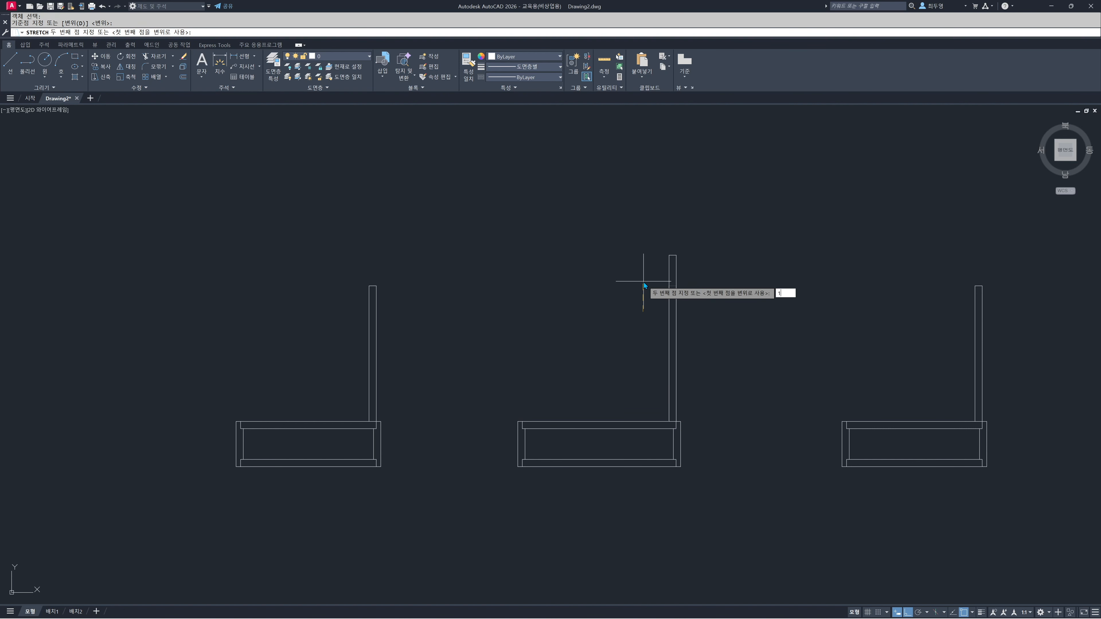
key("Return")
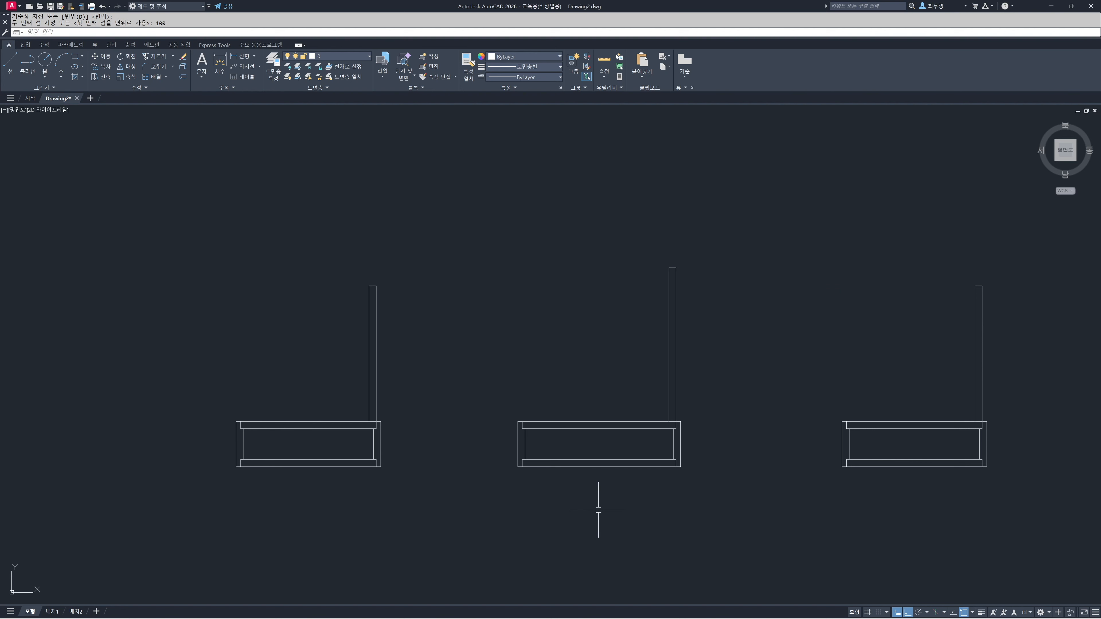
Measure the middle copy's overall frame width and the height of its upright.
type("DI")
key("Return")
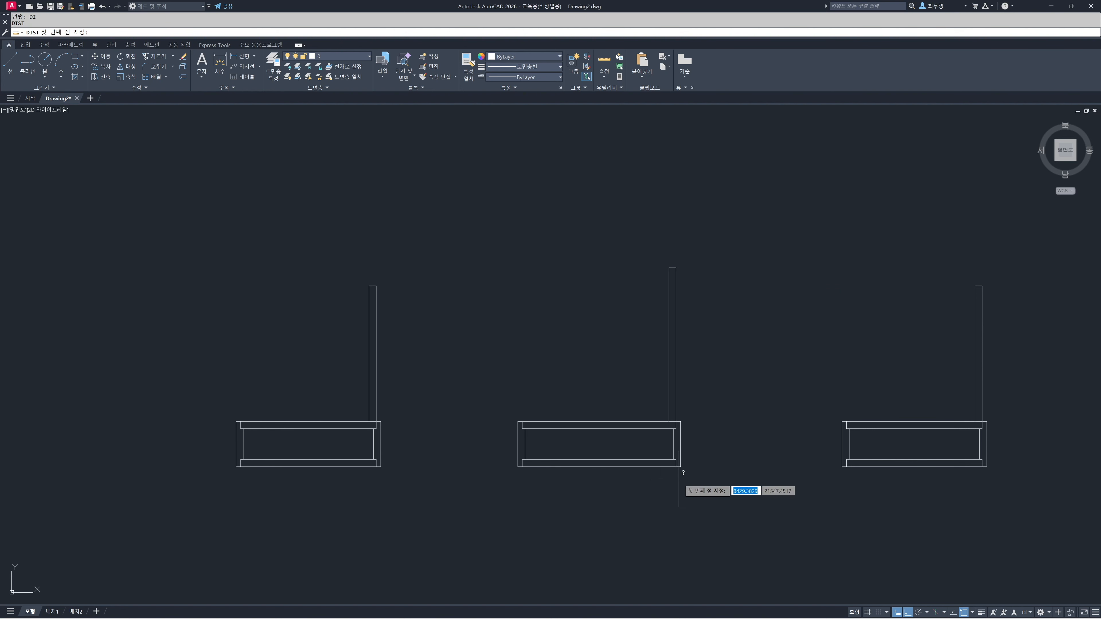
left_click(680, 467)
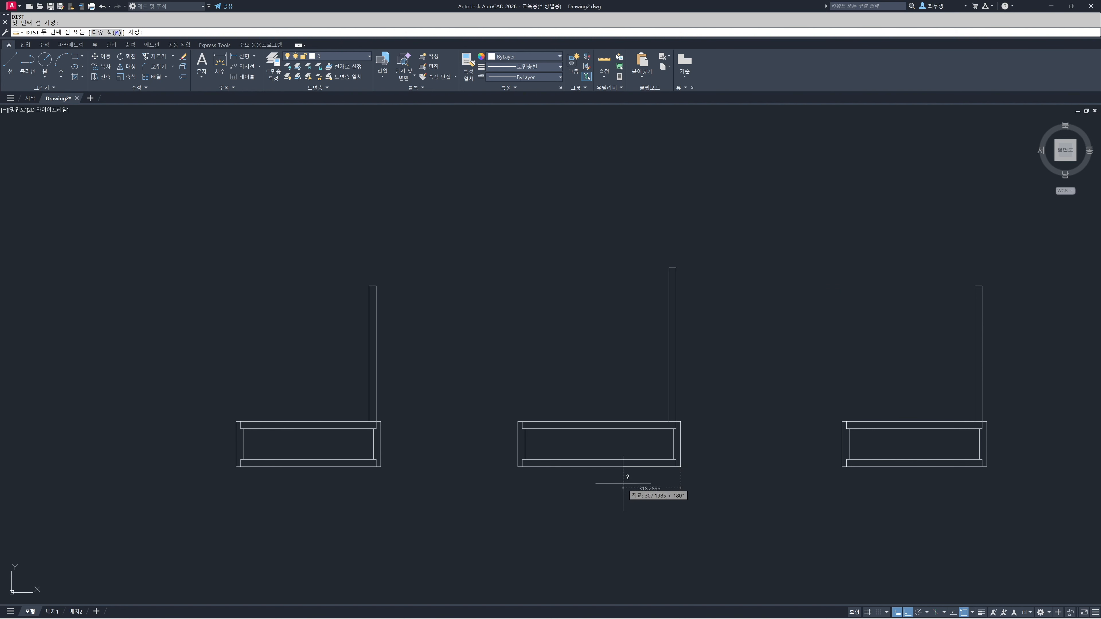
left_click(518, 467)
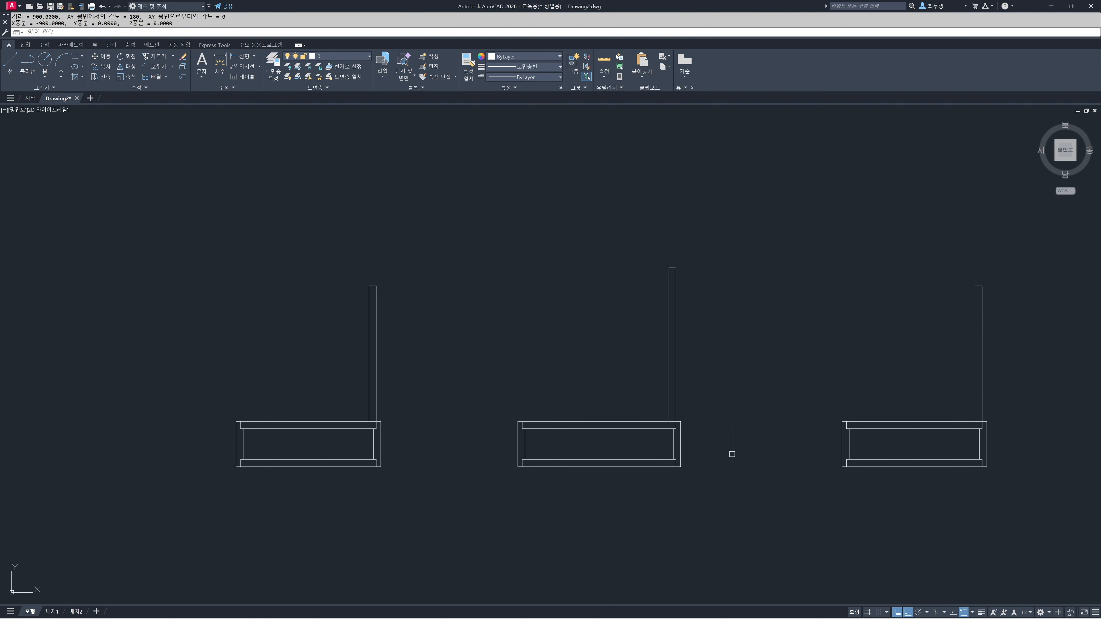
key("Return")
left_click(681, 422)
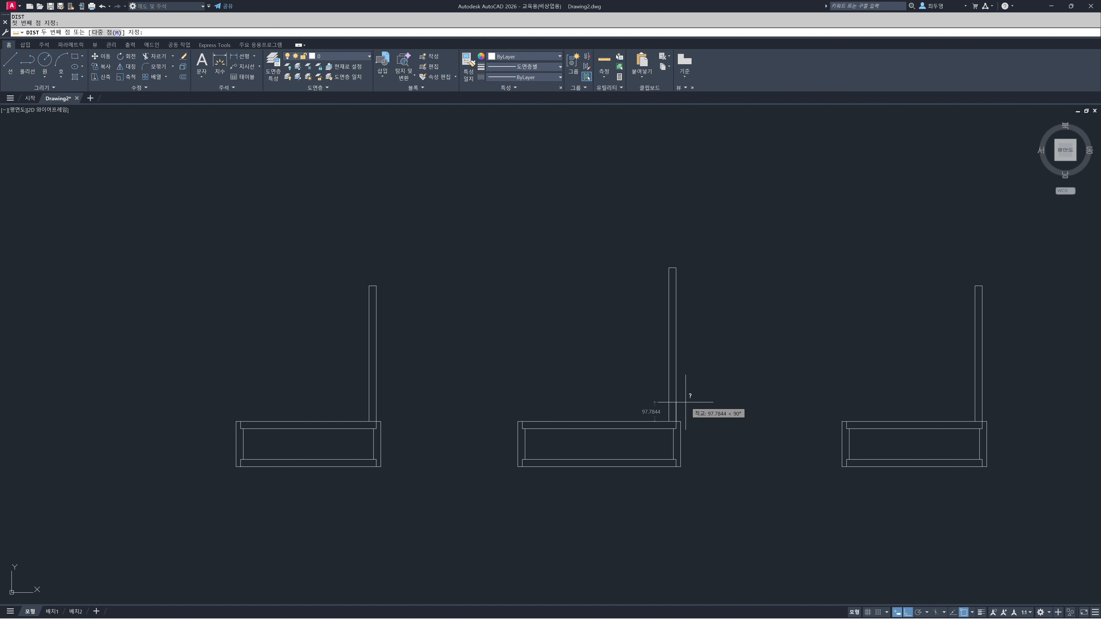
left_click(676, 267)
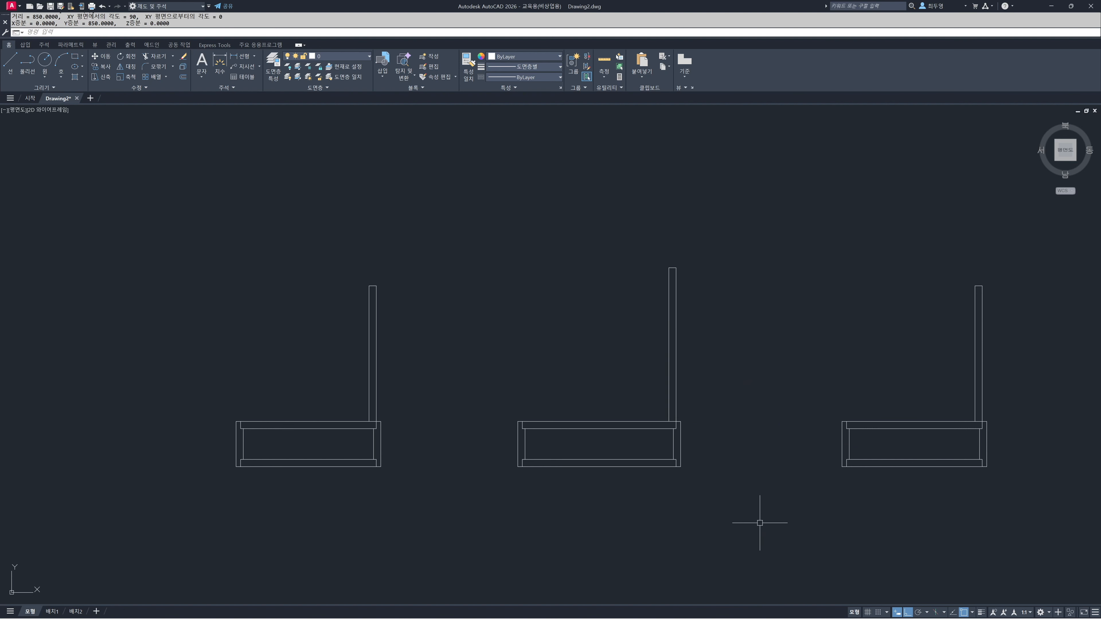
Stretch the left end of the third copy's frame outward by 200.
left_click(888, 509)
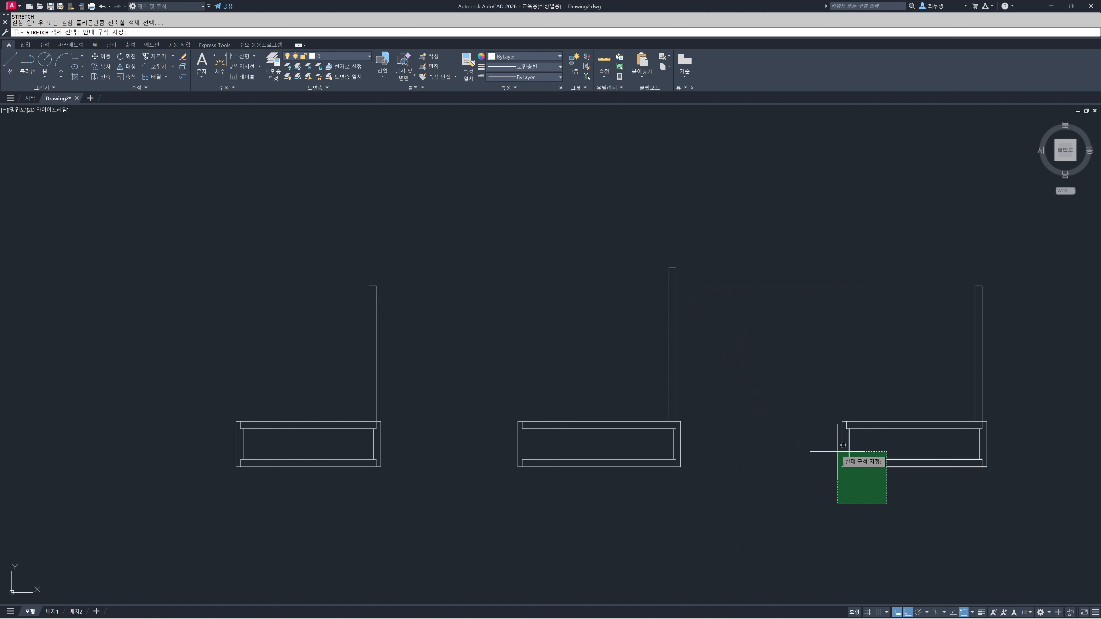
left_click(814, 392)
key("Return")
left_click(881, 388)
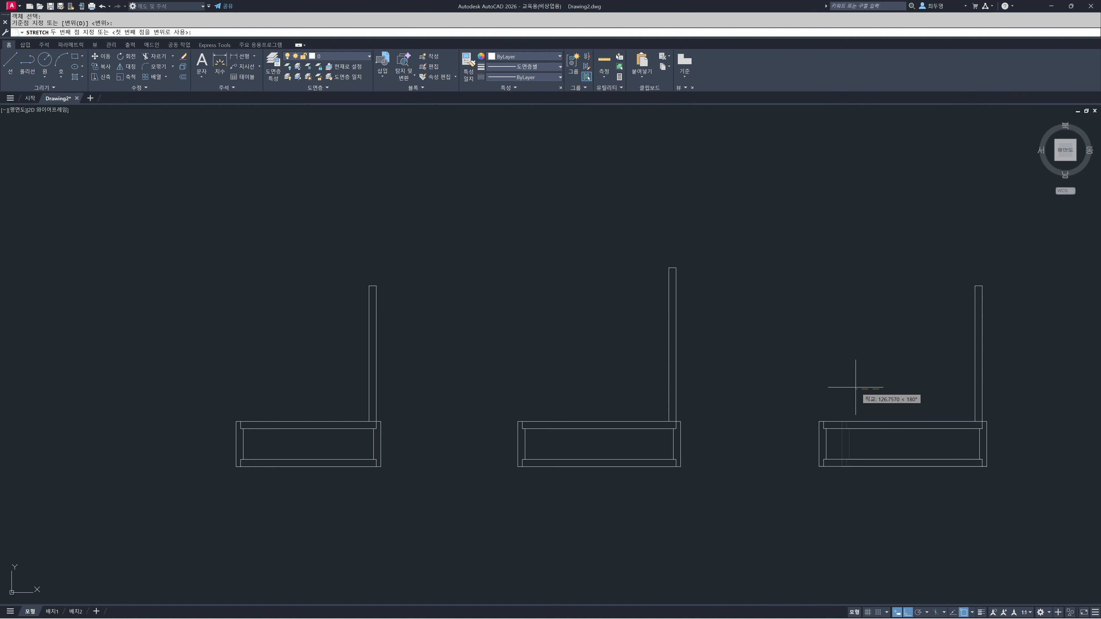
type("200")
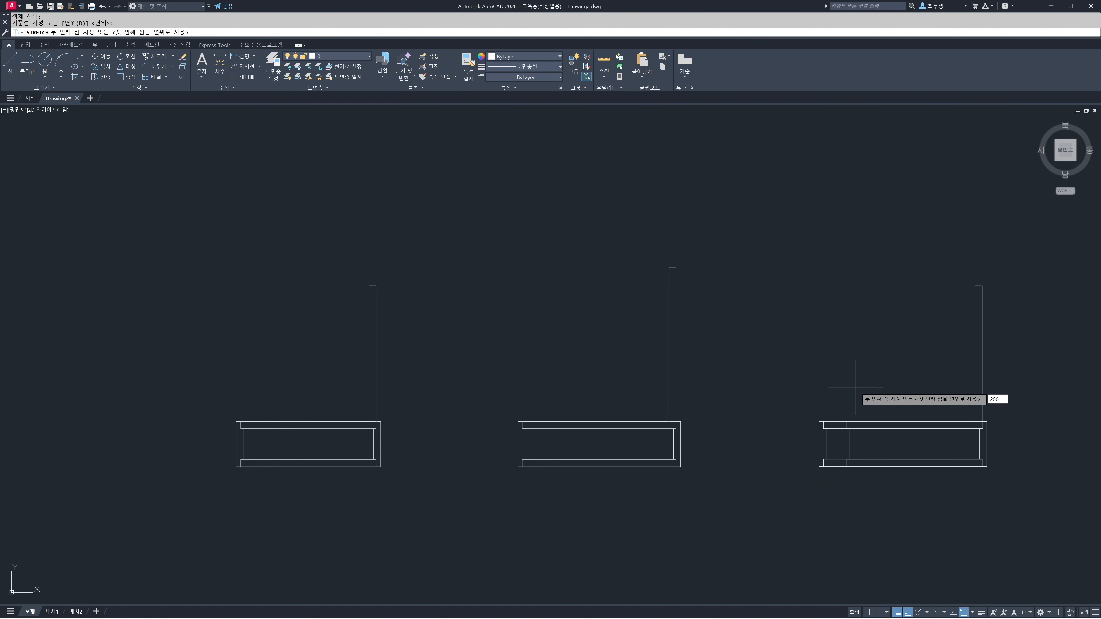
key("Return")
Stretch the top of the third copy's upright upward by 200.
key("Return")
left_click(1010, 322)
left_click(930, 248)
key("Return")
left_click(936, 291)
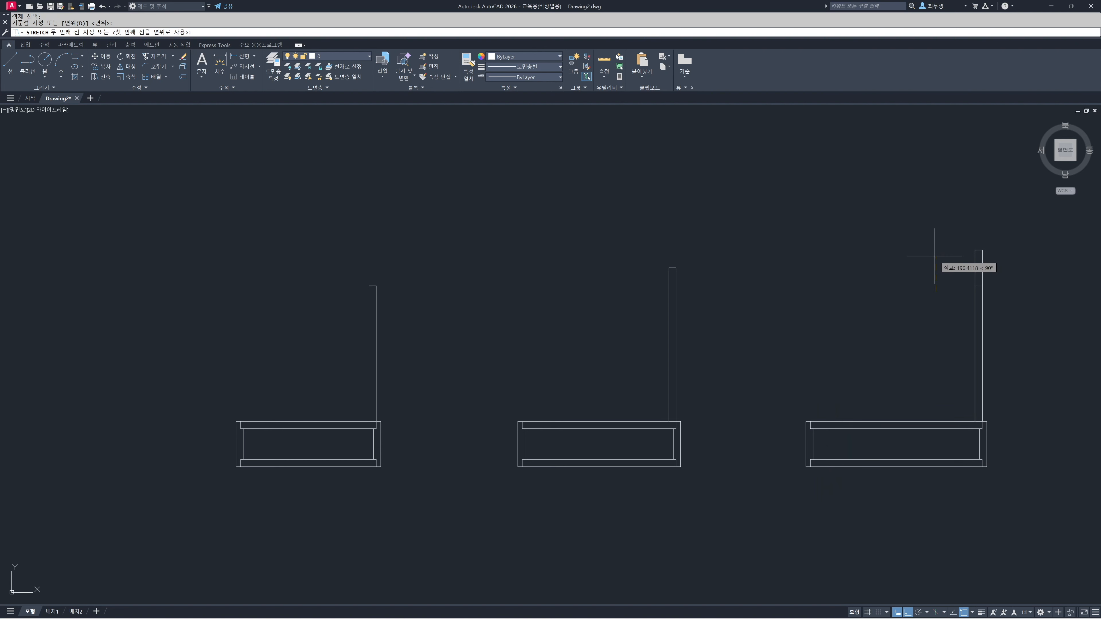
type("200")
key("Return")
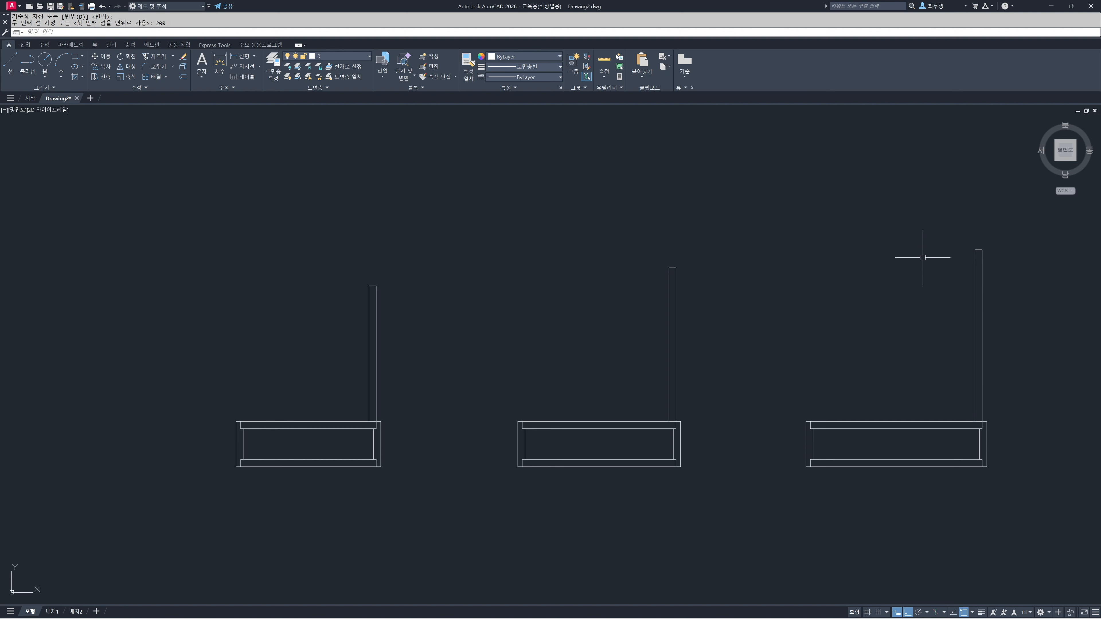
Measure the third copy's overall frame width and the height of its upright.
type("di")
key("Return")
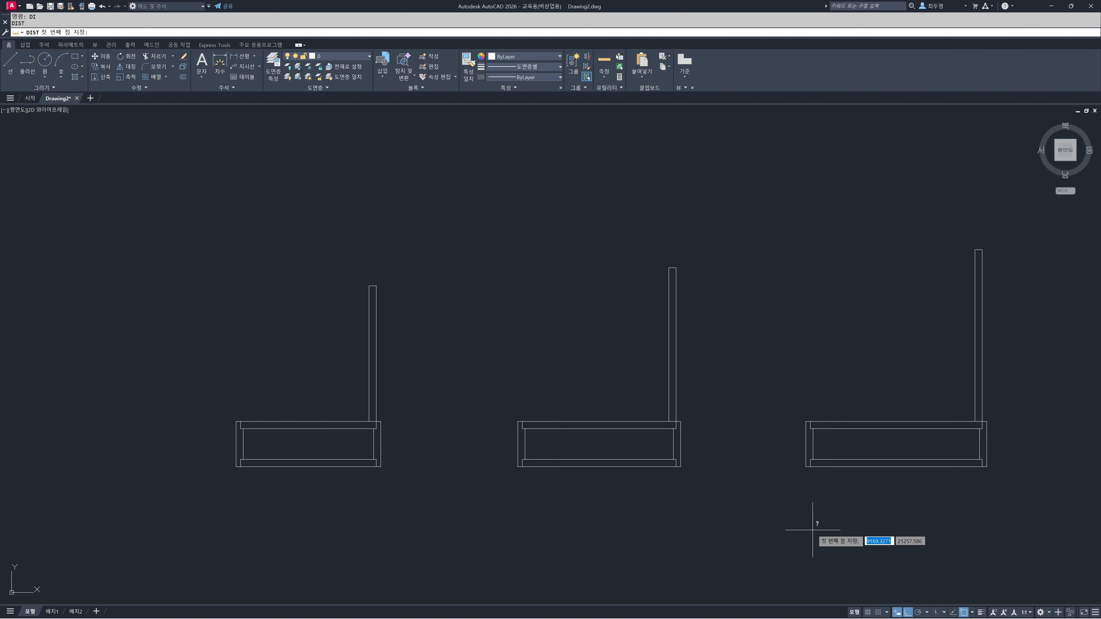
left_click(806, 445)
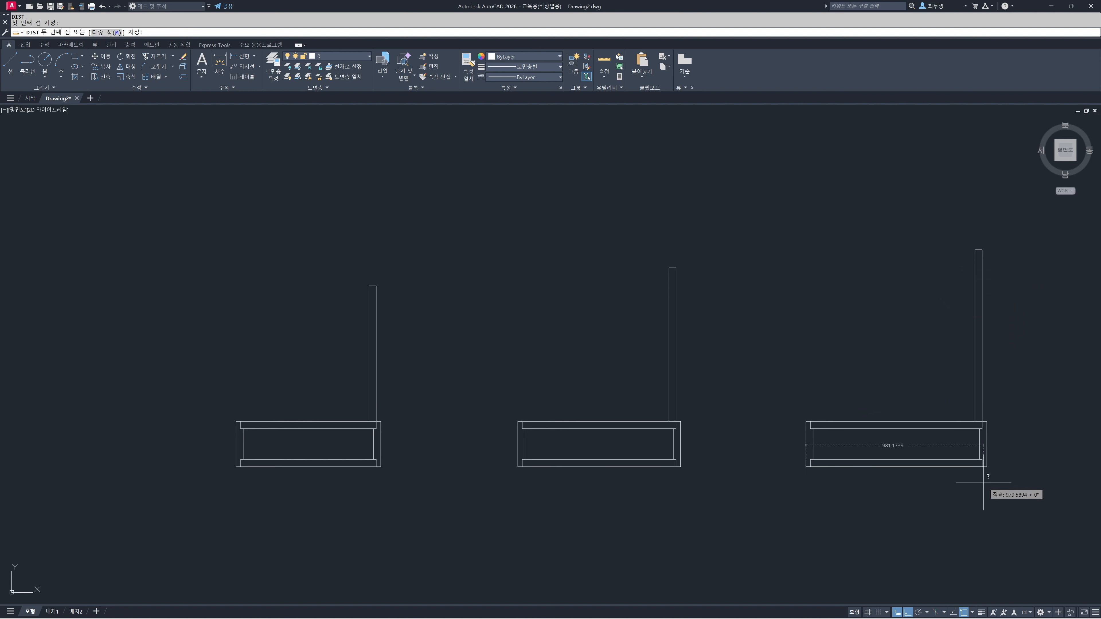
left_click(986, 466)
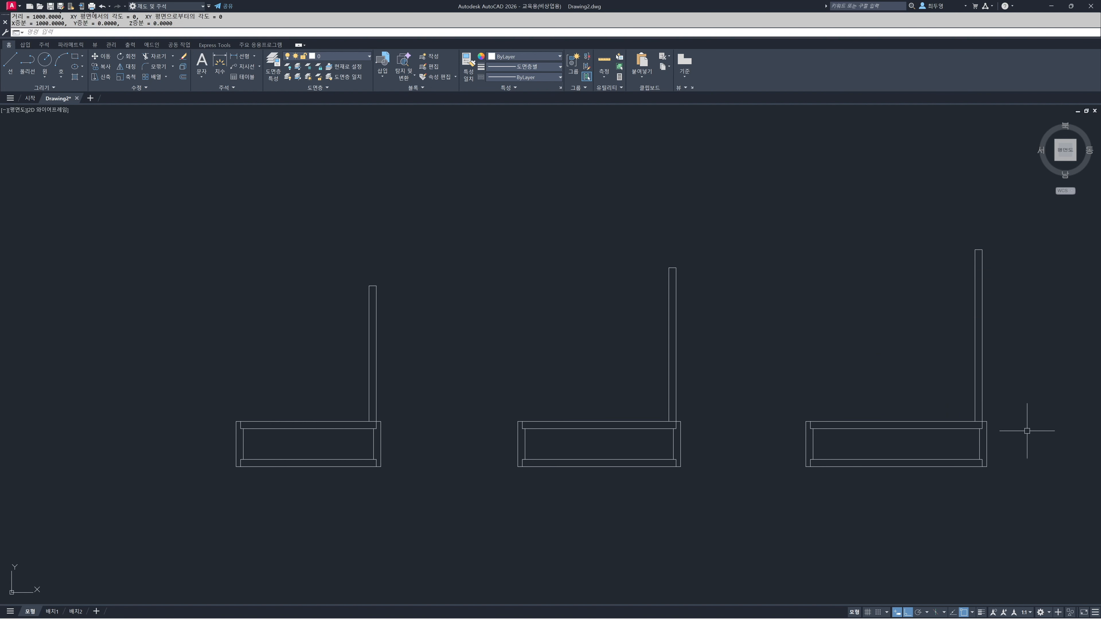
key("Return")
left_click(983, 419)
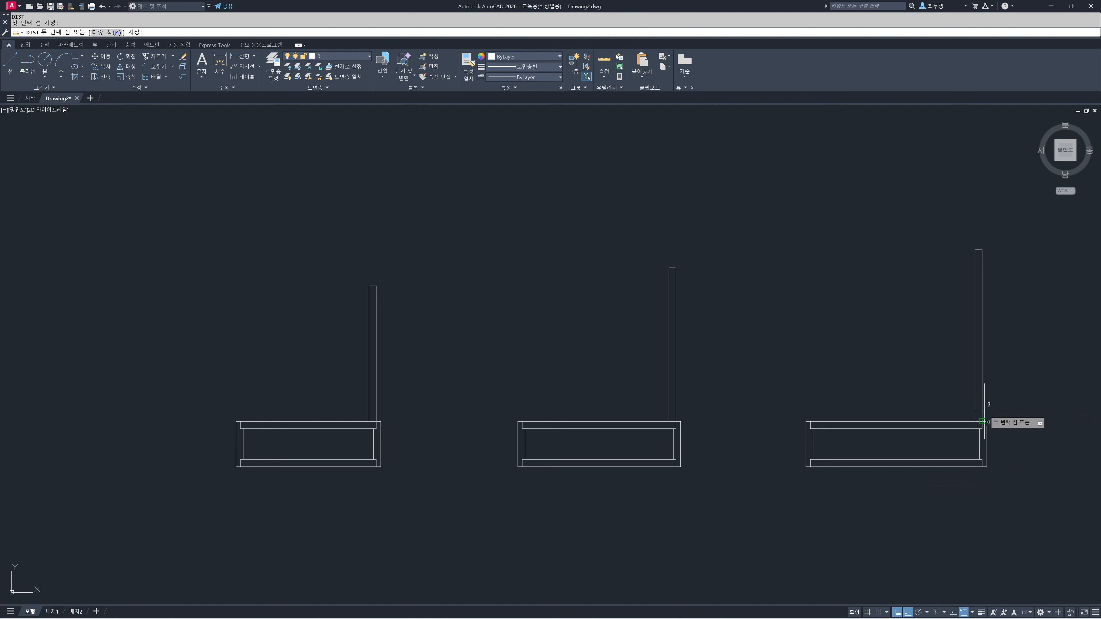
left_click(982, 250)
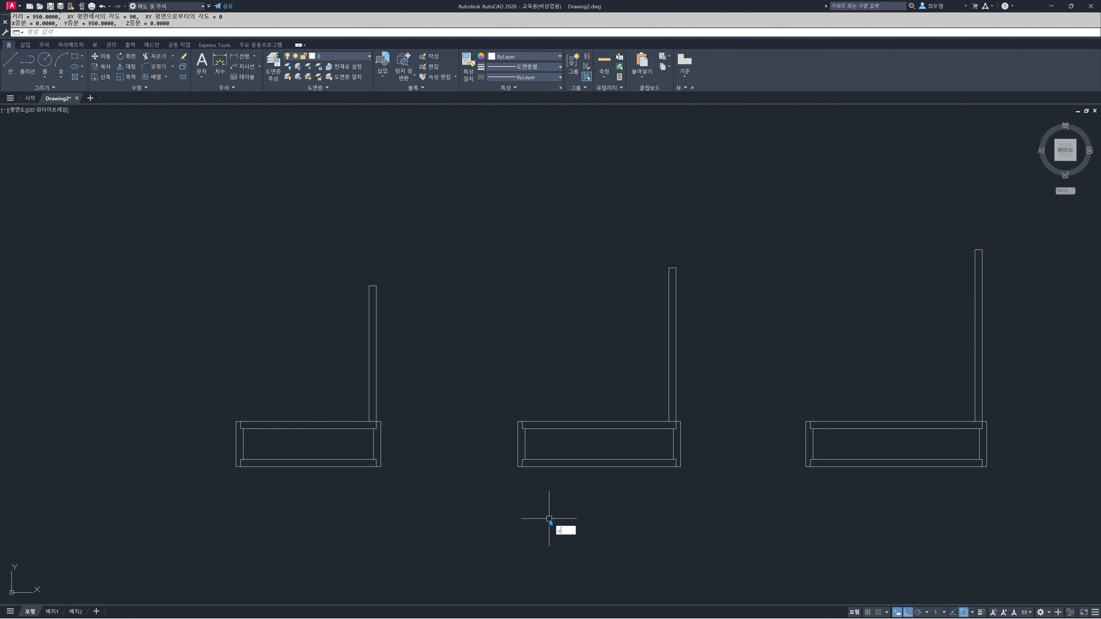
Draw a 750-radius circle on the first section, centred at the foot of the upright's right edge and reaching the frame's left notch corner.
type("c")
key("Return")
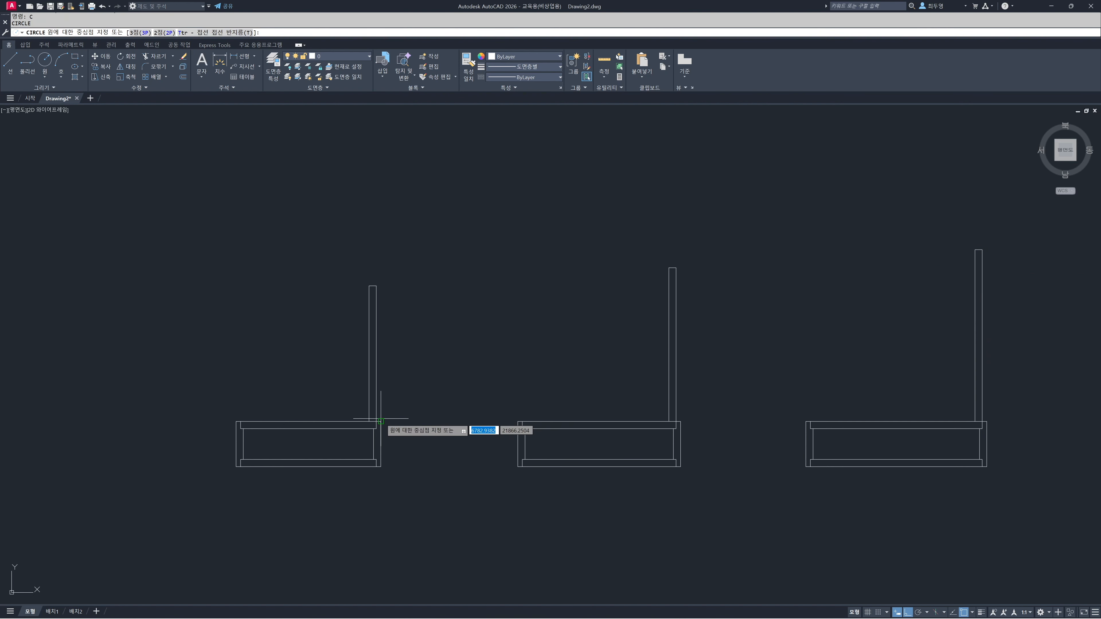
left_click(376, 420)
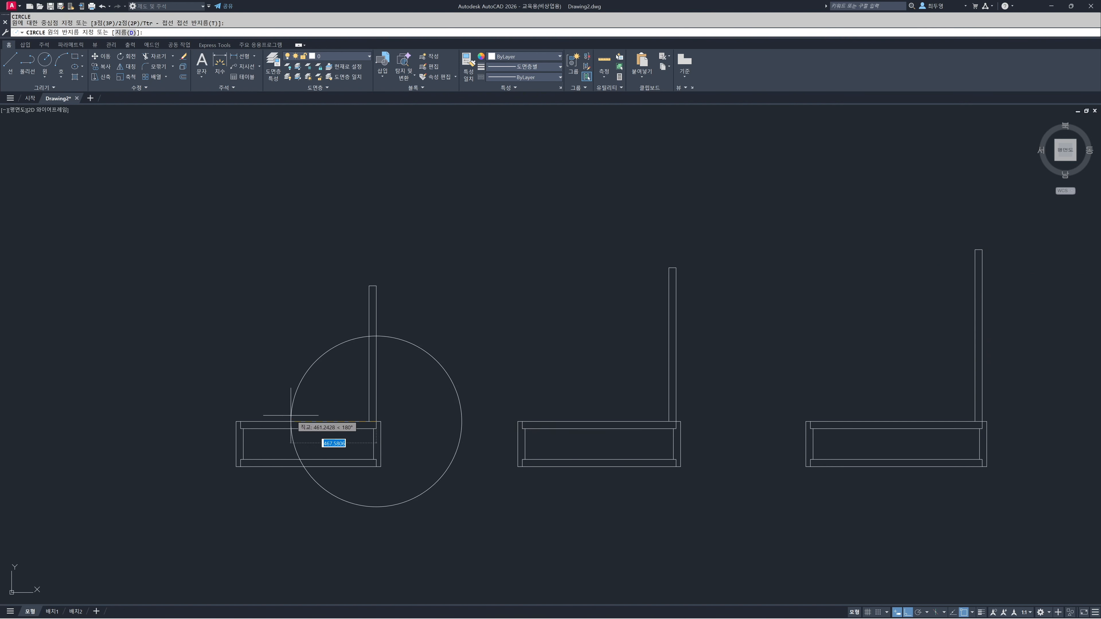
left_click(241, 420)
Draw matching circles centred at the upright feet of the middle and third sections, with radii of 850 and 950.
key("Return")
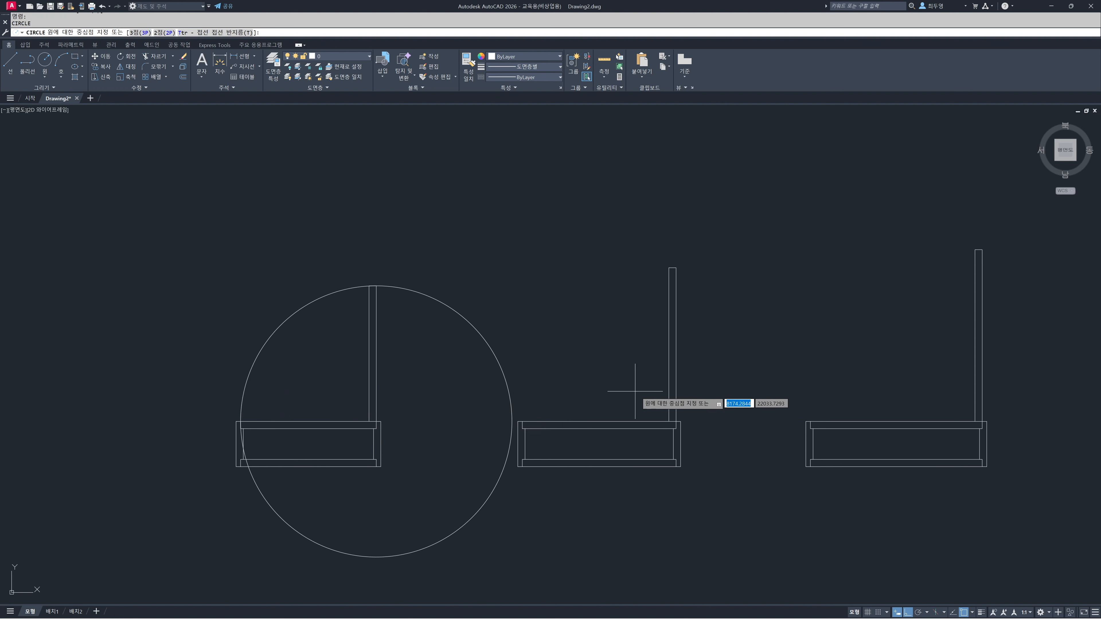
left_click(675, 420)
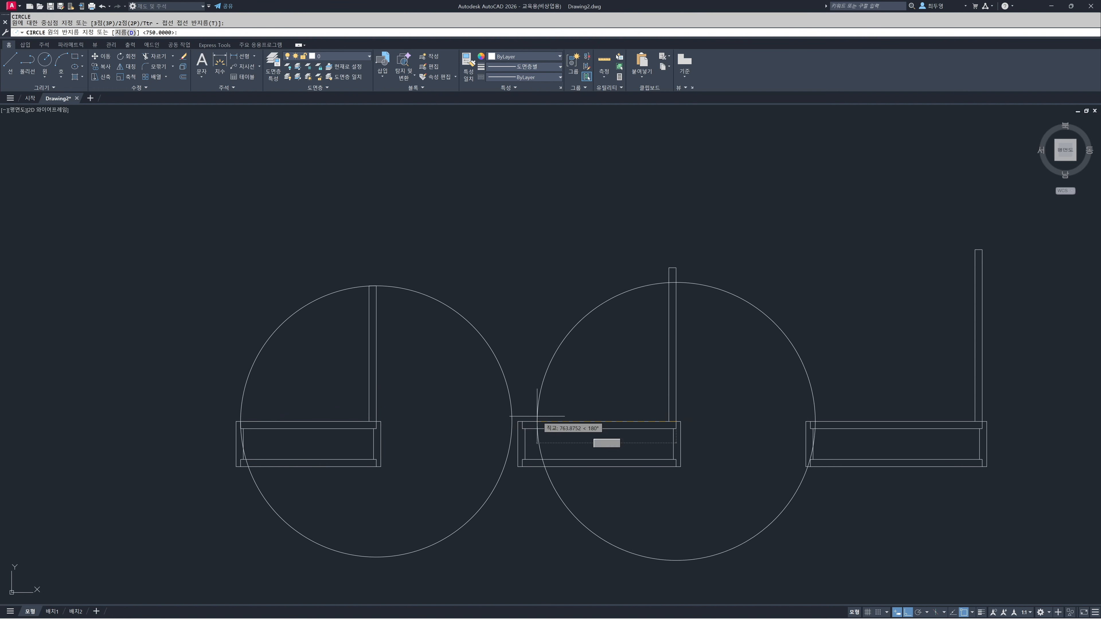
left_click(522, 422)
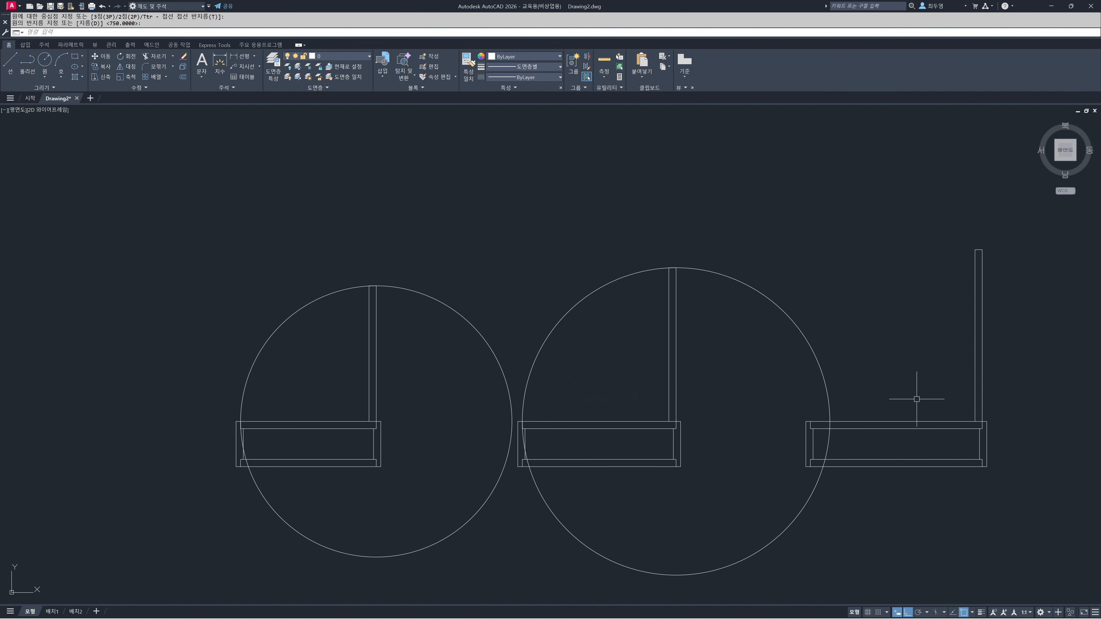
key("Return")
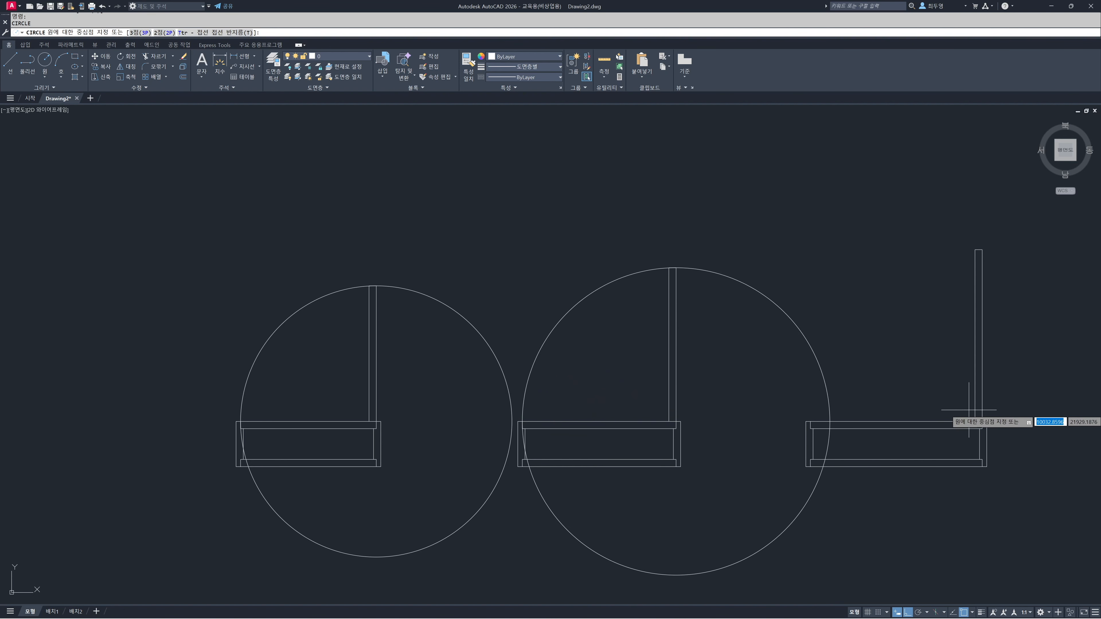
left_click(982, 422)
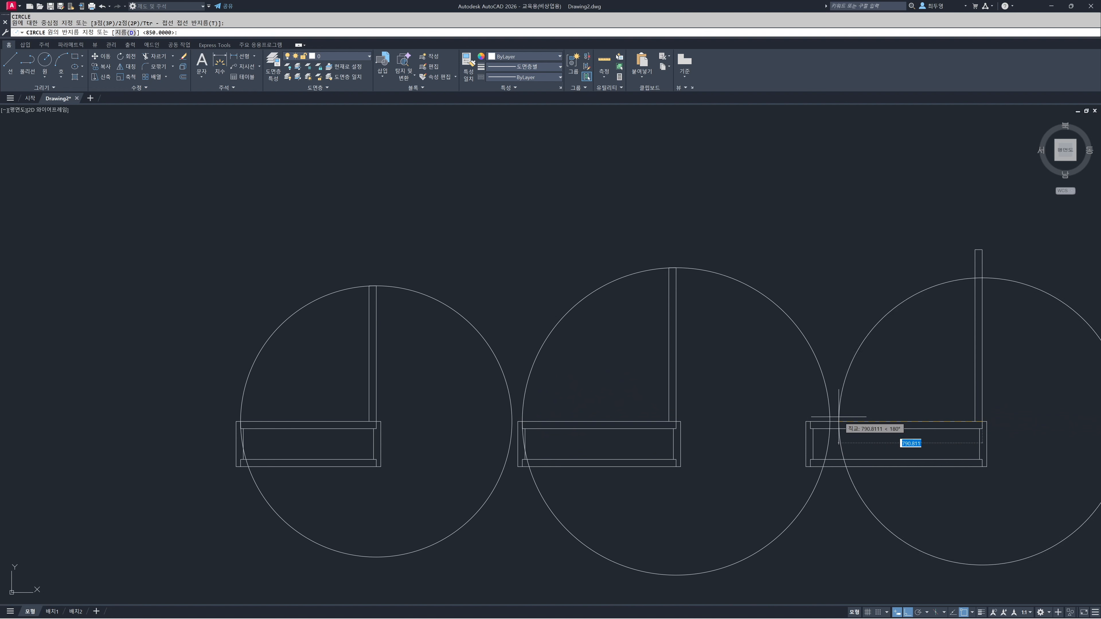
left_click(810, 421)
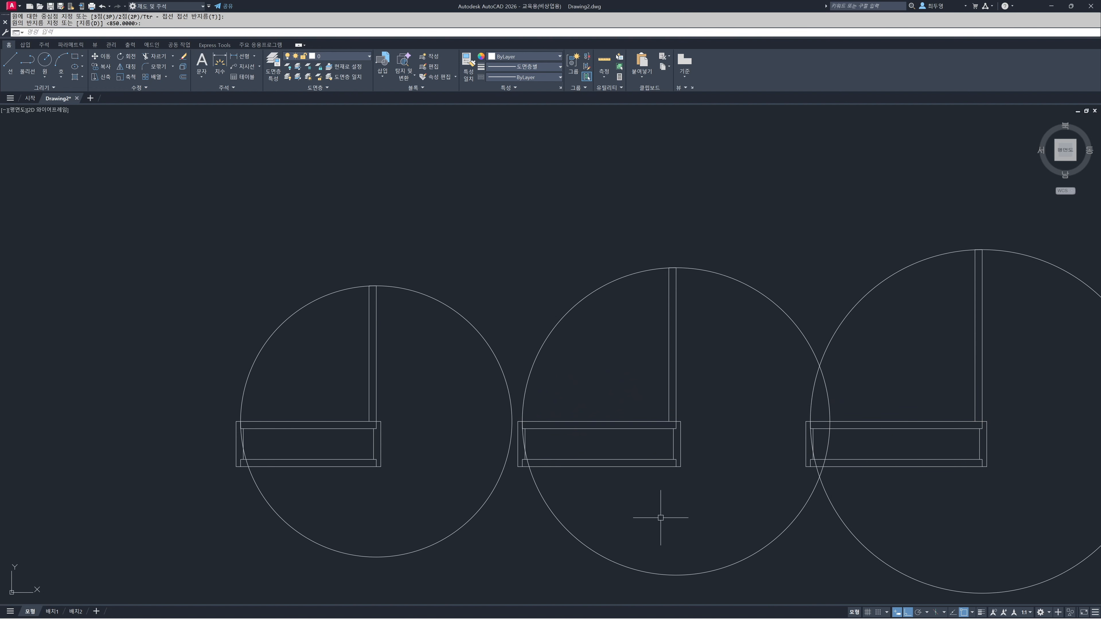
Trim the first circle to a quarter arc, using the upright's left edge and the frame's top line as cutting edges.
type("tr")
key("Return")
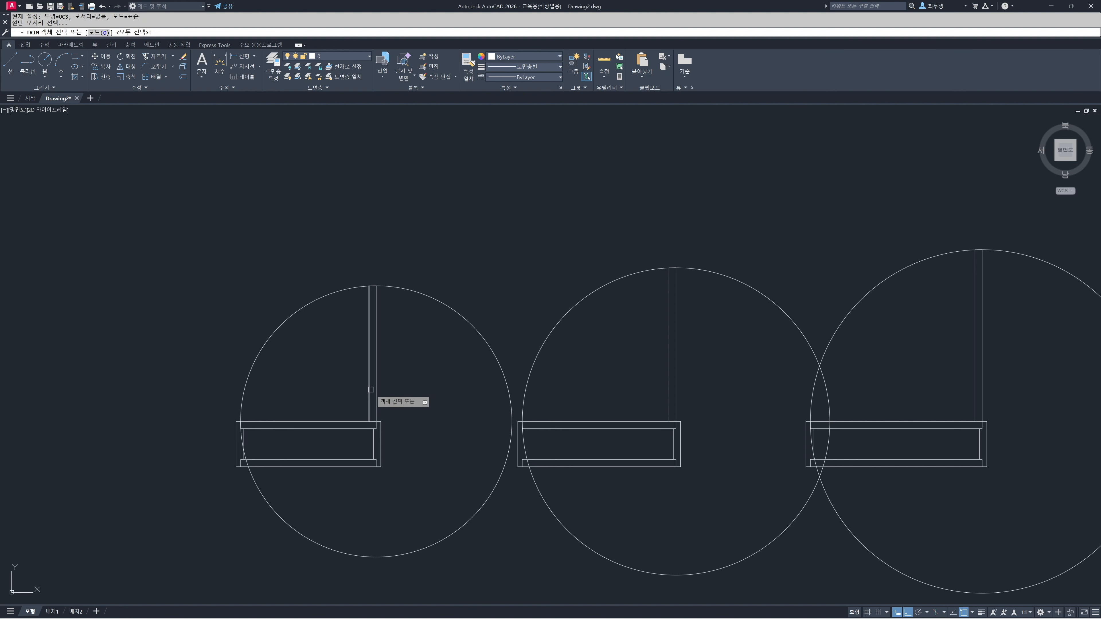
left_click(369, 390)
left_click(350, 419)
key("Return")
left_click(483, 340)
key("Return")
Trim the middle section's circle to its upper-left quarter arc, using its upright's left edge and frame top line as cutting edges.
key("Return")
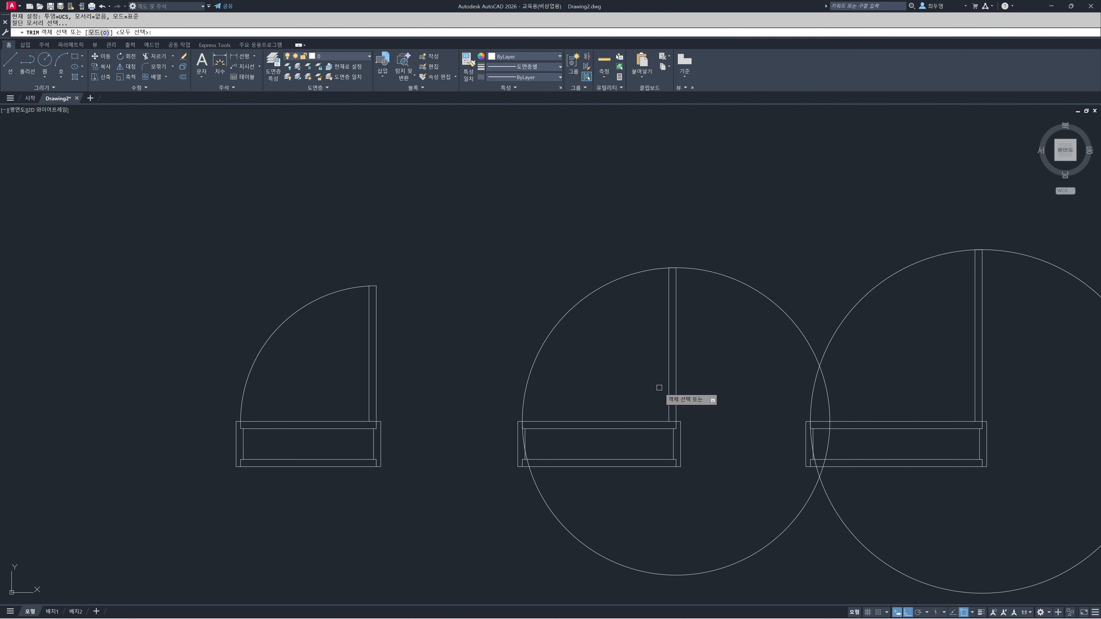
left_click(668, 395)
left_click(645, 420)
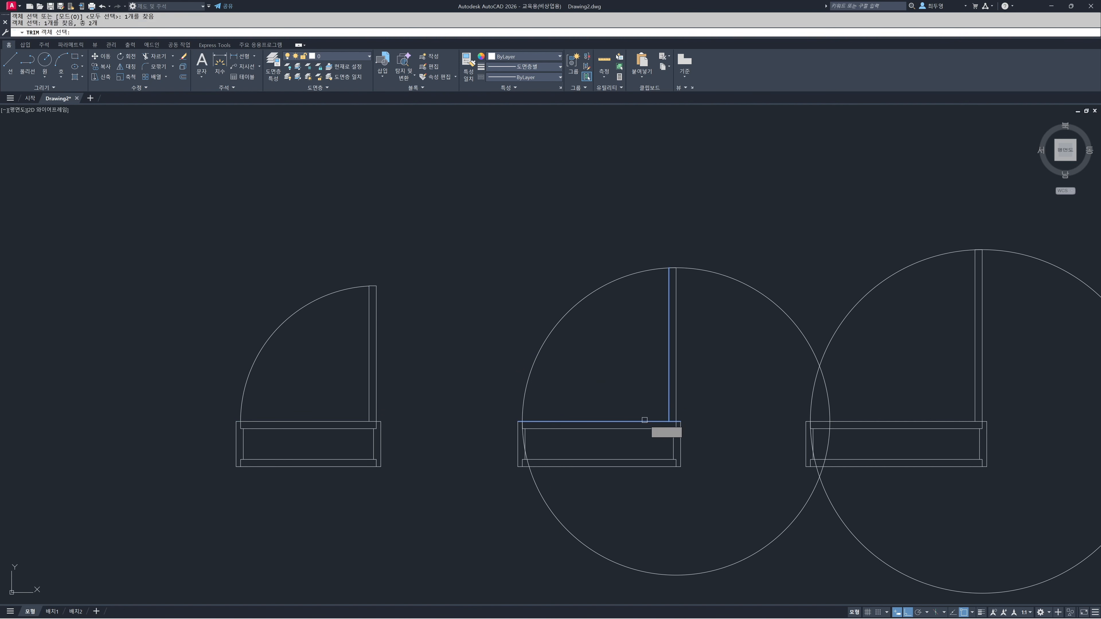
key("Return")
left_click(770, 304)
key("Return")
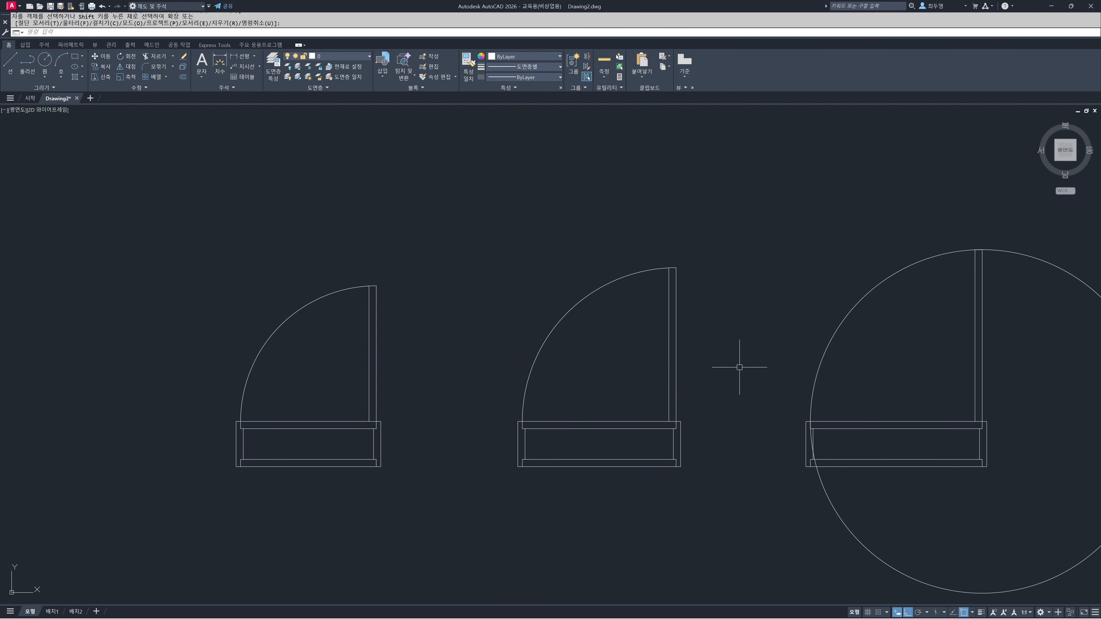
Trim the third section's circle to its upper-left quarter arc between the frame's top line and the upright's left edge.
middle_click_drag(740, 367, 665, 369)
key("Return")
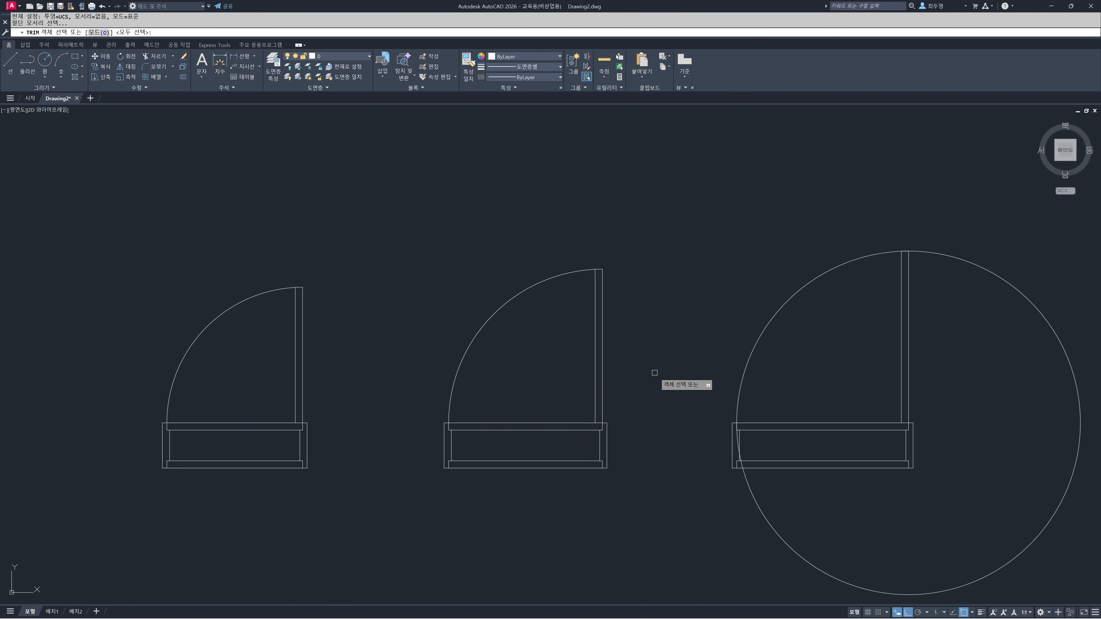
left_click(817, 423)
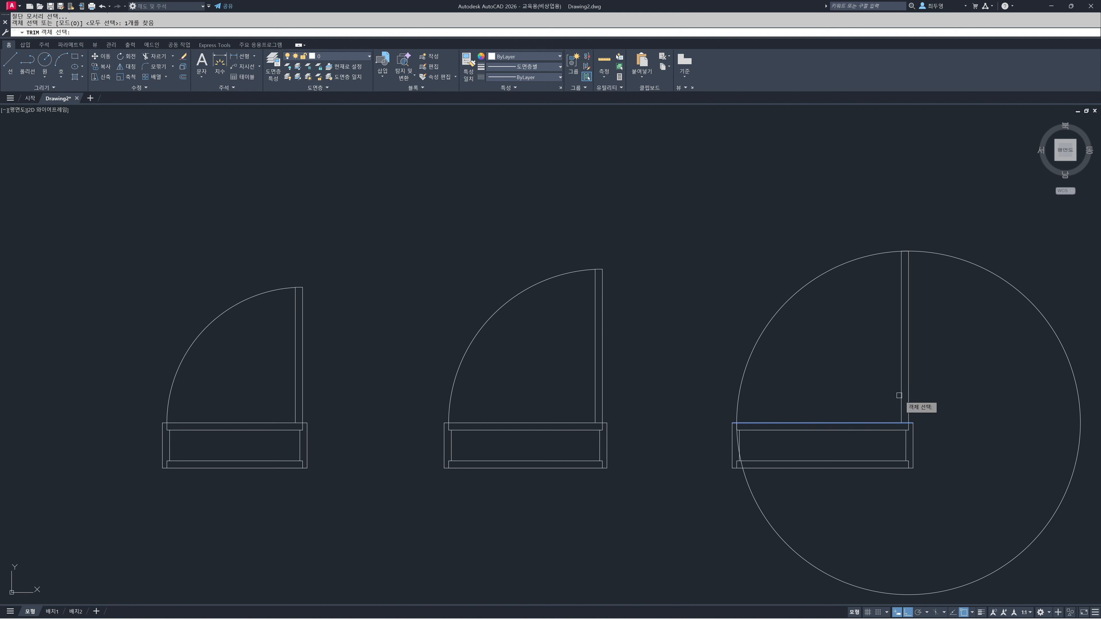
key("Return")
left_click(974, 271)
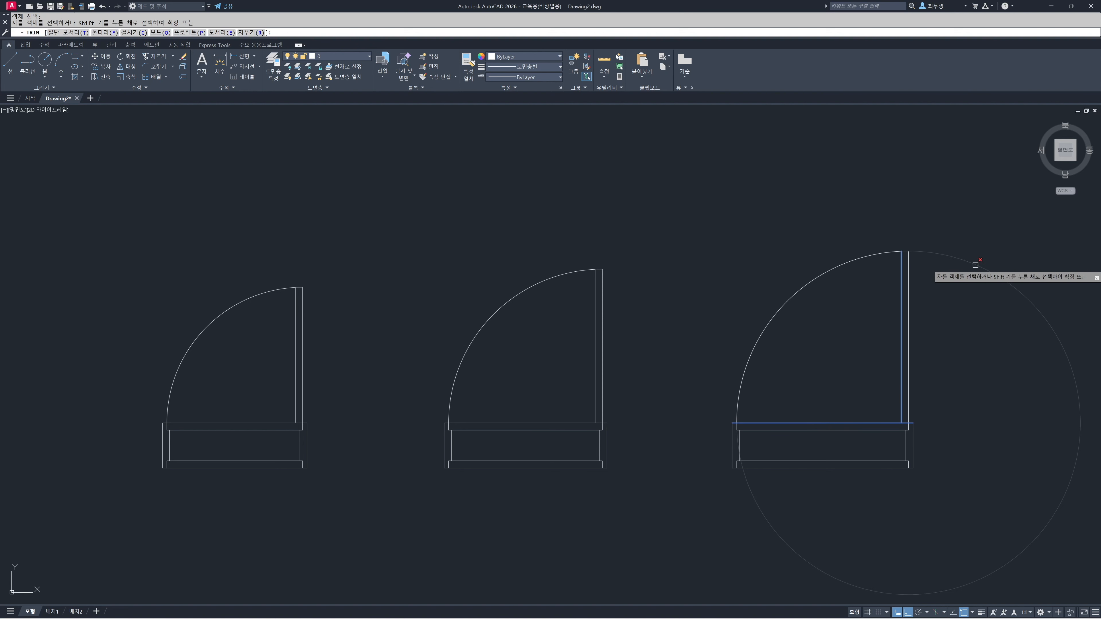
key("Return")
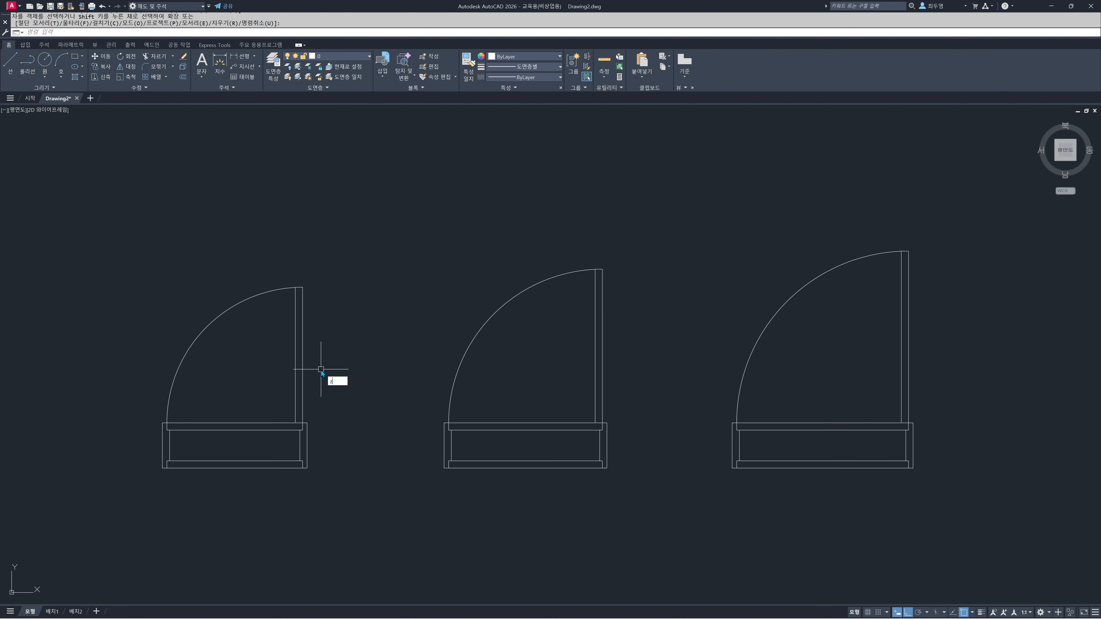
Stretch the upper end of the first section's arc onto the top-left corner of its upright.
type("z")
key("Return")
left_click(244, 254)
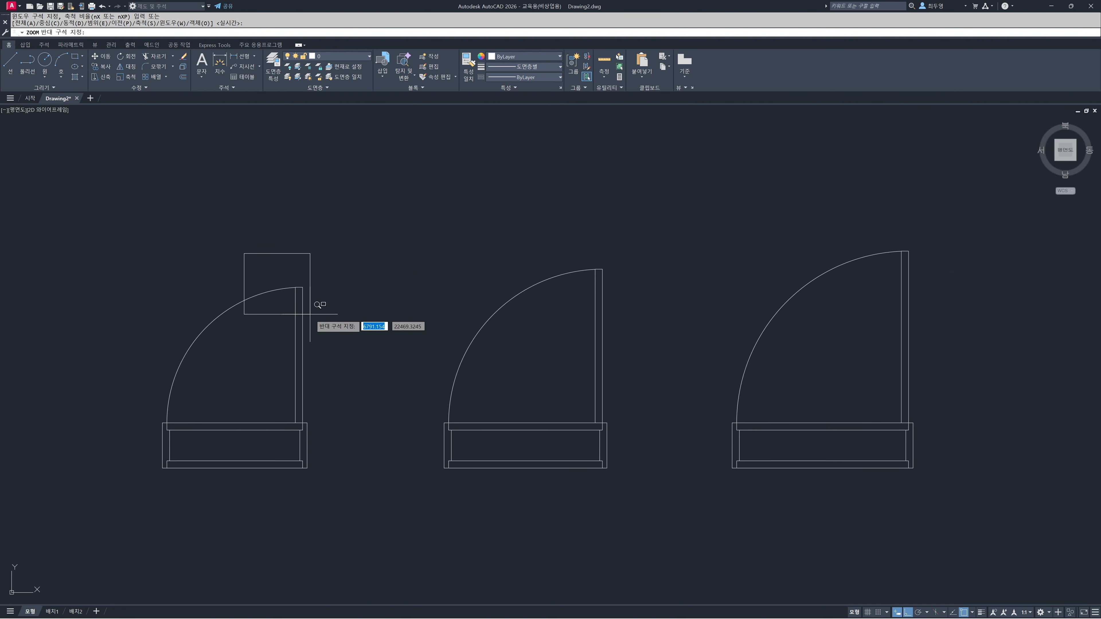
left_click(325, 336)
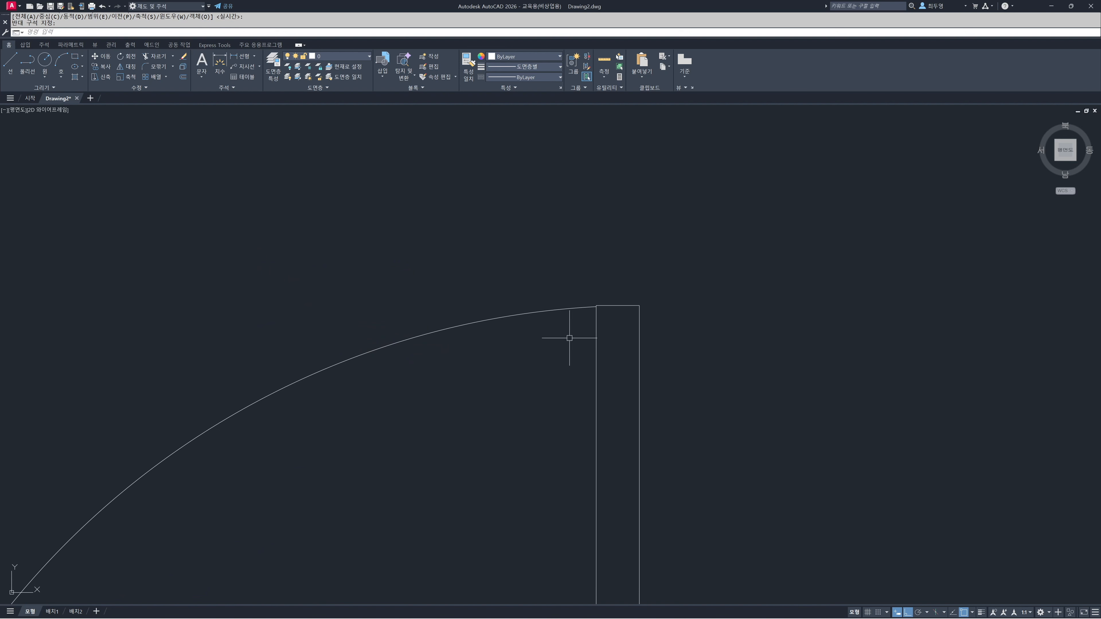
left_click(579, 306)
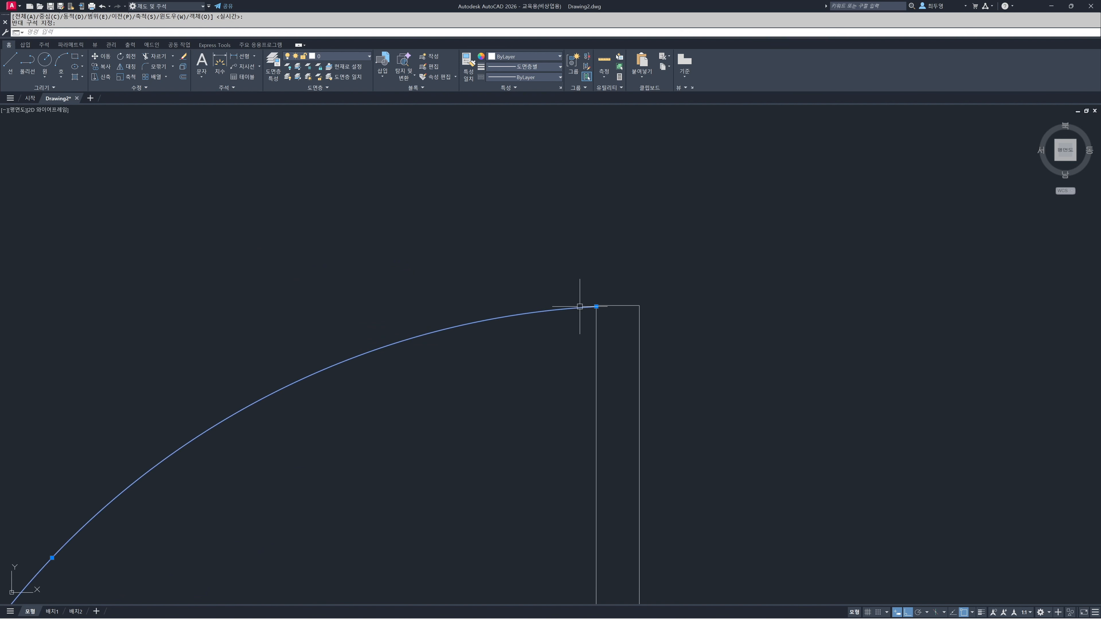
scroll(601, 301, "up", 4)
scroll(601, 300, "up", 6)
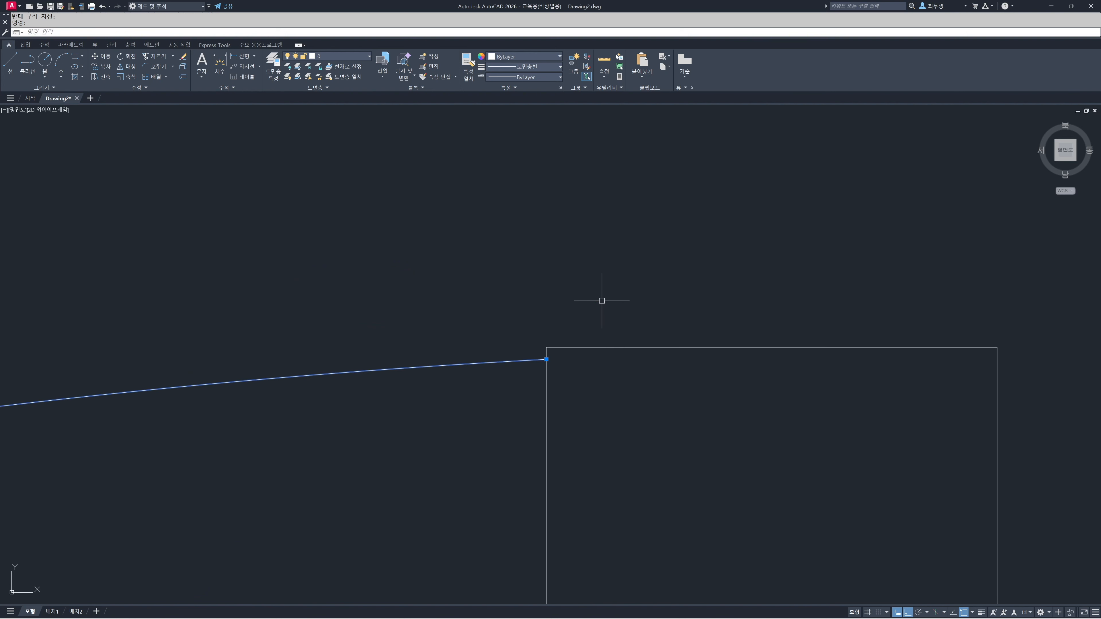
left_click(546, 359)
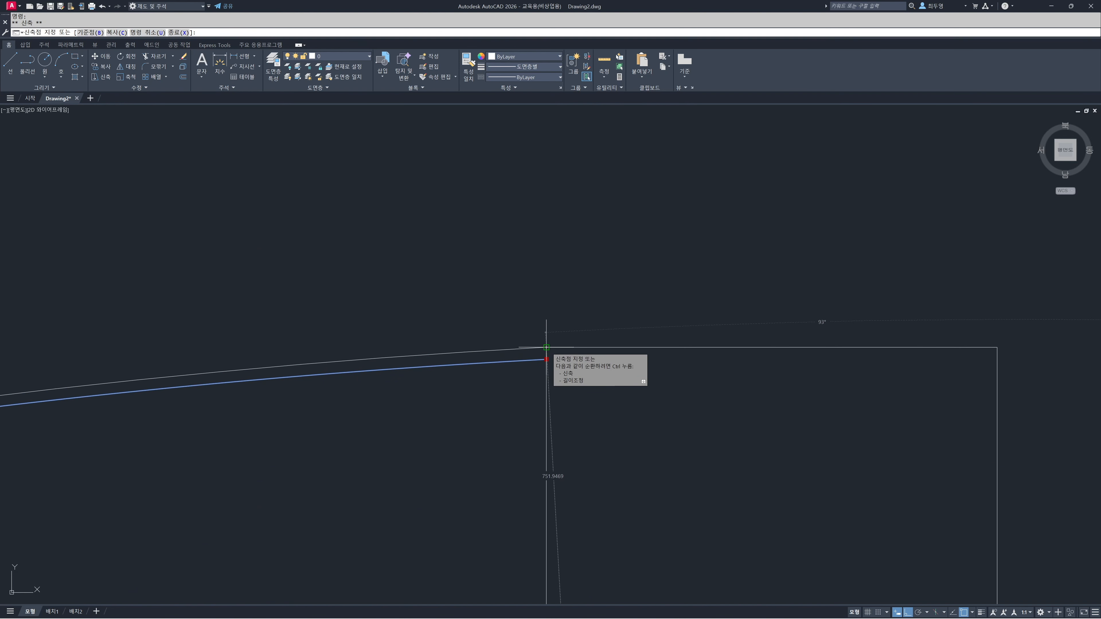
left_click(546, 347)
key("Escape")
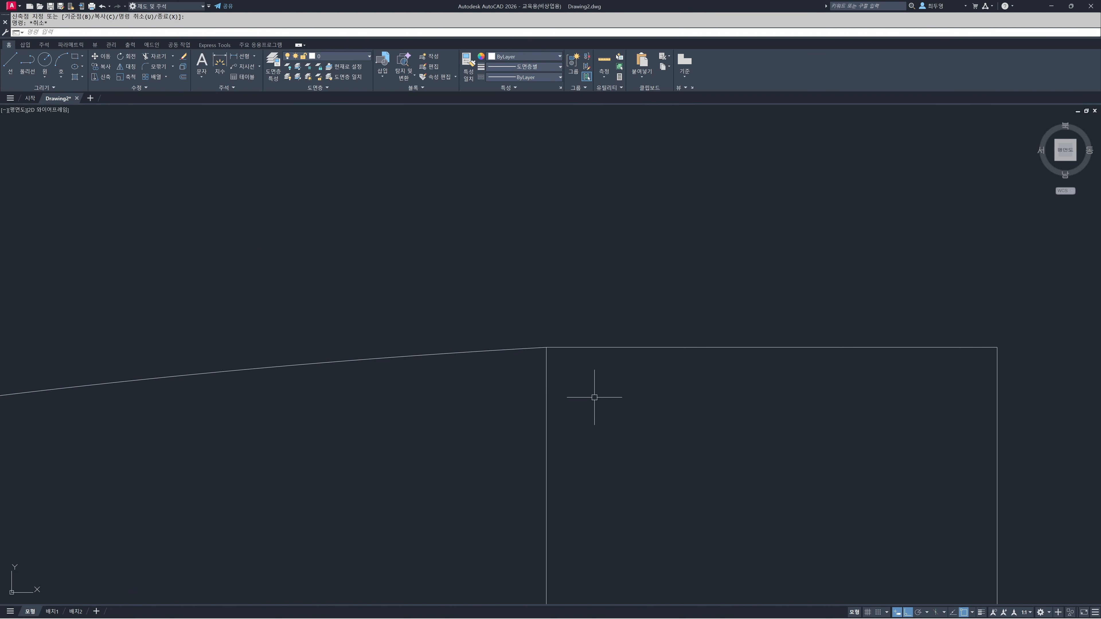
Stretch the upper end of the middle section's arc onto the top-left corner of its upright.
key("Return")
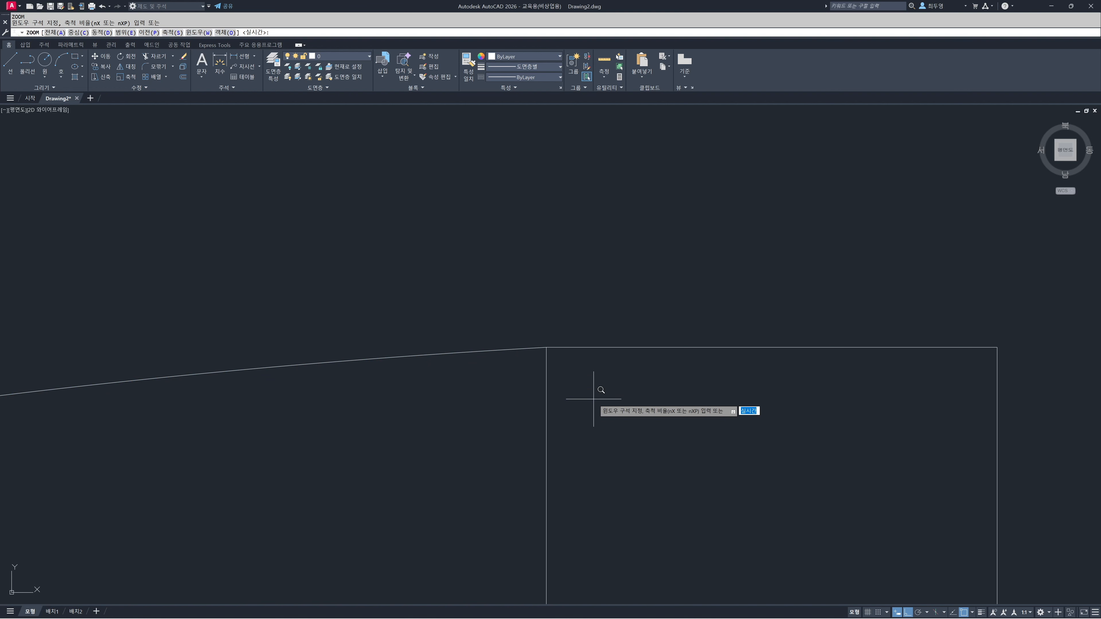
type("p")
key("Return")
type("z")
key("Return")
type("p")
key("Return")
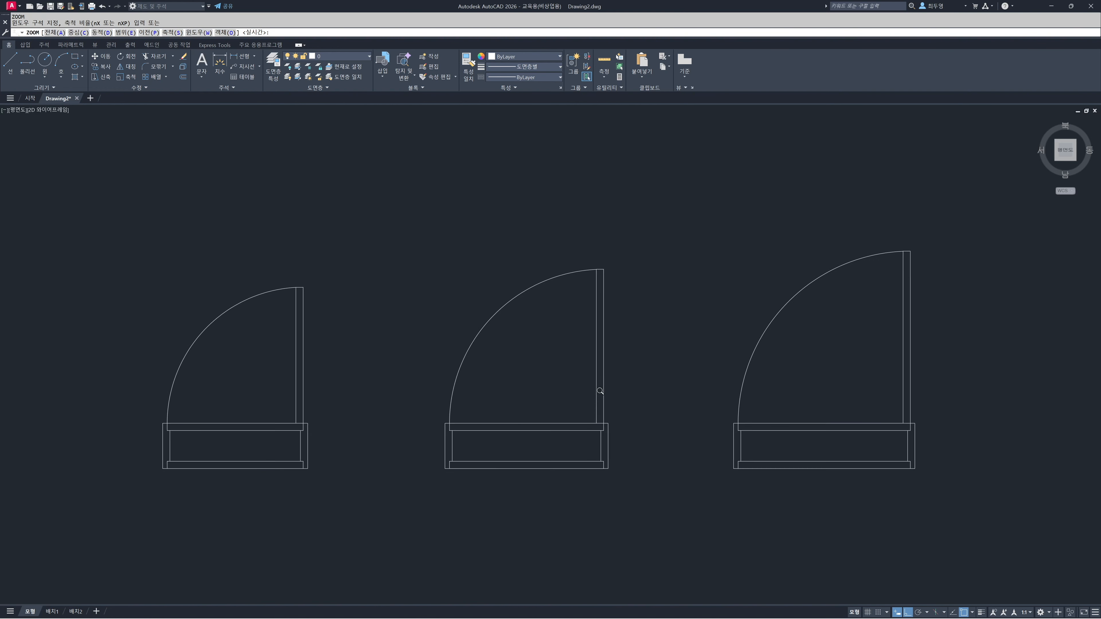
key("Return")
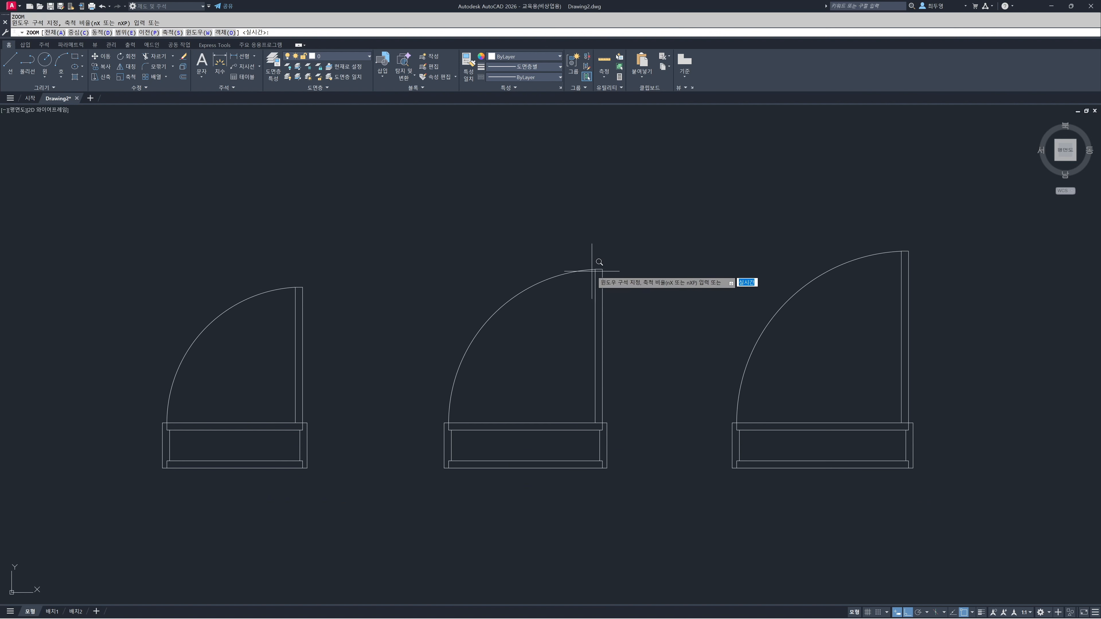
left_click(591, 262)
left_click(615, 276)
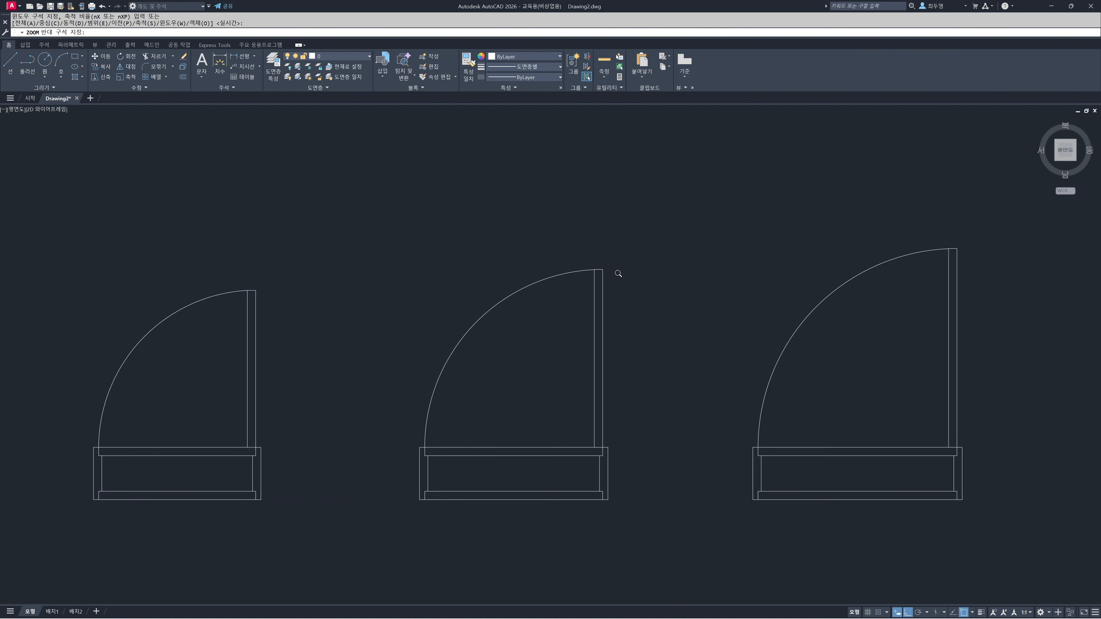
left_click(468, 309)
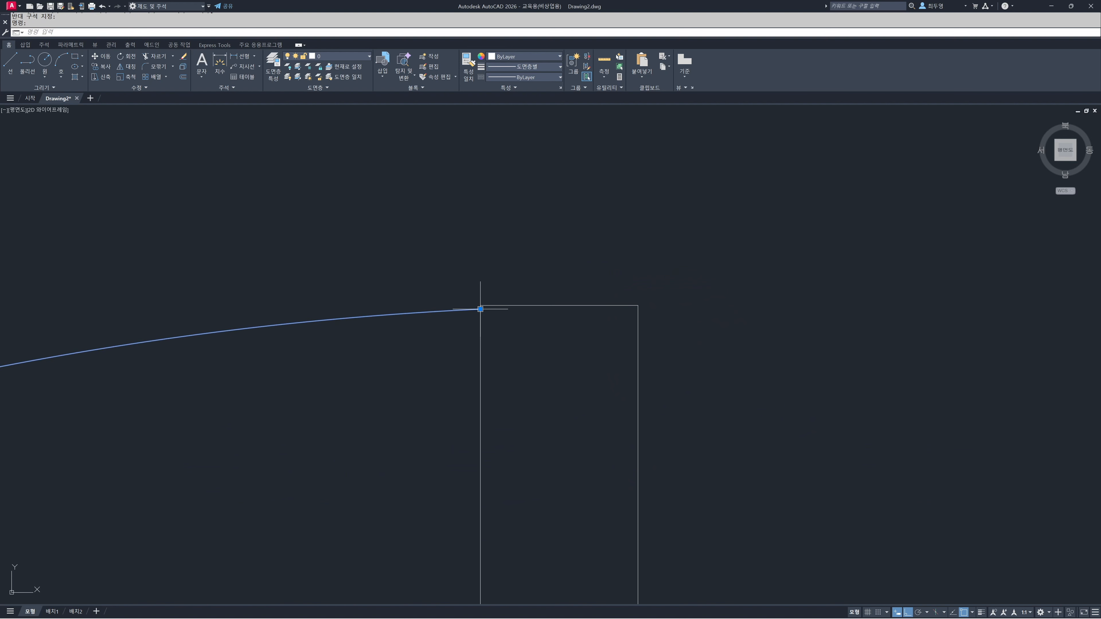
left_click(480, 309)
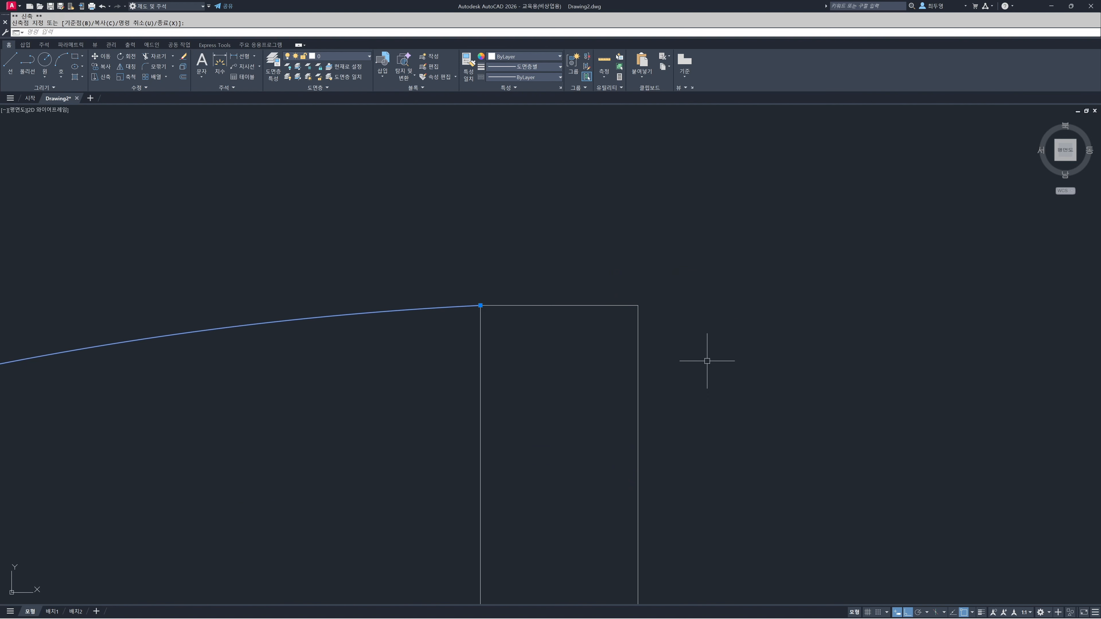
key("Escape")
Stretch the upper end of the third section's arc onto its upright's top-left corner, and return to the view of all three sections.
type("z")
key("Return")
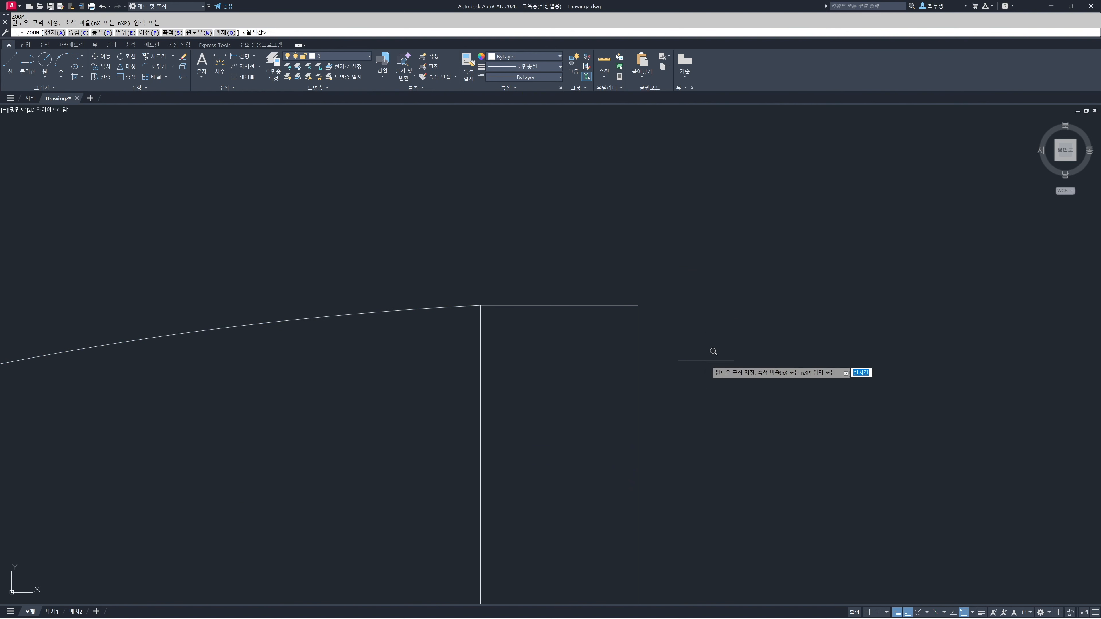
scroll(705, 361, "down", 4)
type("p")
key("Return")
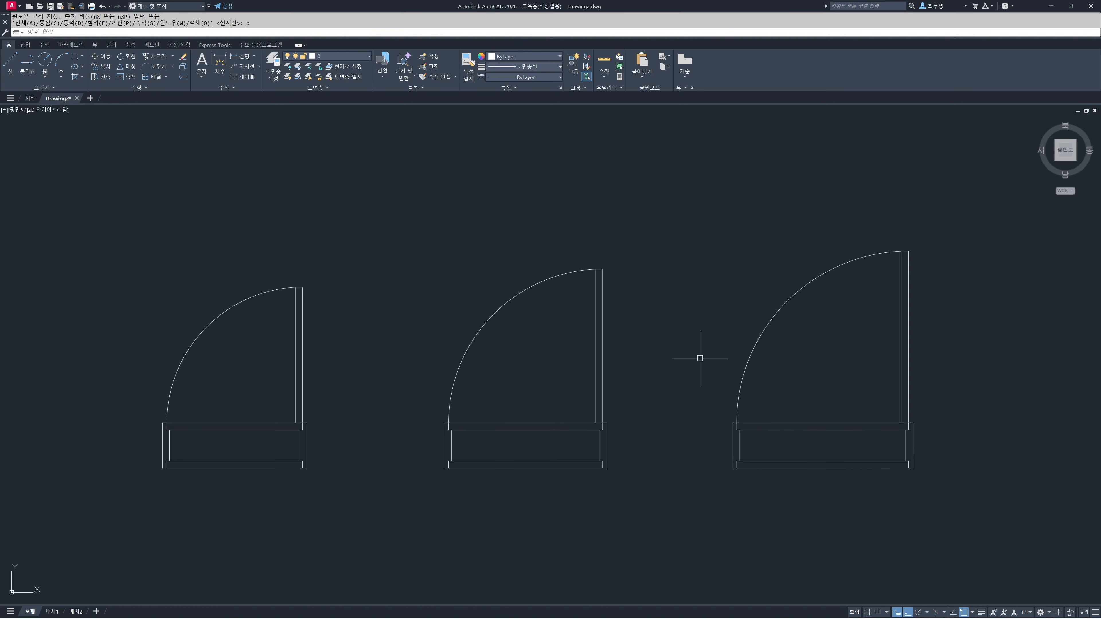
key("Return")
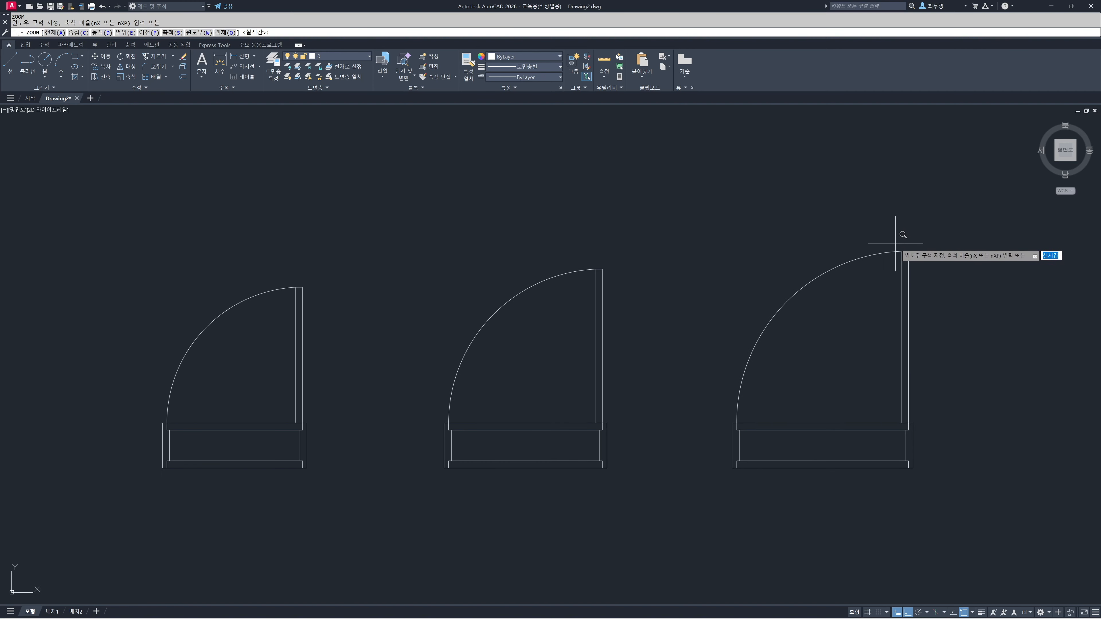
left_click(902, 252)
left_click(910, 246)
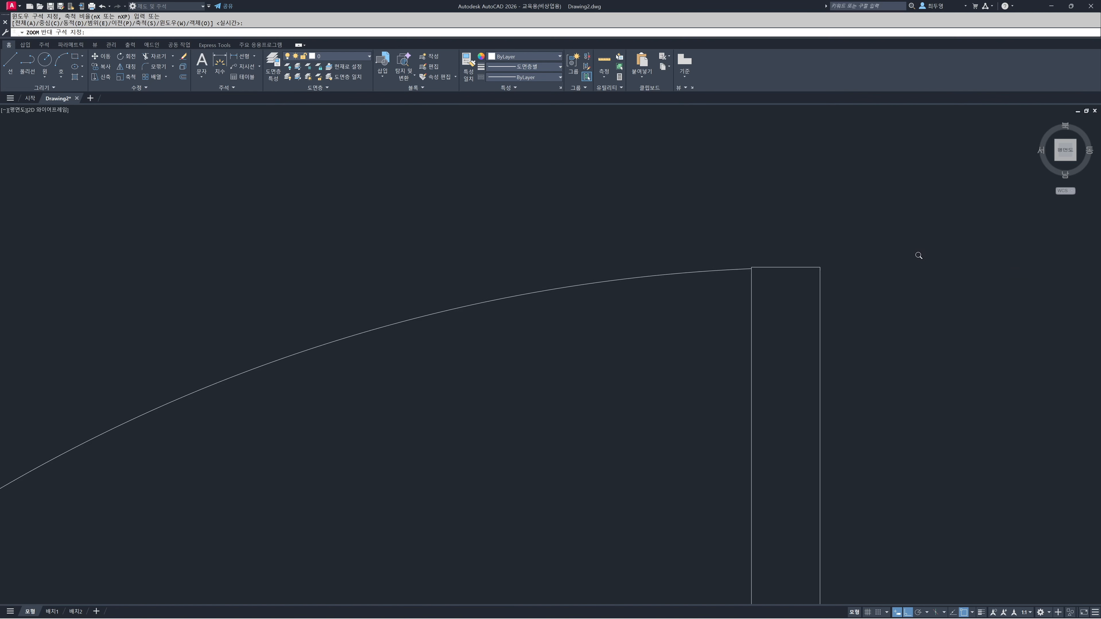
left_click(449, 304)
left_click(459, 302)
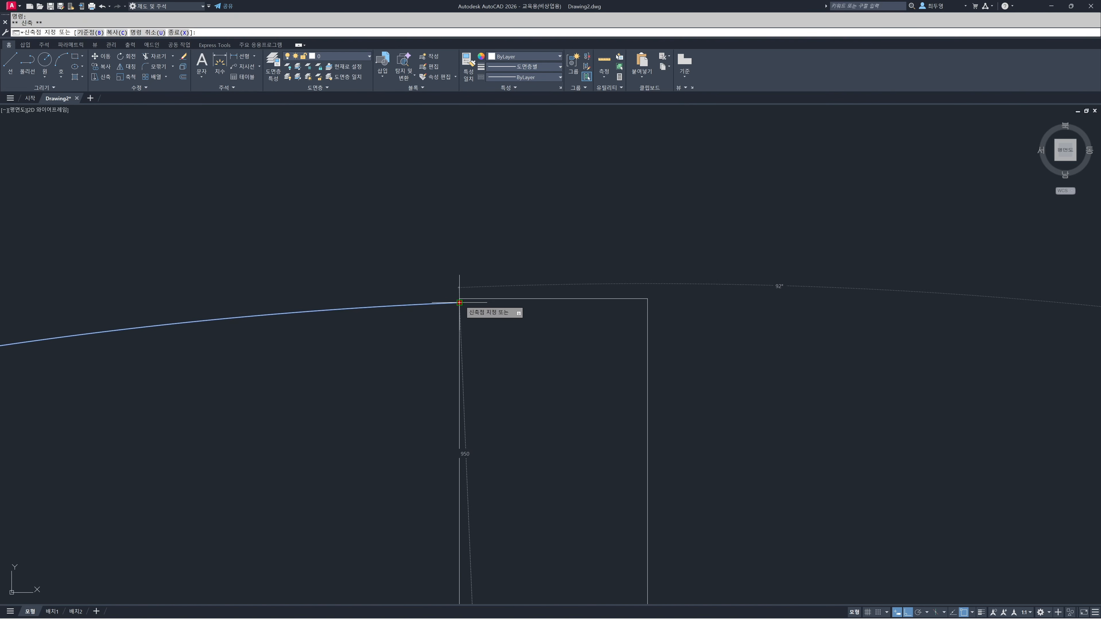
left_click(459, 299)
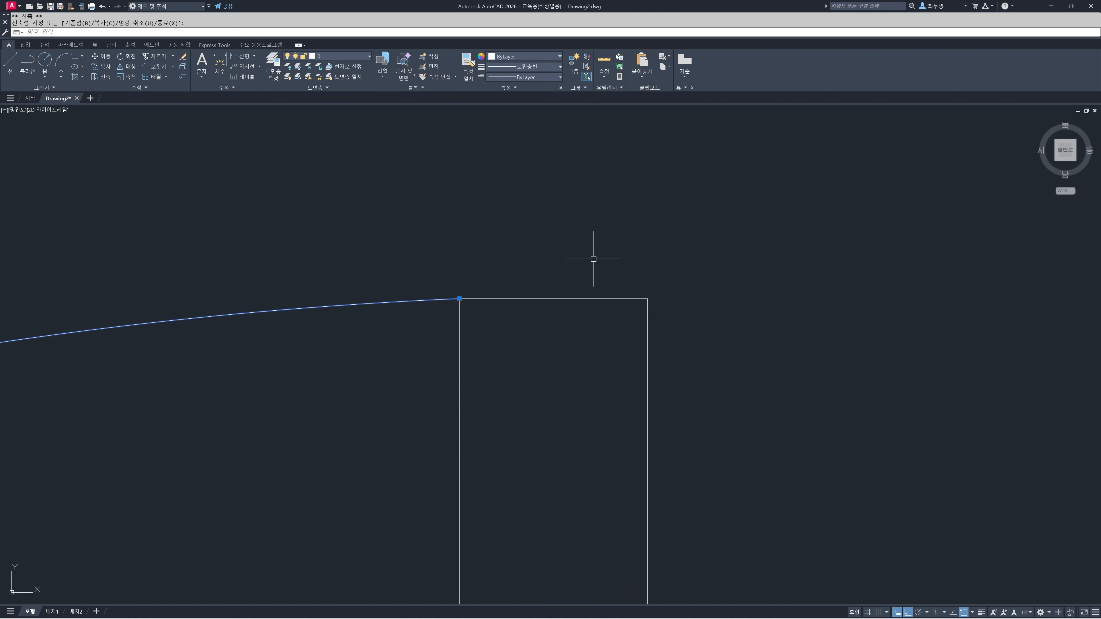
key("Escape")
key("Return")
type("p")
key("Return")
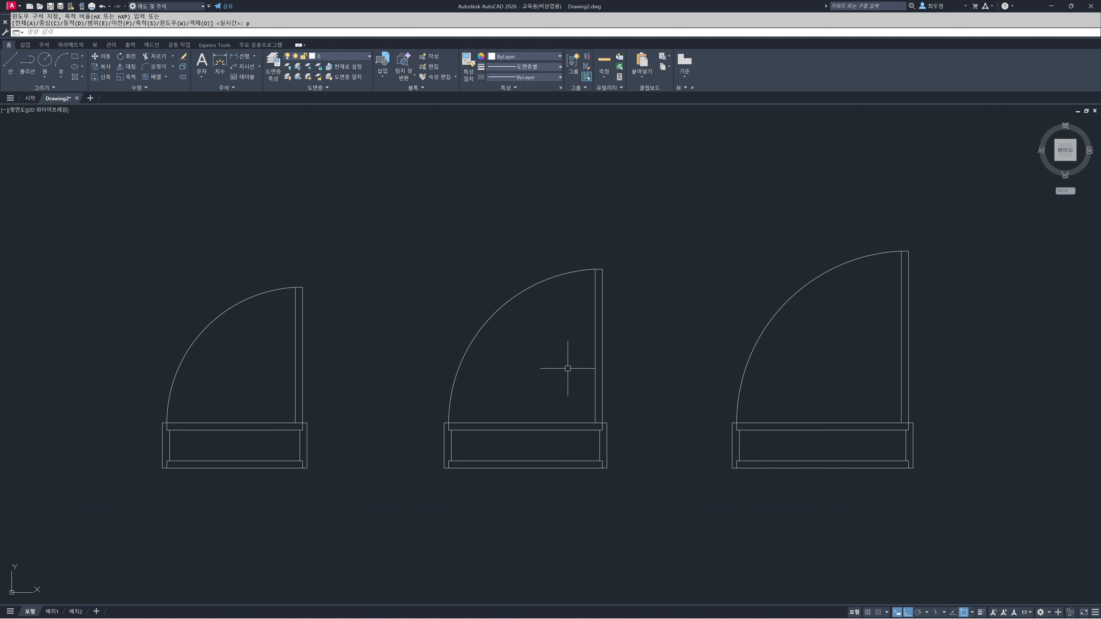